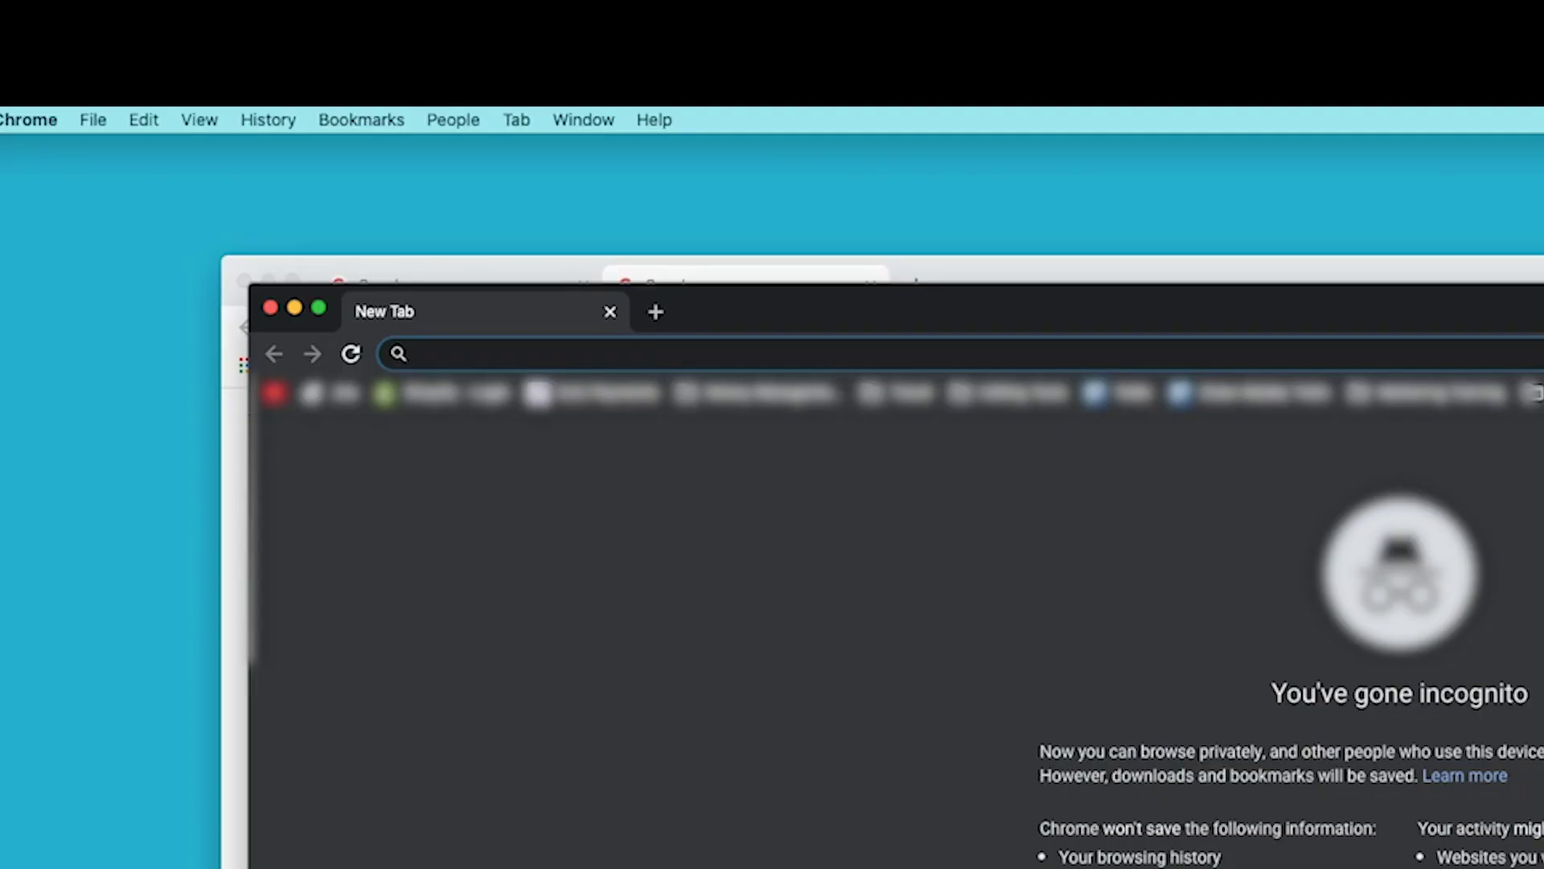
Sign in from google.com with the saved Google account and its autofilled password.
type("google.com")
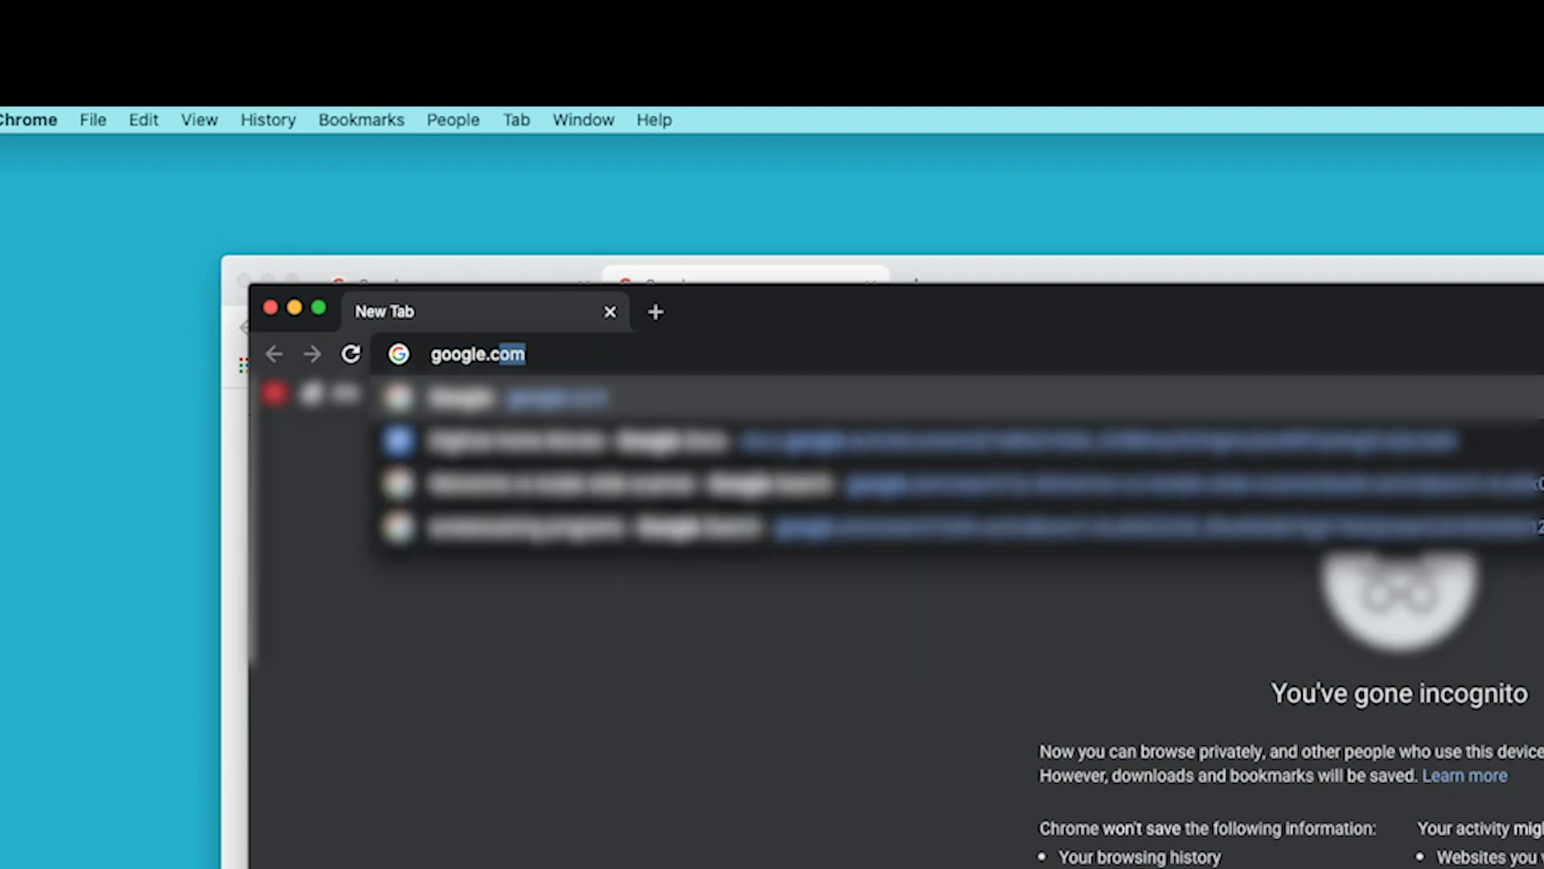
key("Return")
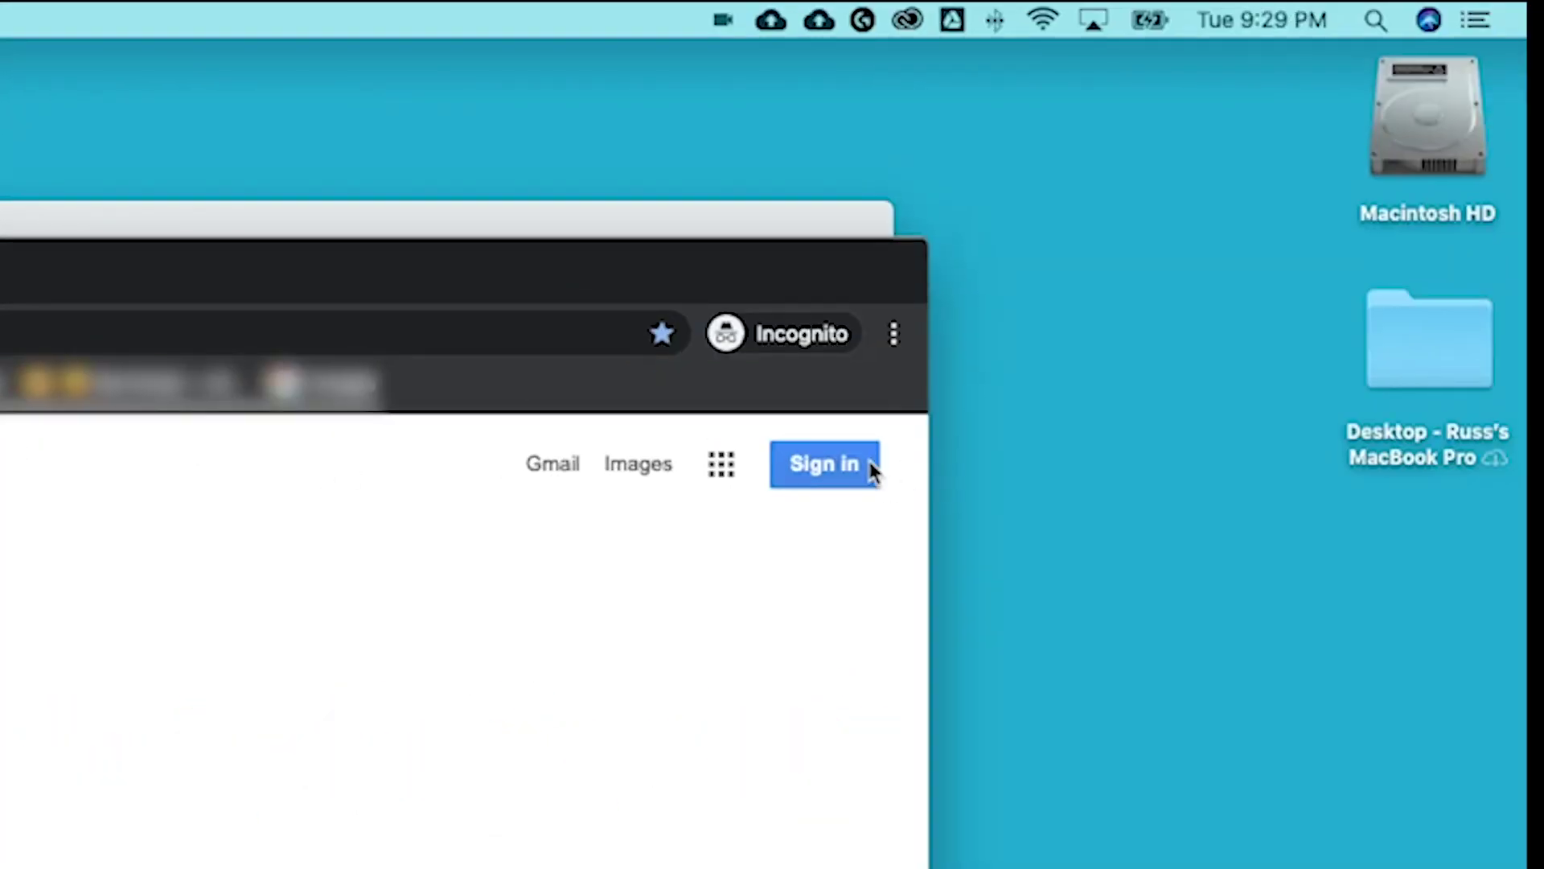
left_click(833, 465)
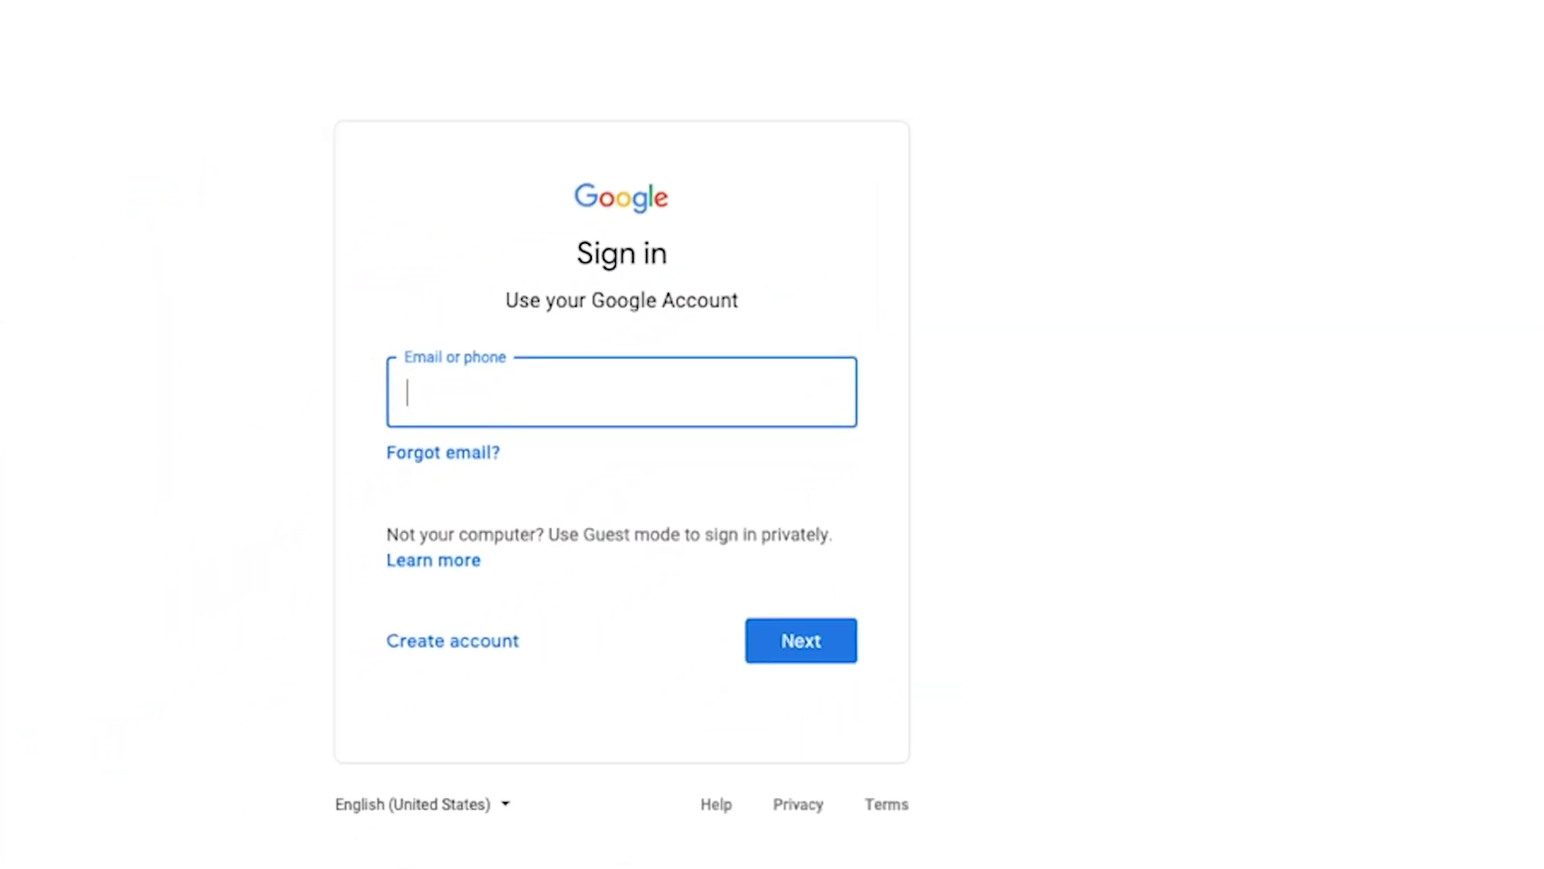
left_click(514, 597)
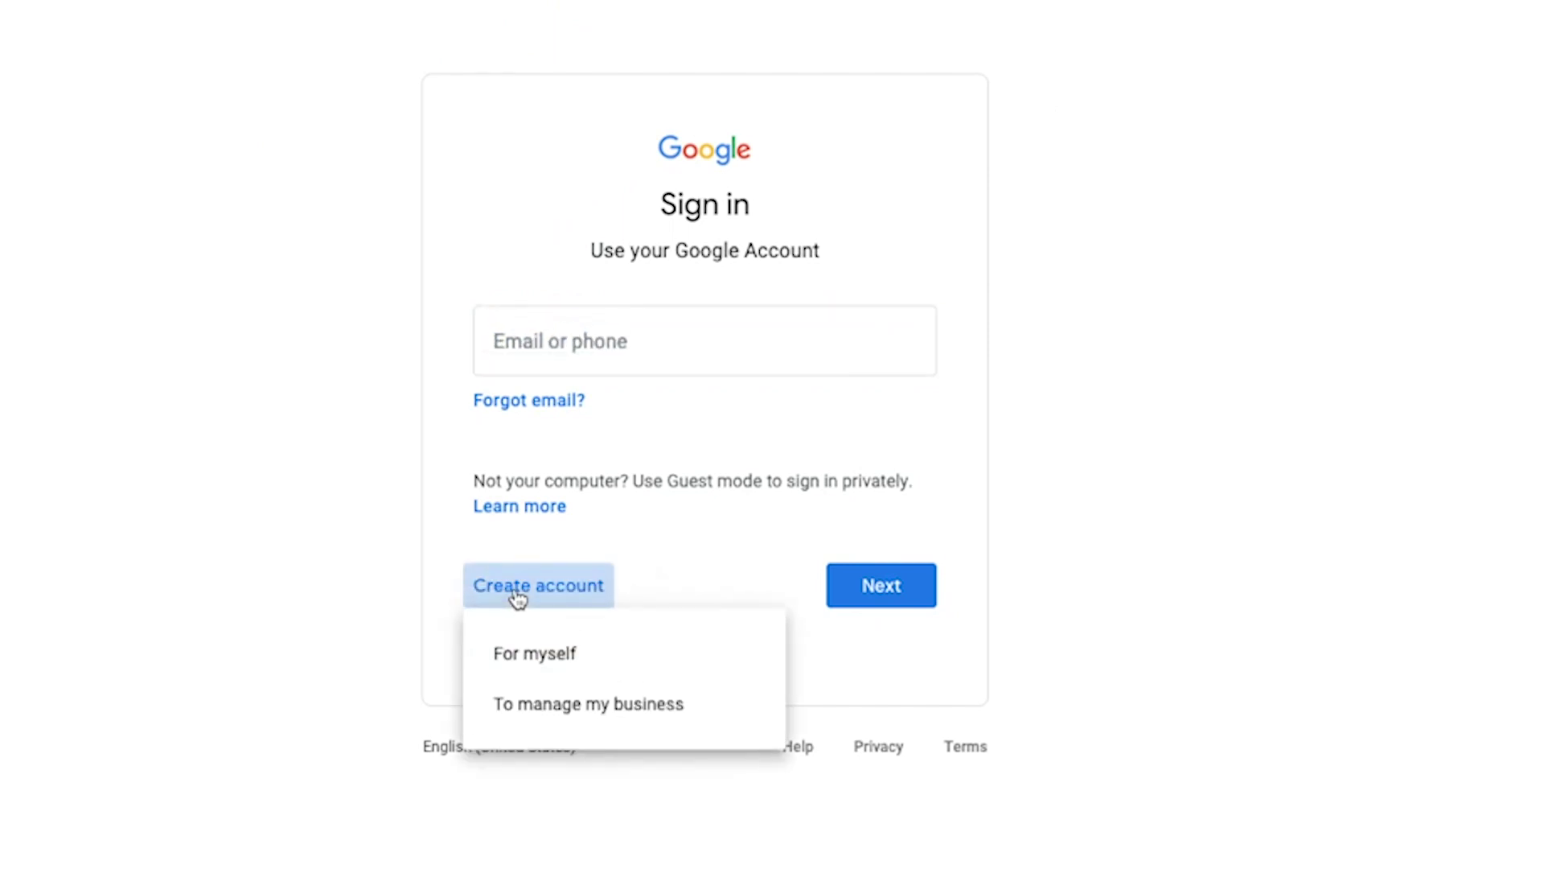
left_click(531, 656)
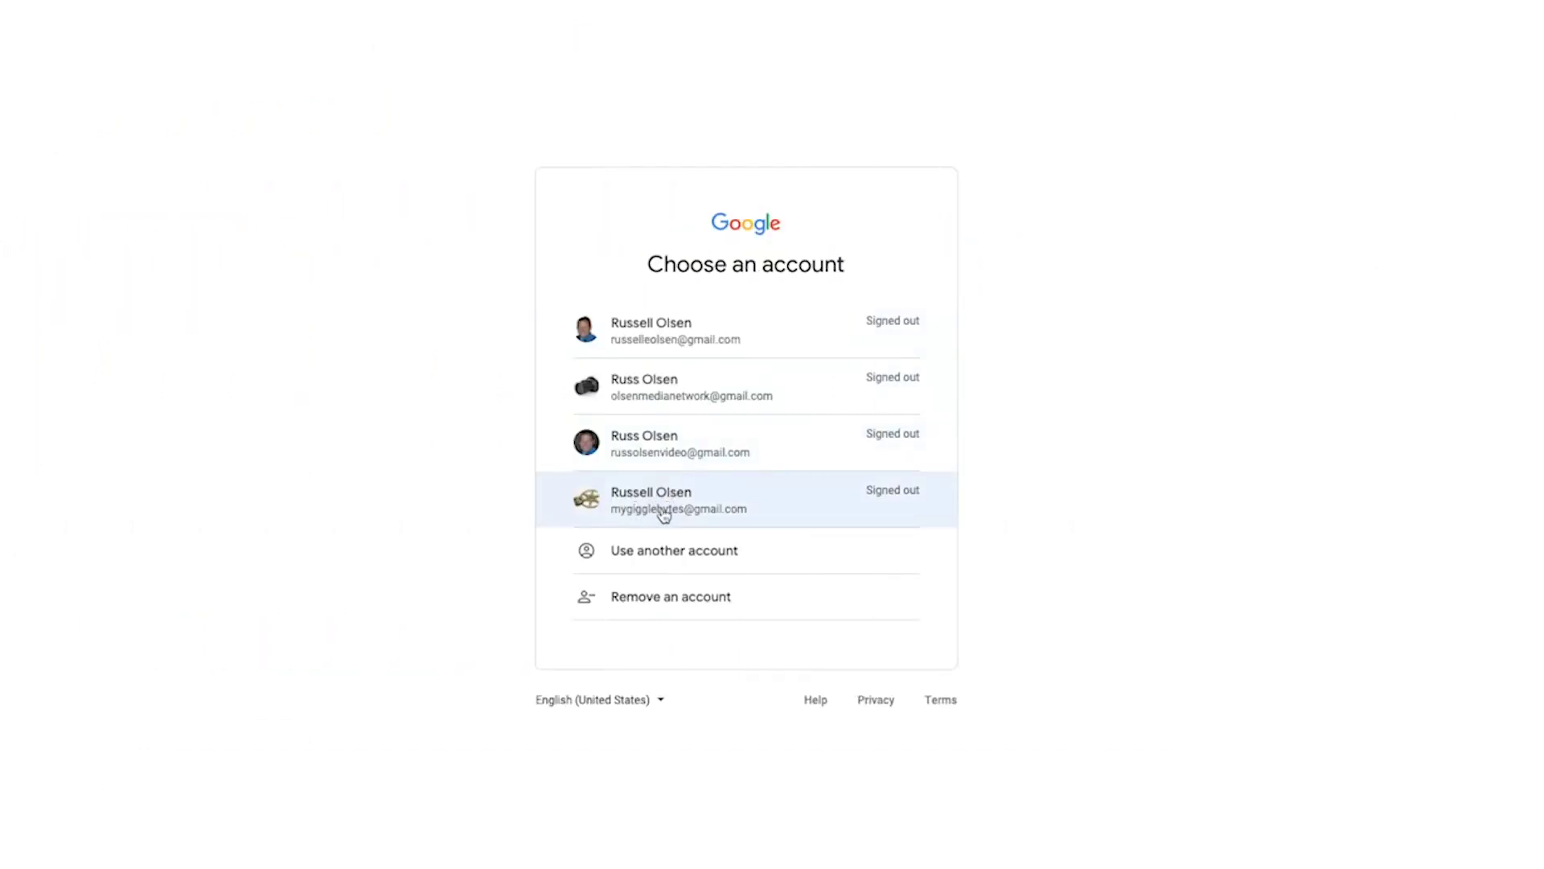
left_click(664, 512)
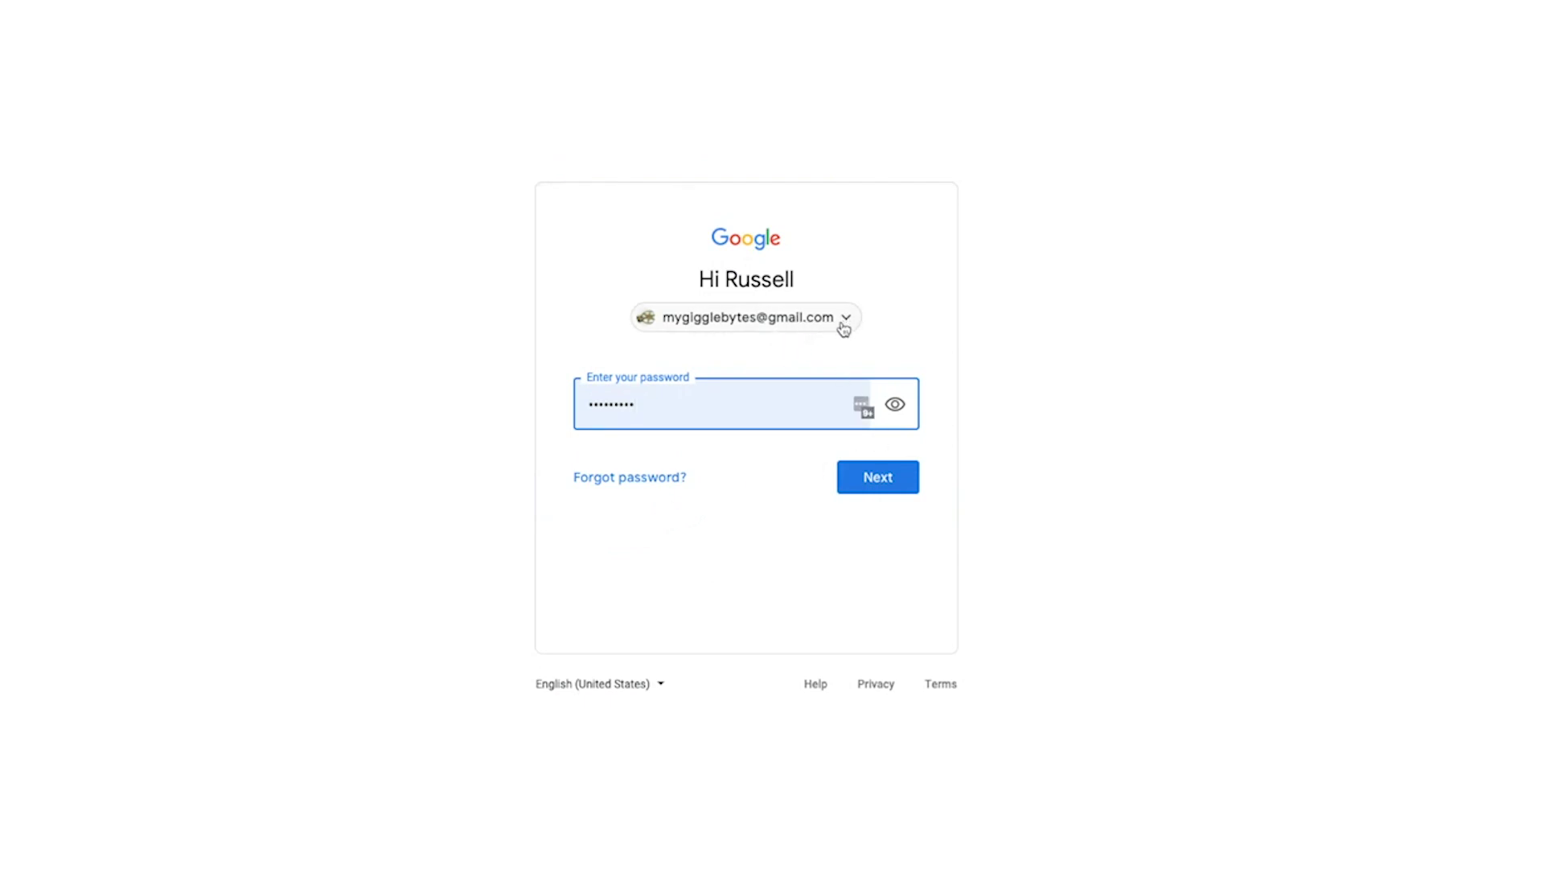
left_click(875, 493)
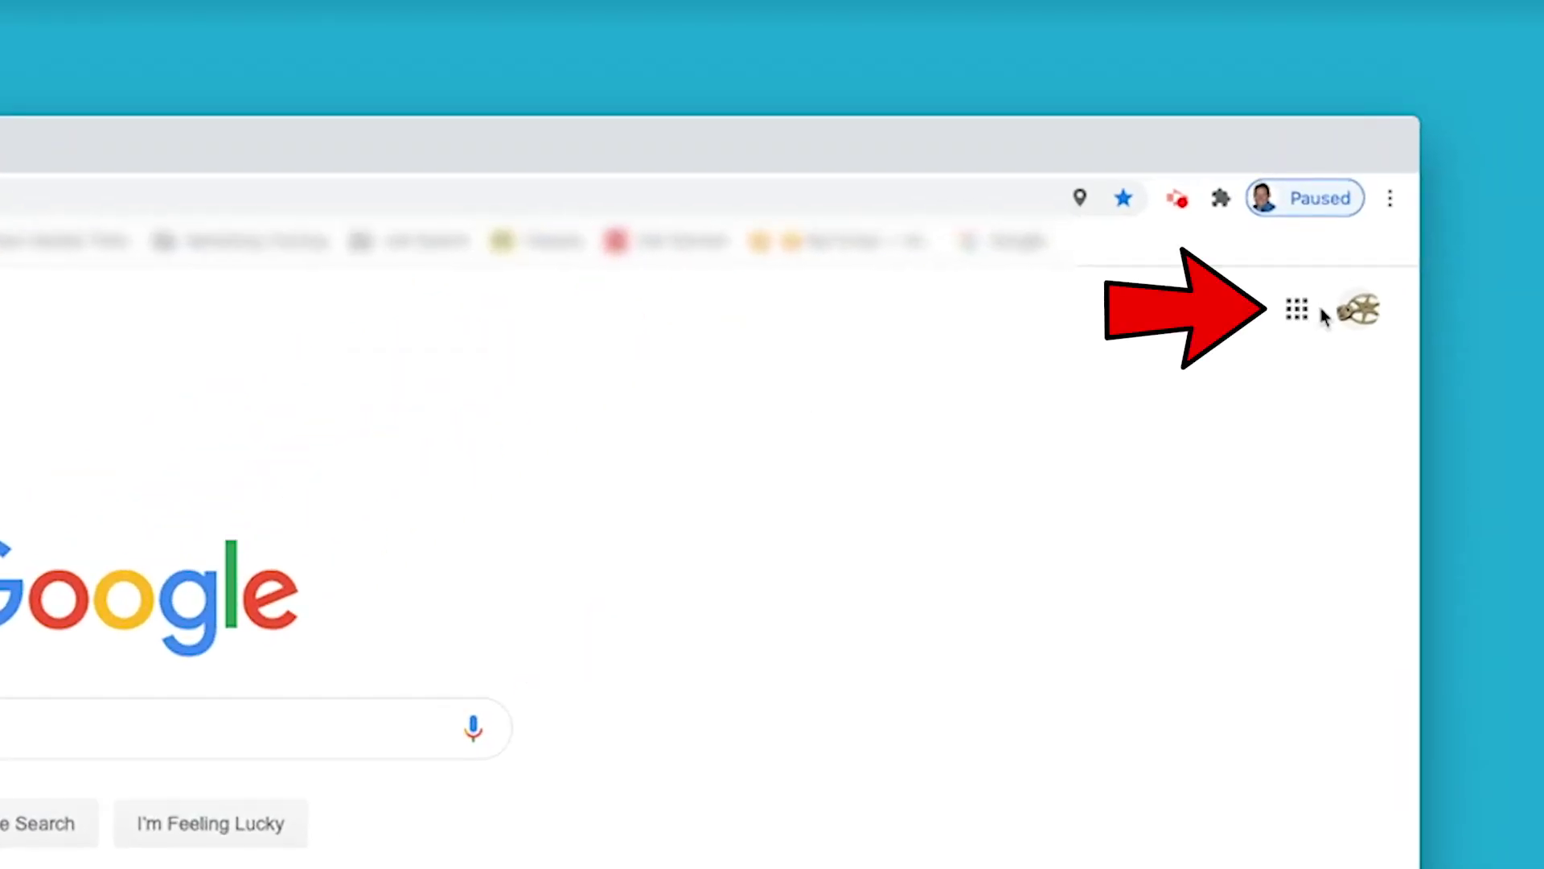
Open Drive from the Google apps grid to show My Drive in a new tab.
left_click(1297, 312)
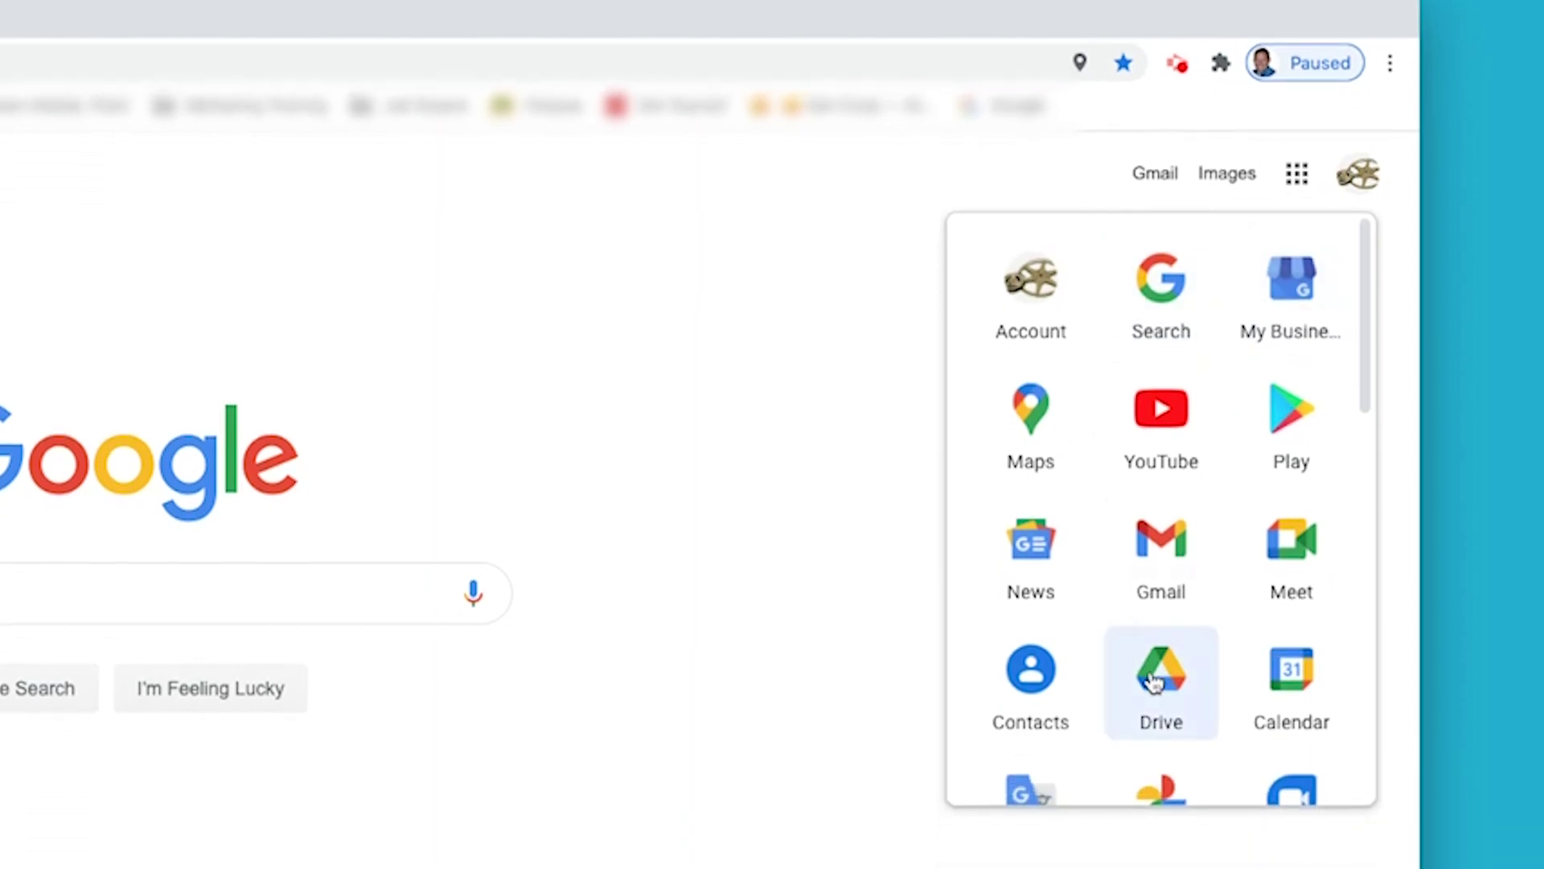
left_click(1155, 682)
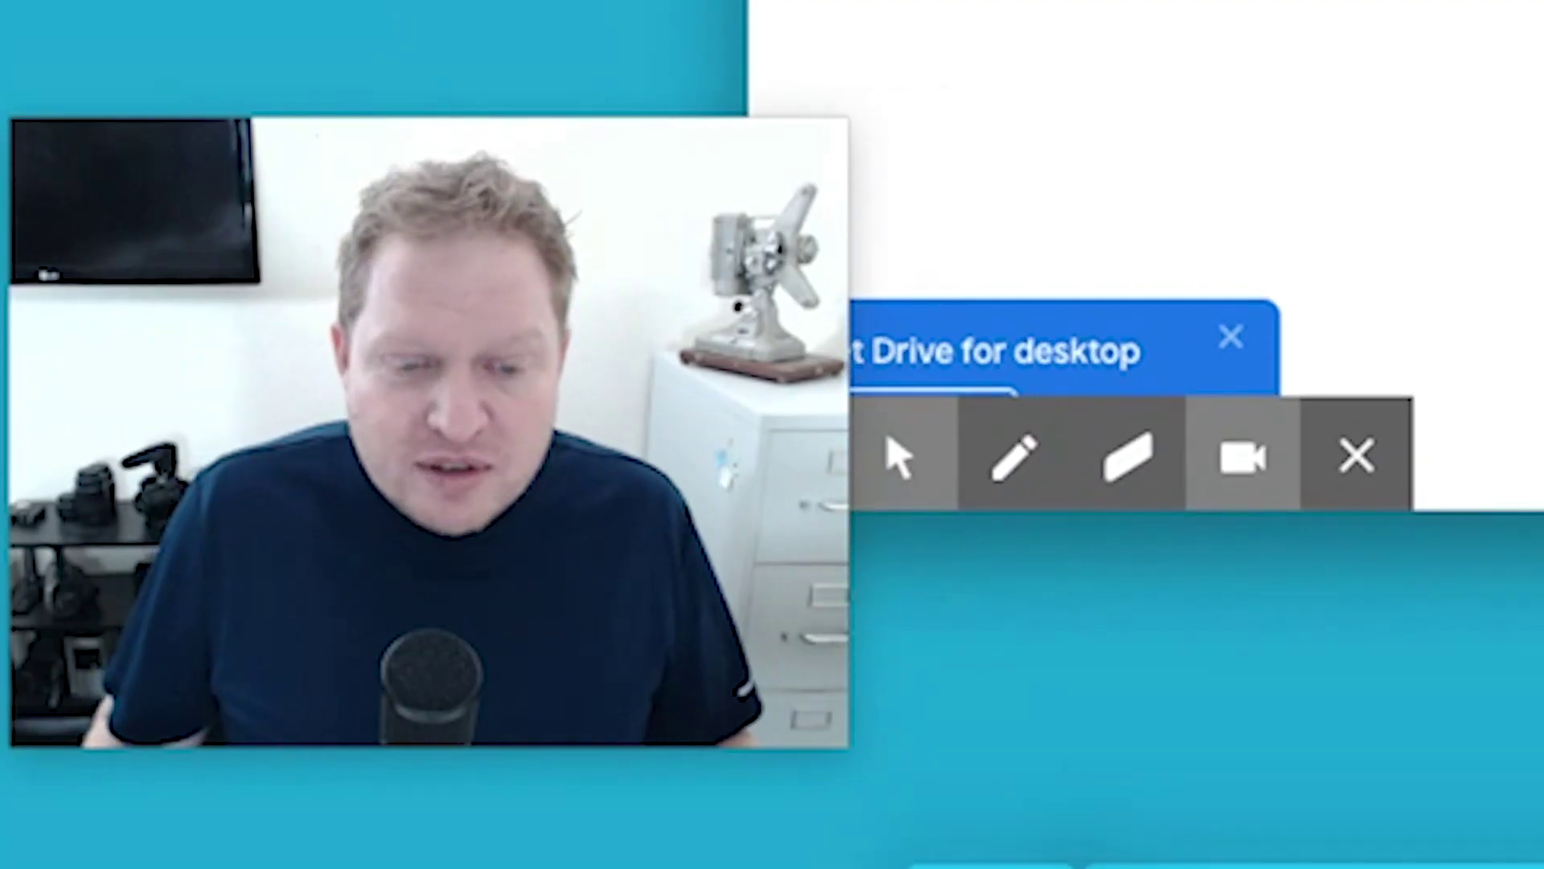
mouse_move(1167, 865)
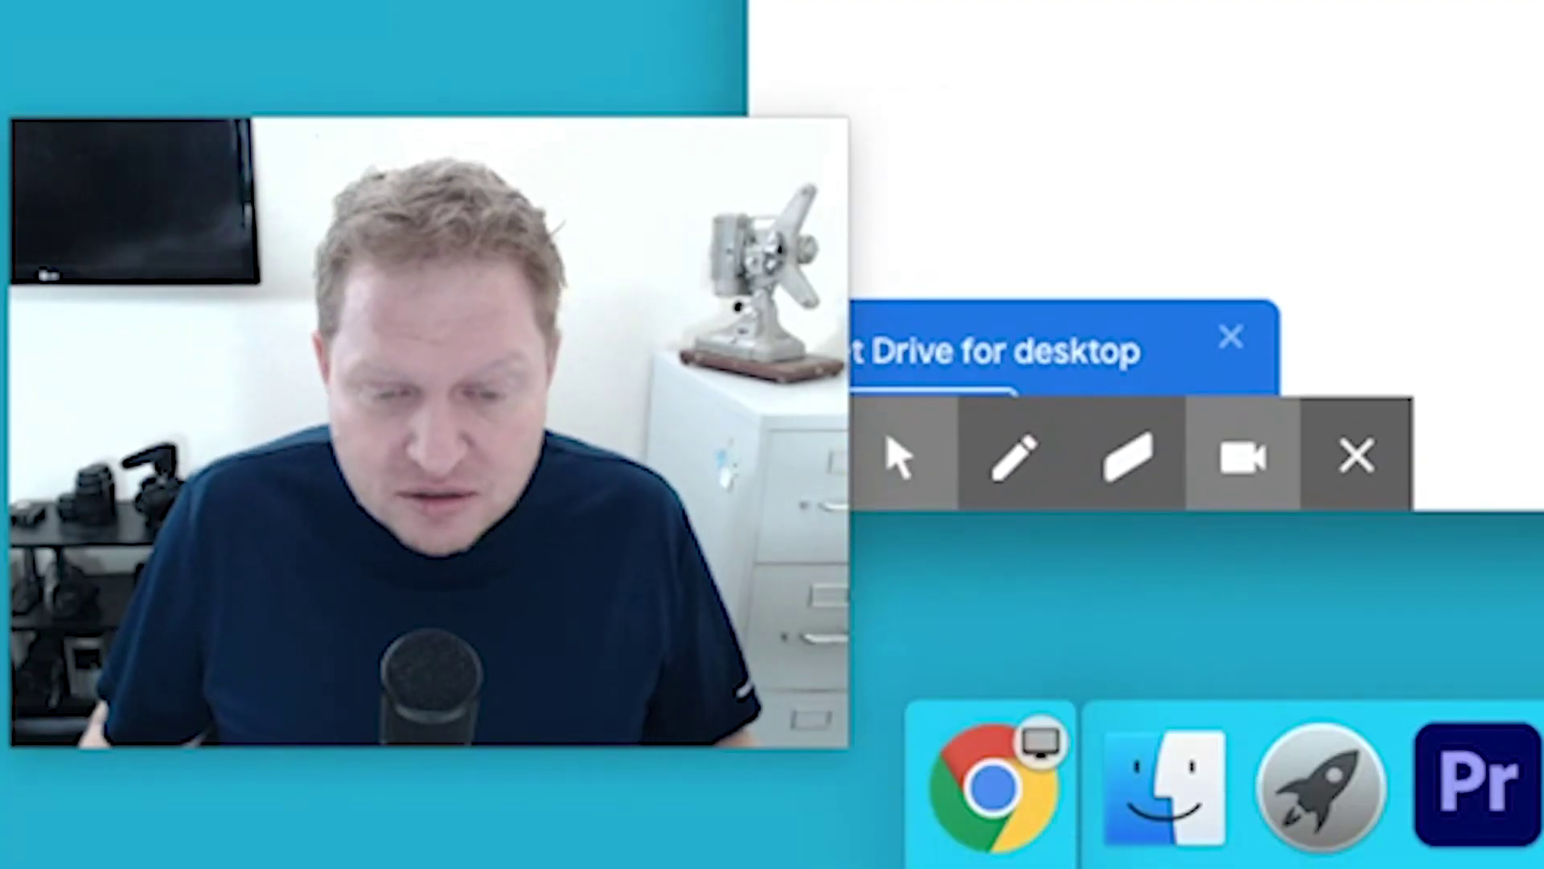
Drag Home Movie #1.mp4 from the Finder Movies folder into My Drive.
left_click(1166, 784)
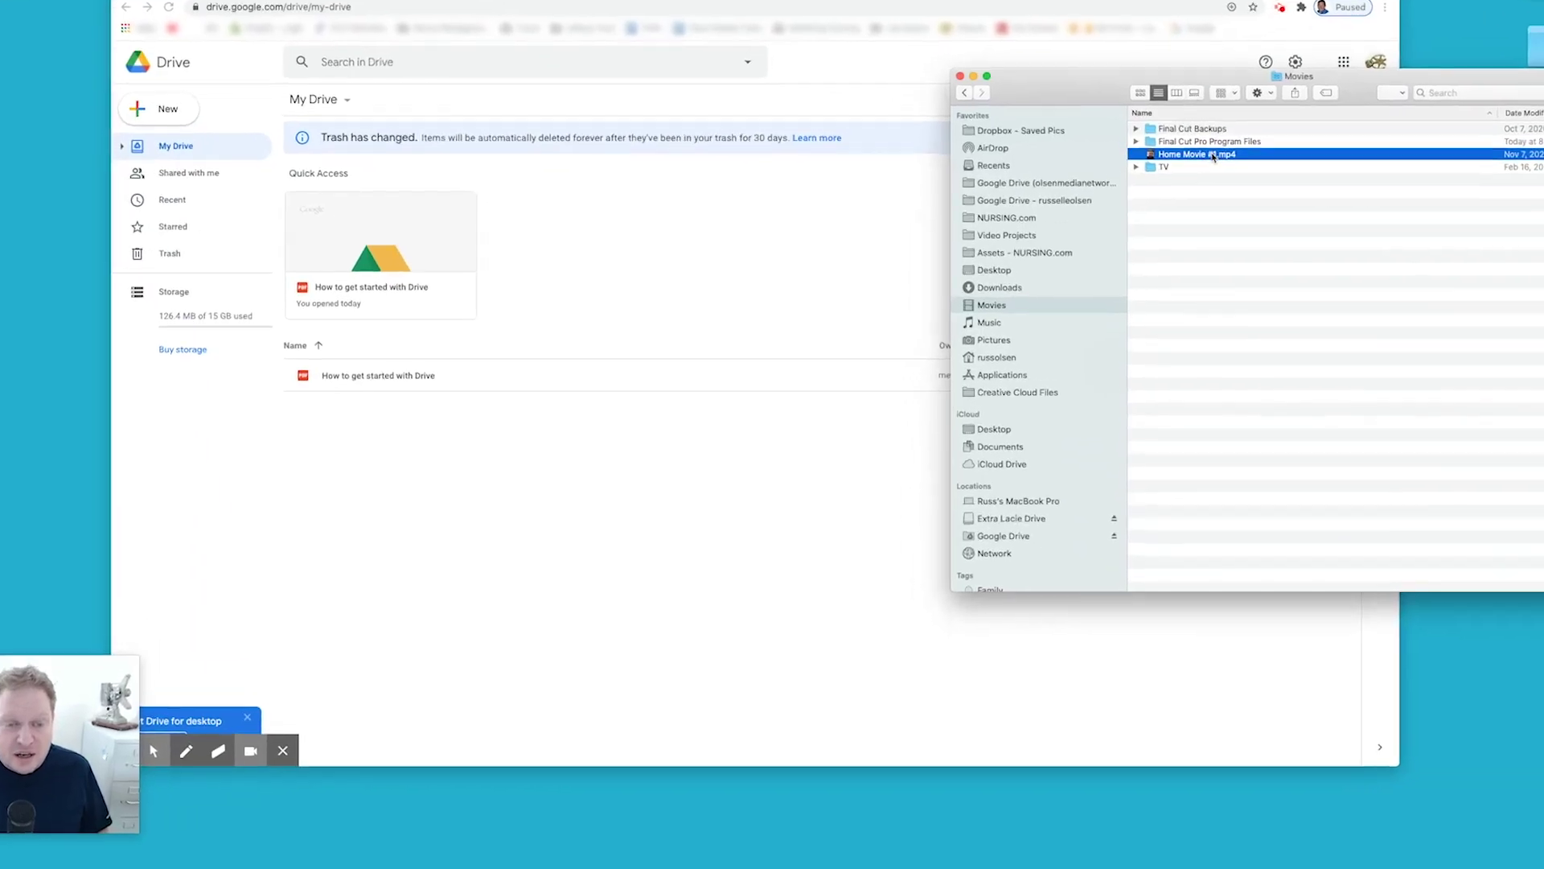
left_click_drag(1213, 155, 527, 498)
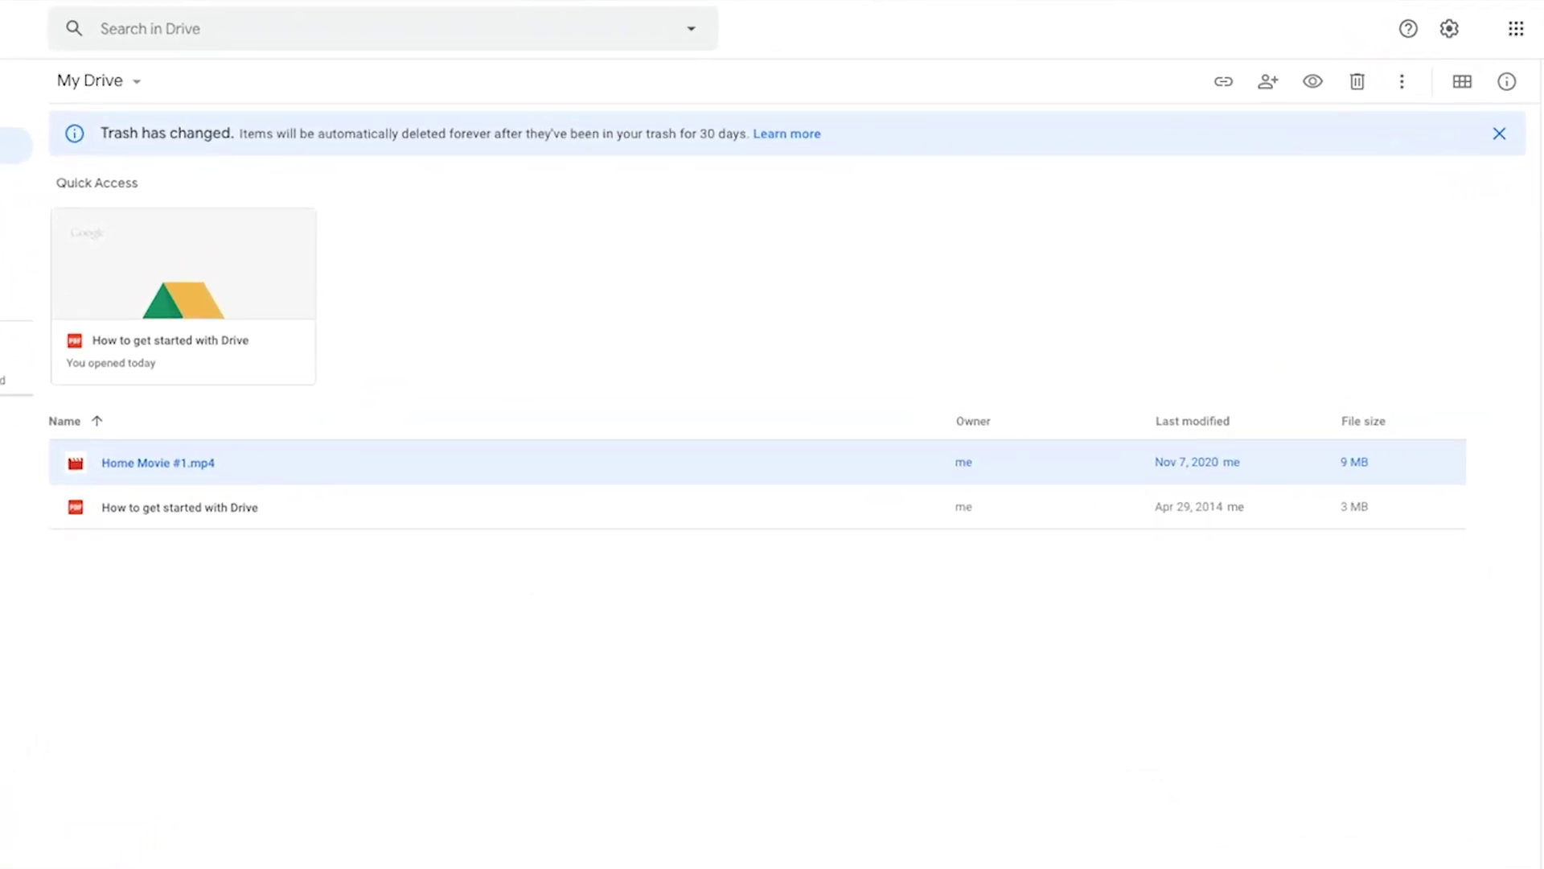
Open Home Movie #1.mp4's sharing settings and set link access to Anyone with the link as Viewer.
right_click(649, 478)
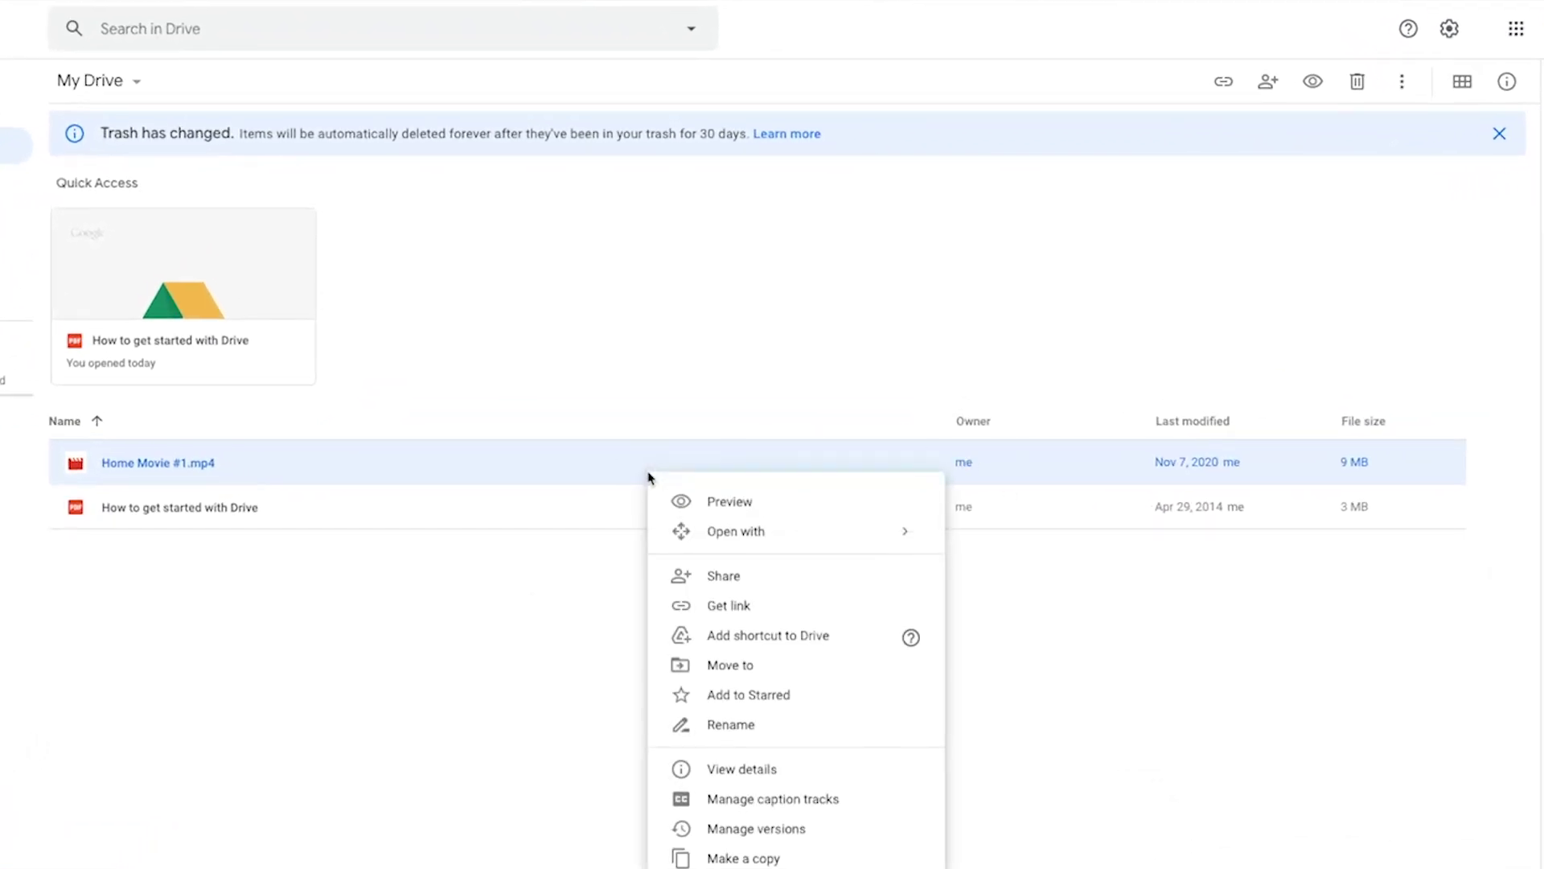
left_click(741, 359)
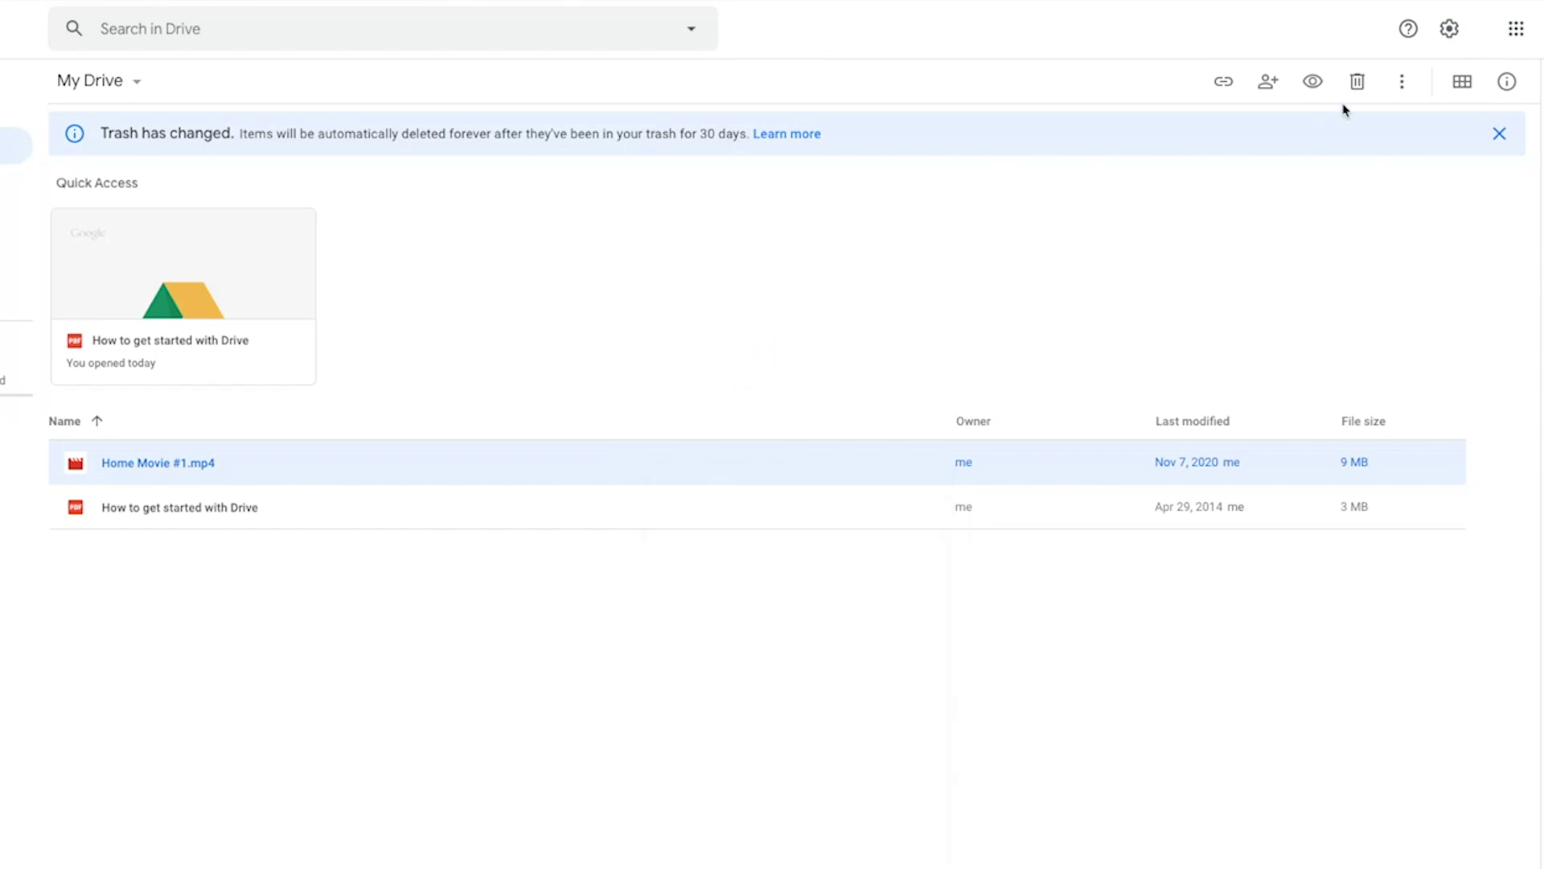
left_click(1269, 83)
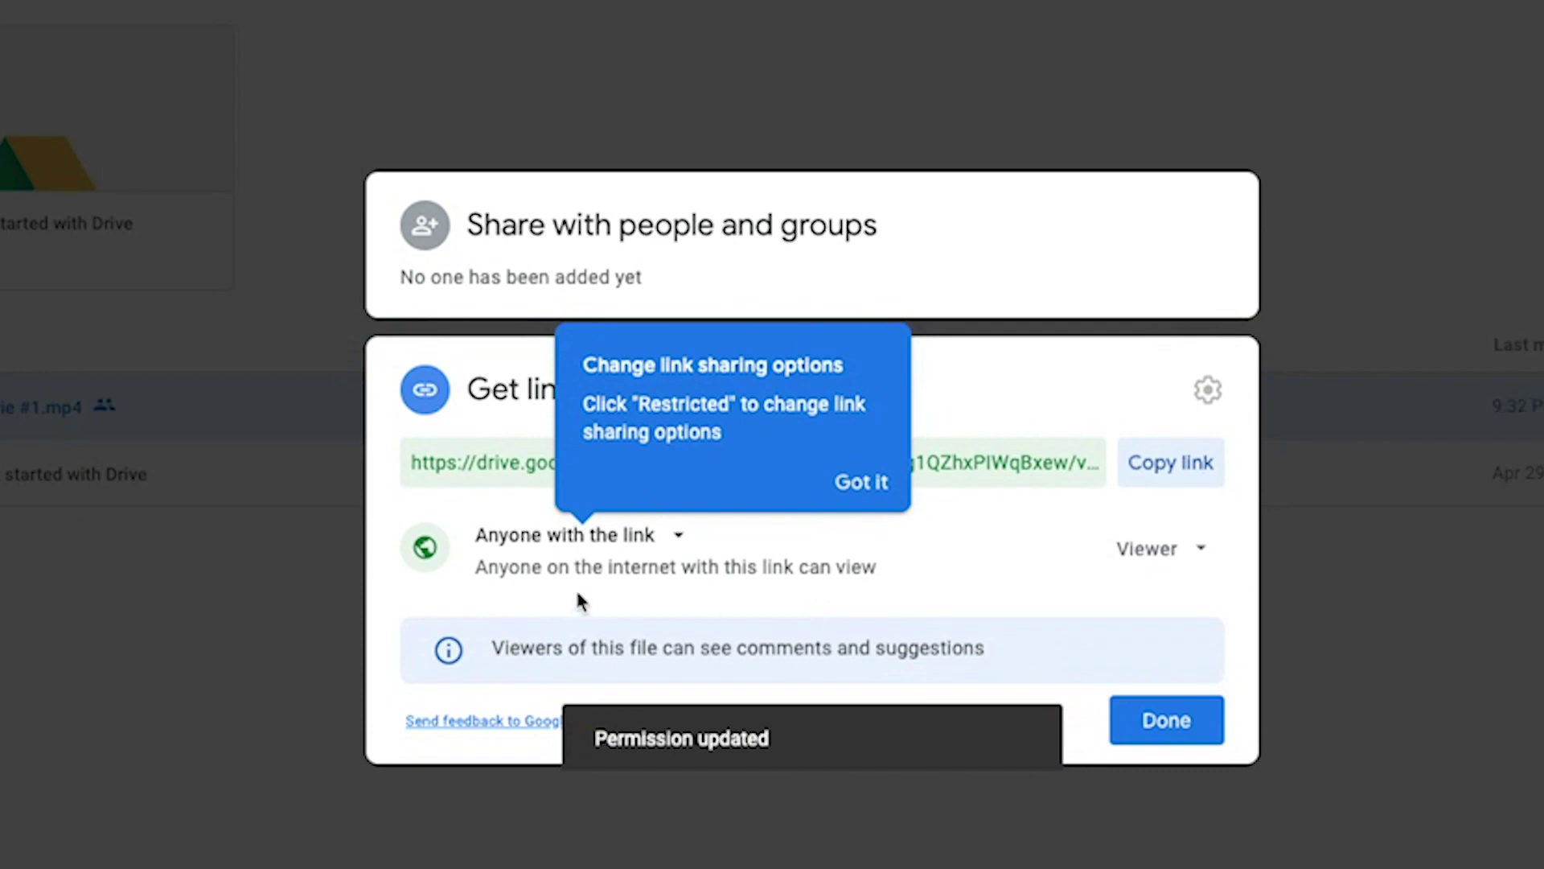
Raise the movie's link permission from Viewer to Editor for anyone with the link.
left_click(885, 491)
left_click(1202, 555)
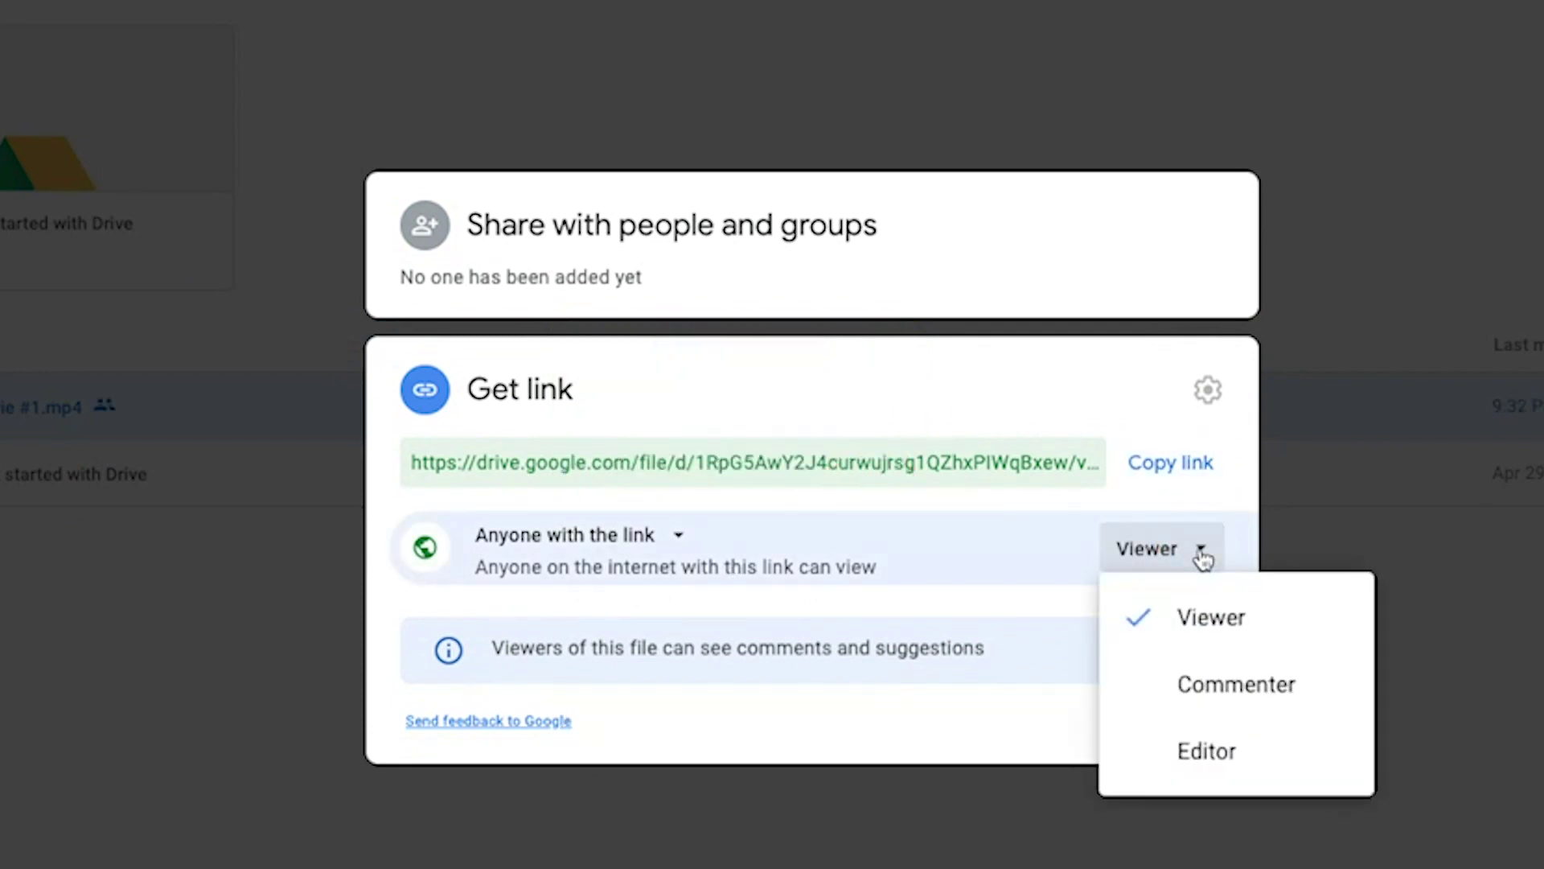
left_click(1214, 686)
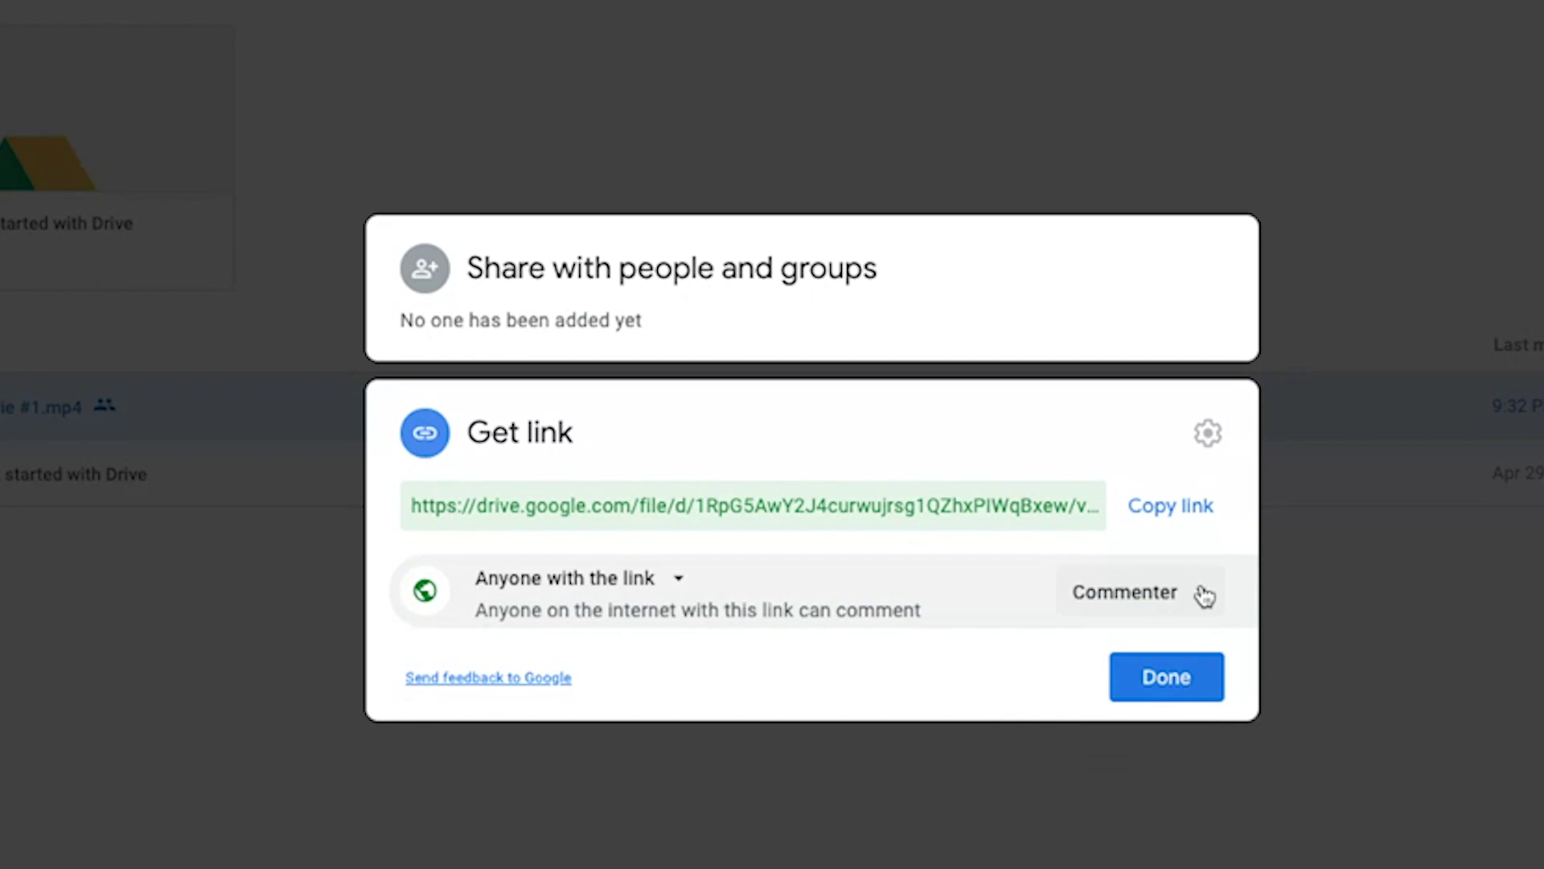
left_click(1204, 595)
left_click(1174, 795)
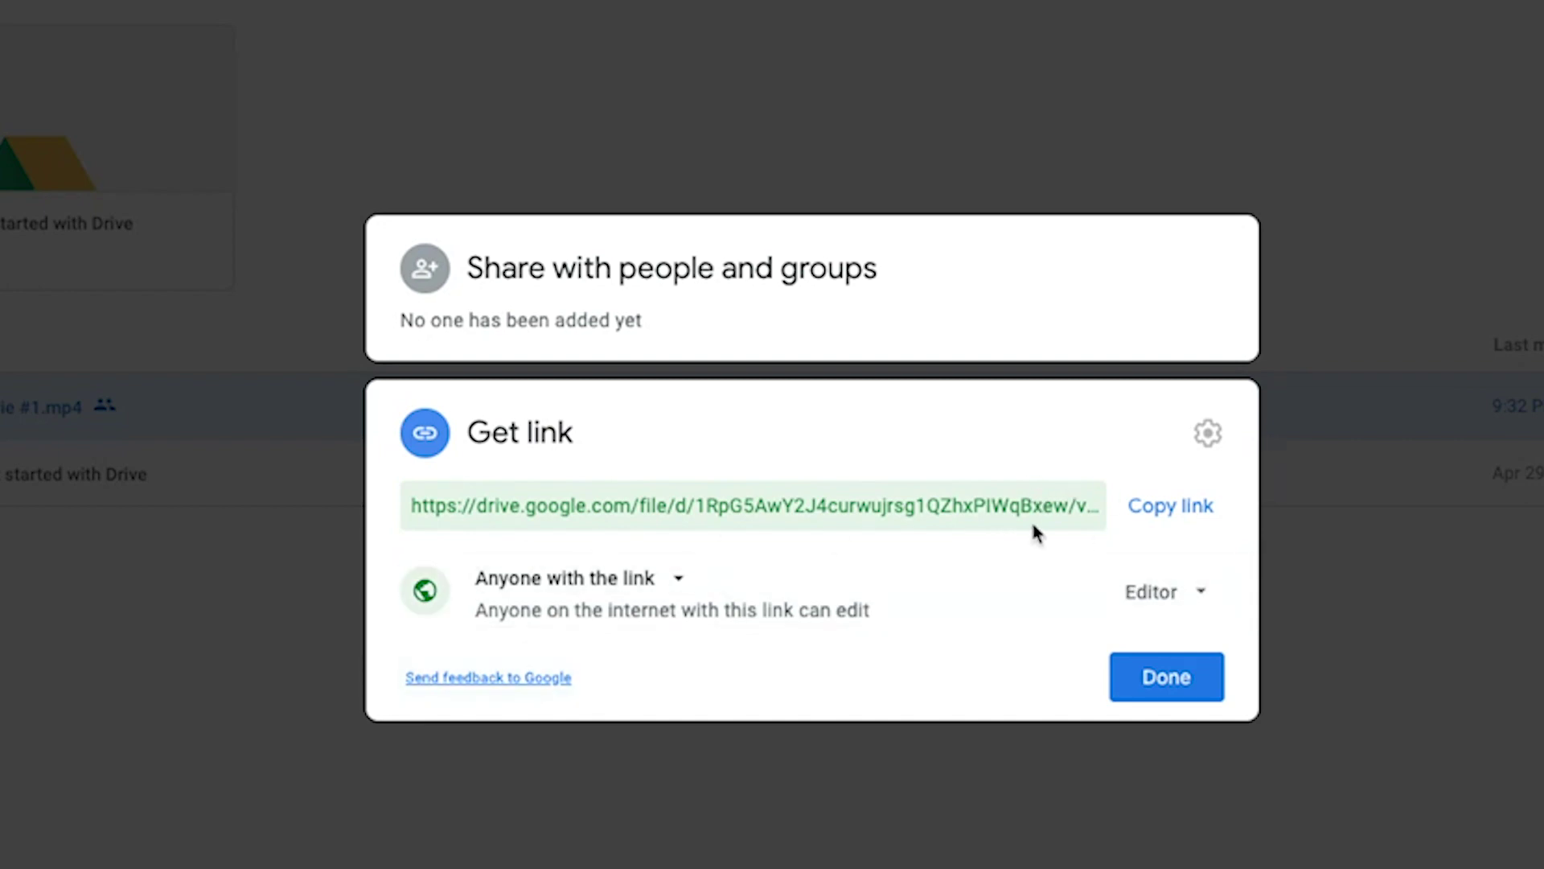
Copy the movie's share link and close the sharing settings.
left_click(1153, 510)
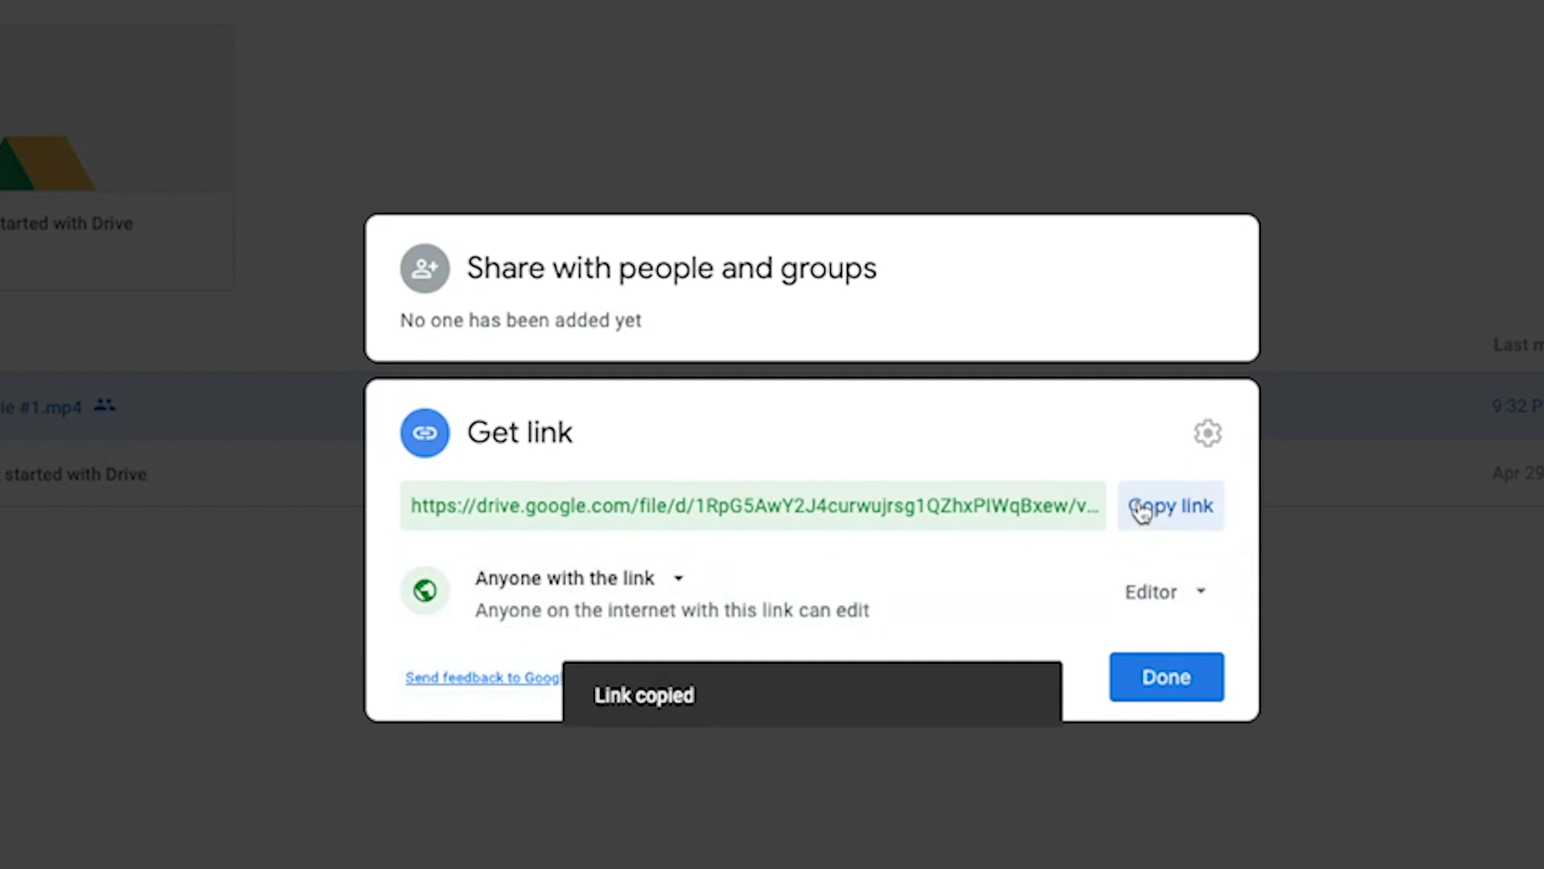
left_click(1179, 680)
left_click(999, 686)
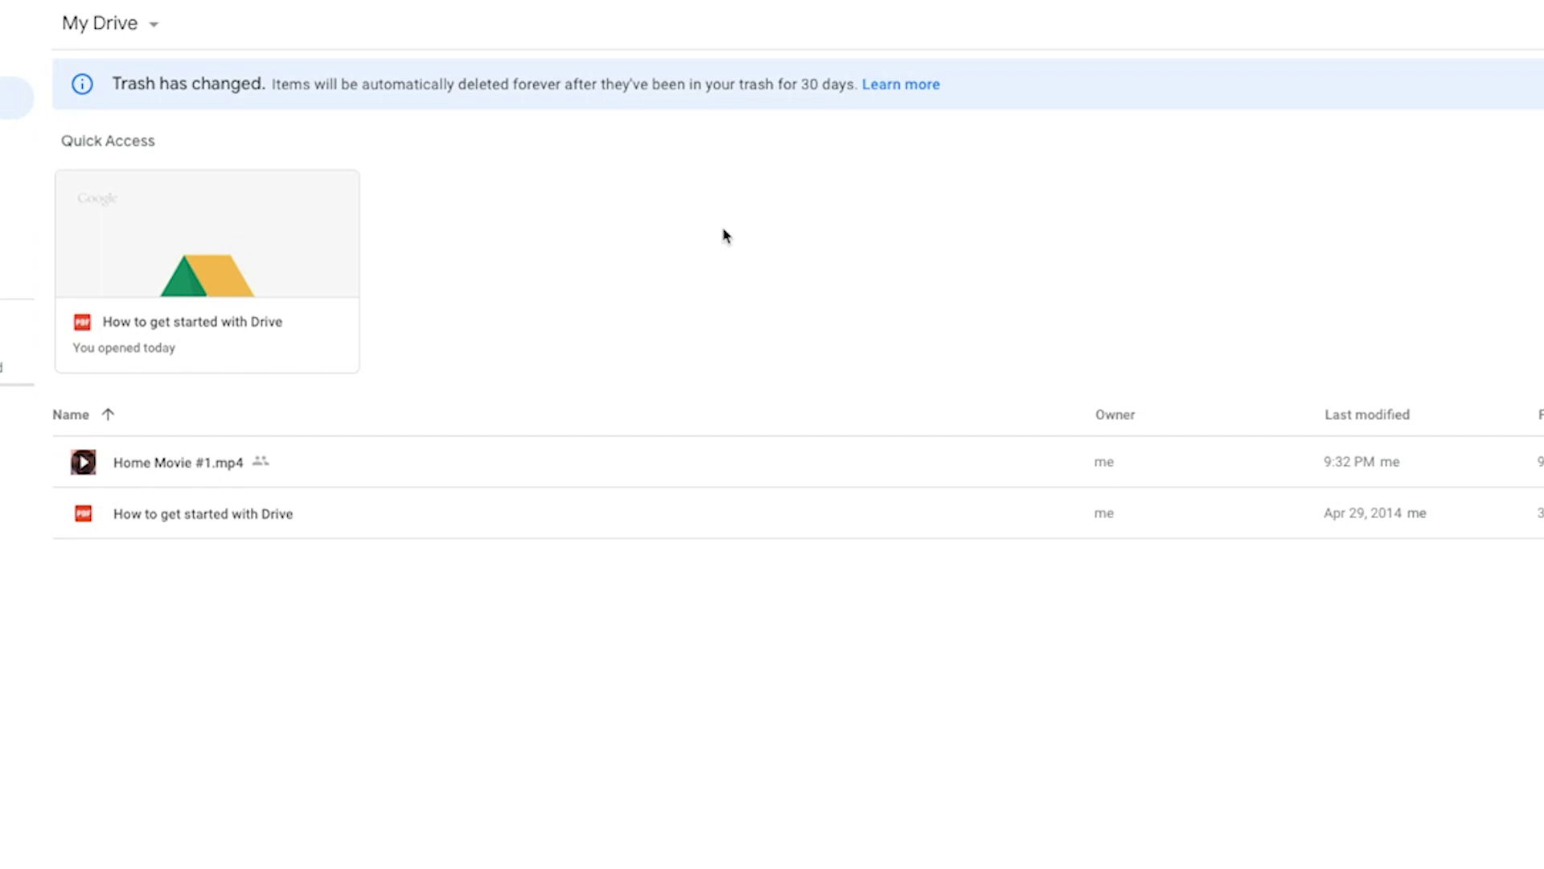
Preview the How to get started with Drive PDF and scroll through its sharing pages to page 9.
left_click(188, 515)
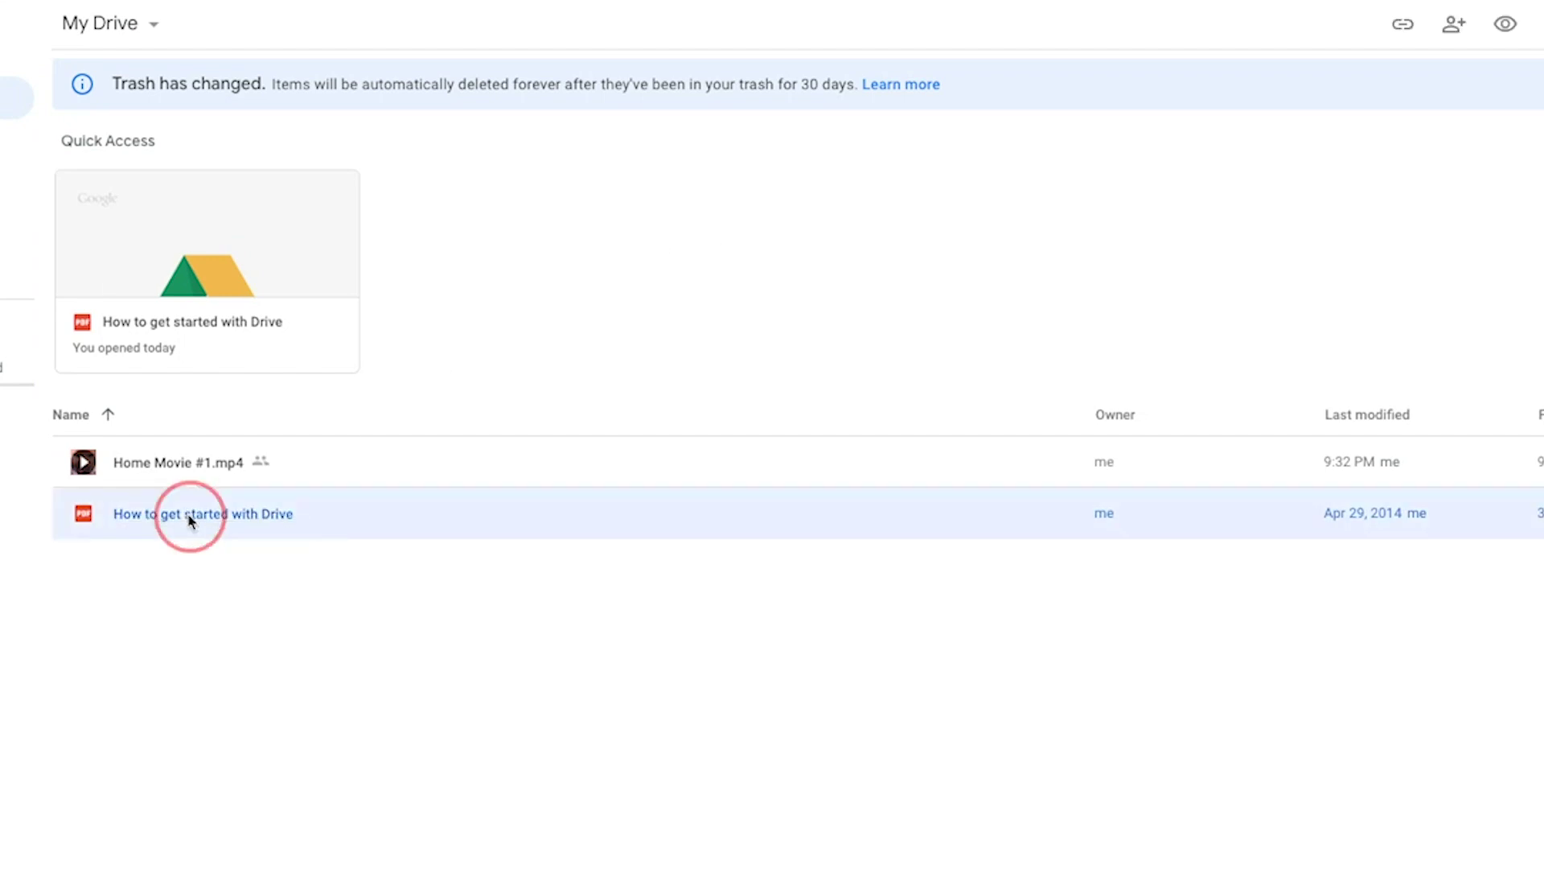
double_click(230, 526)
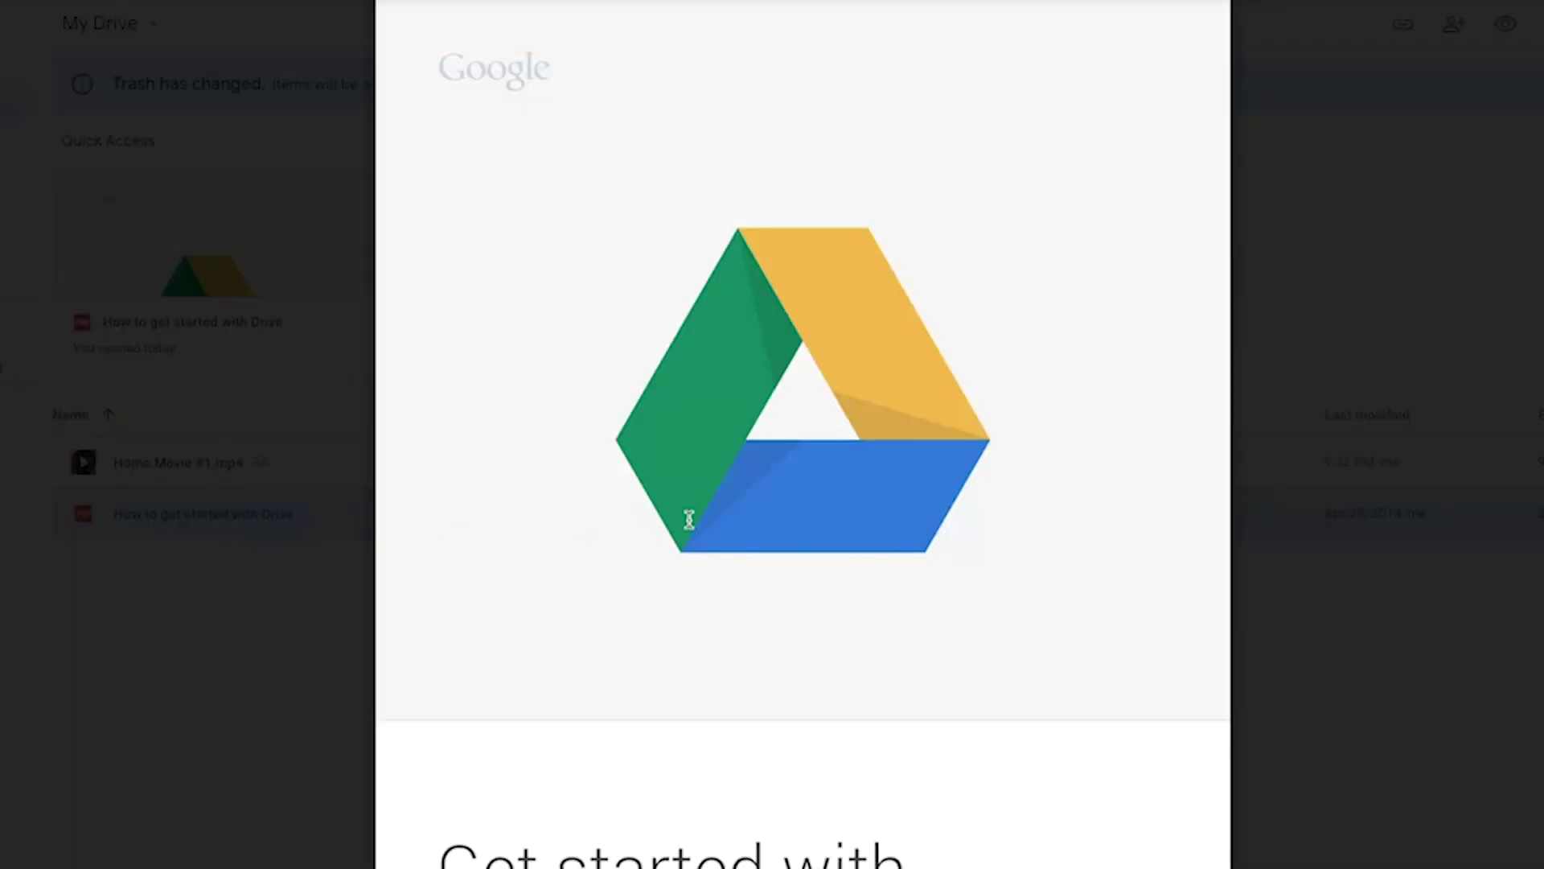
scroll(690, 518, "down", 10)
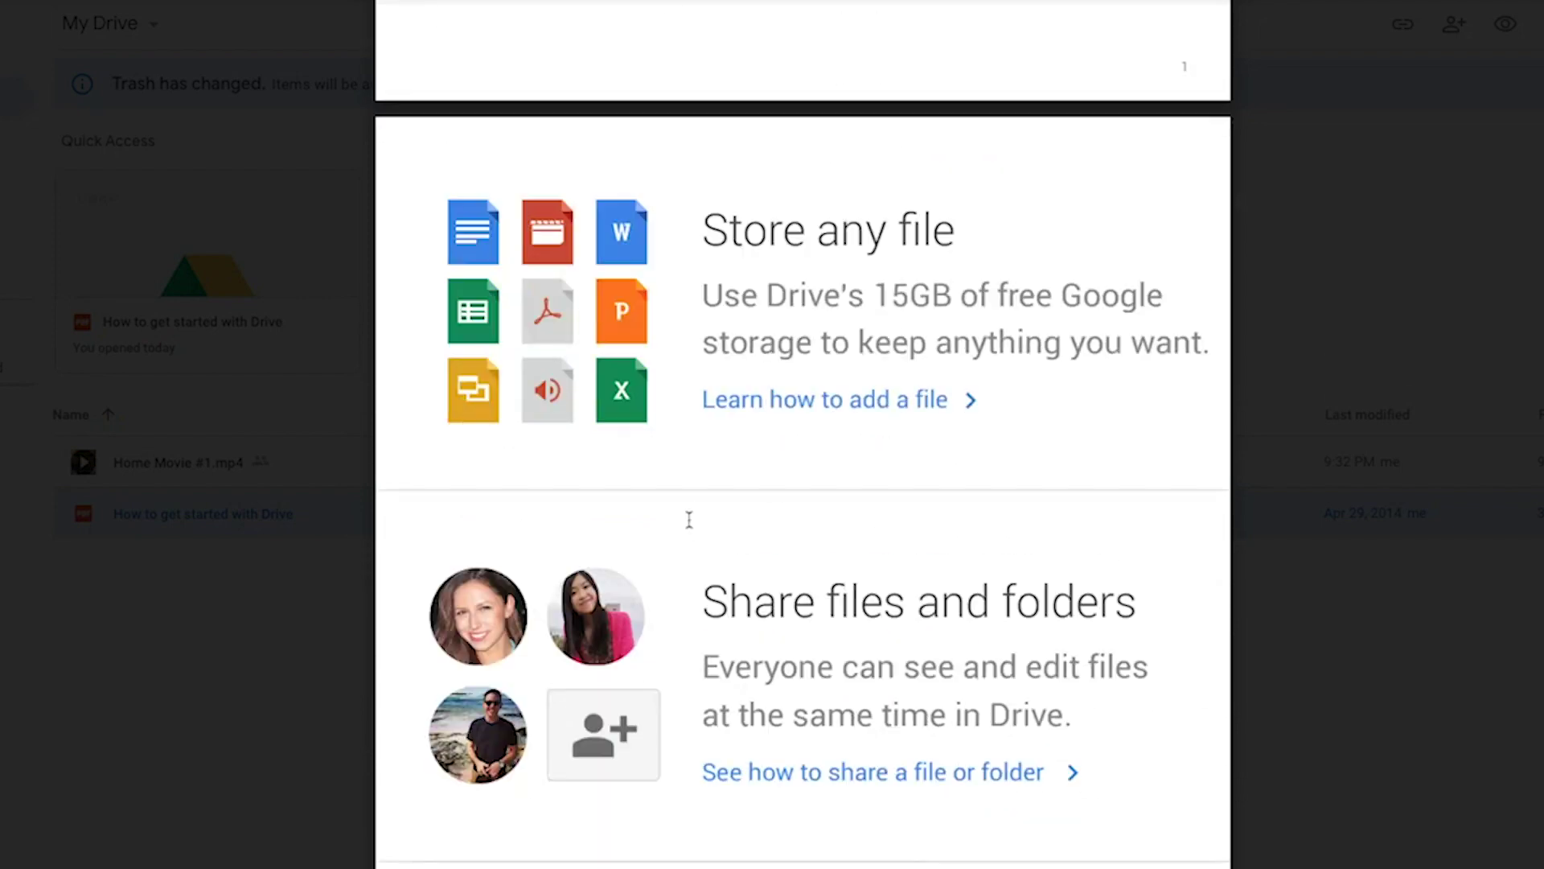
scroll(689, 519, "down", 7)
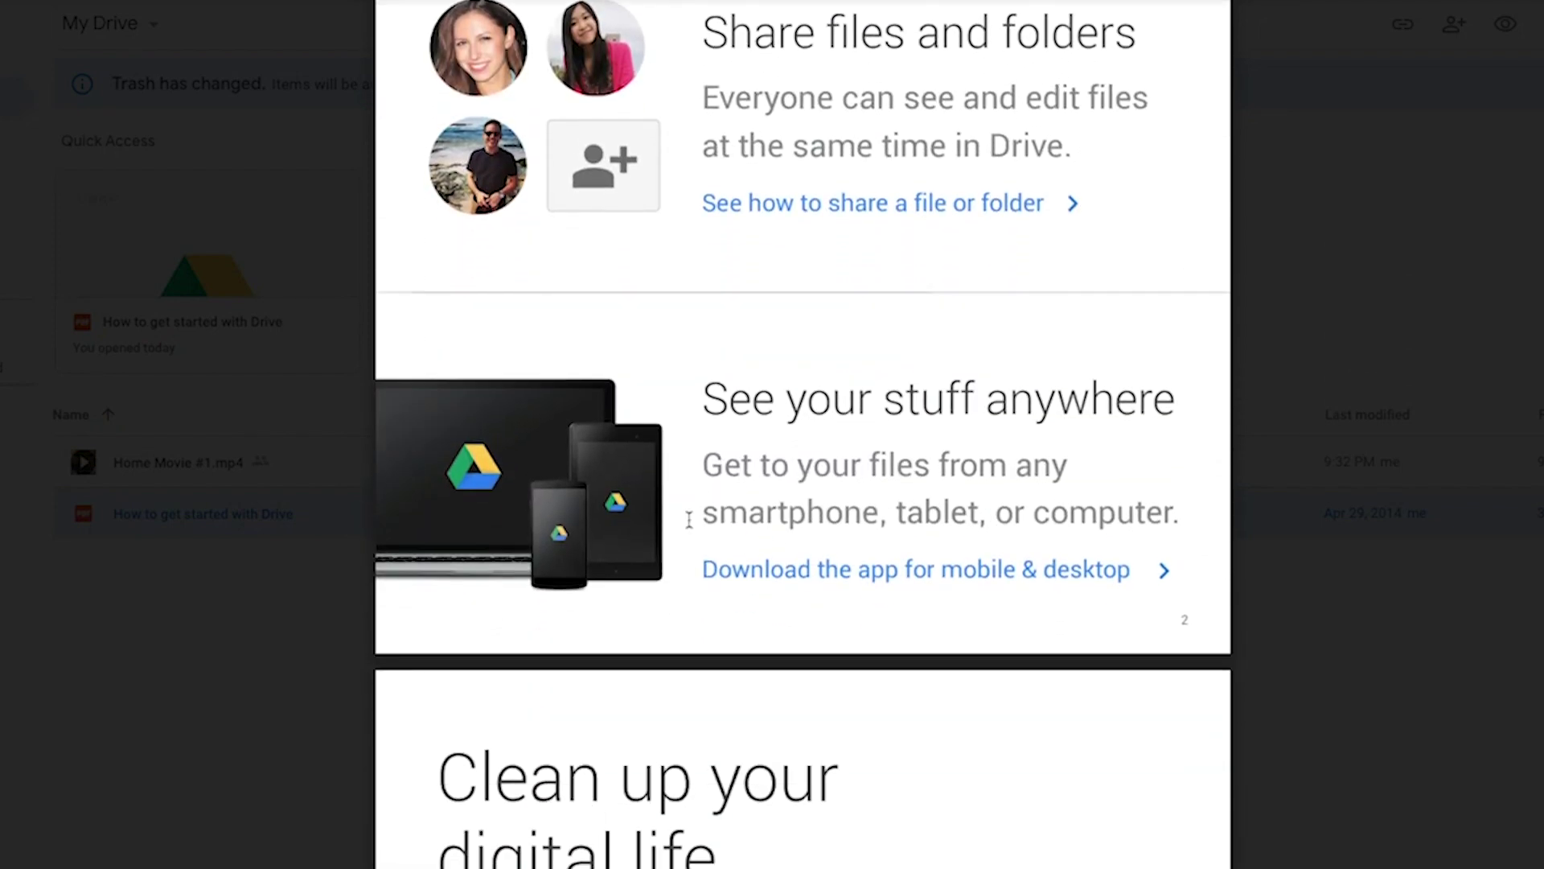
scroll(1180, 515, "down", 10)
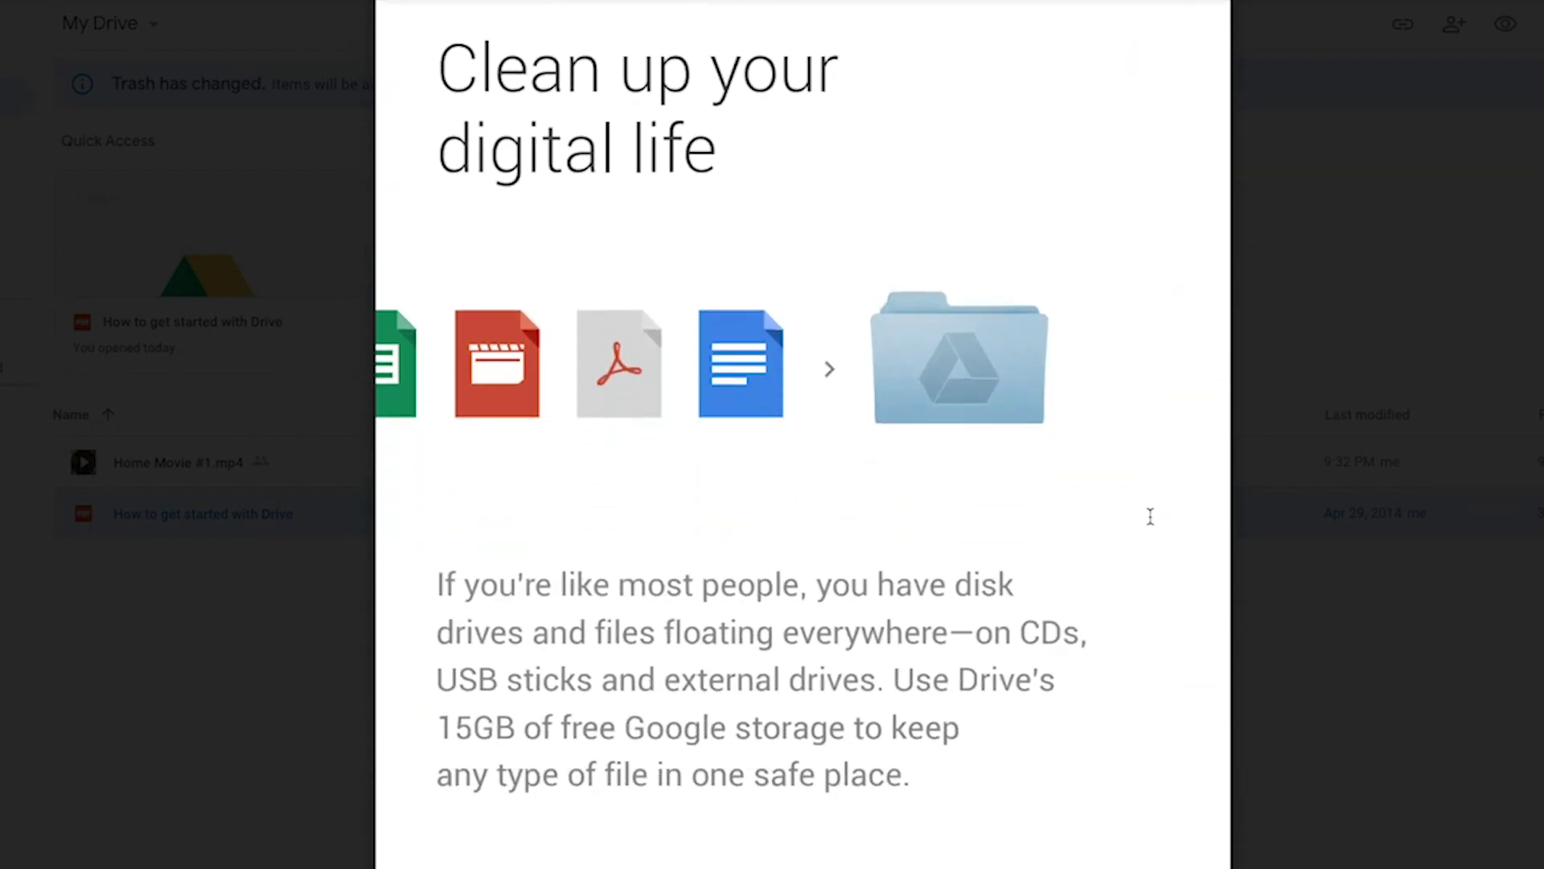
scroll(989, 448, "down", 2)
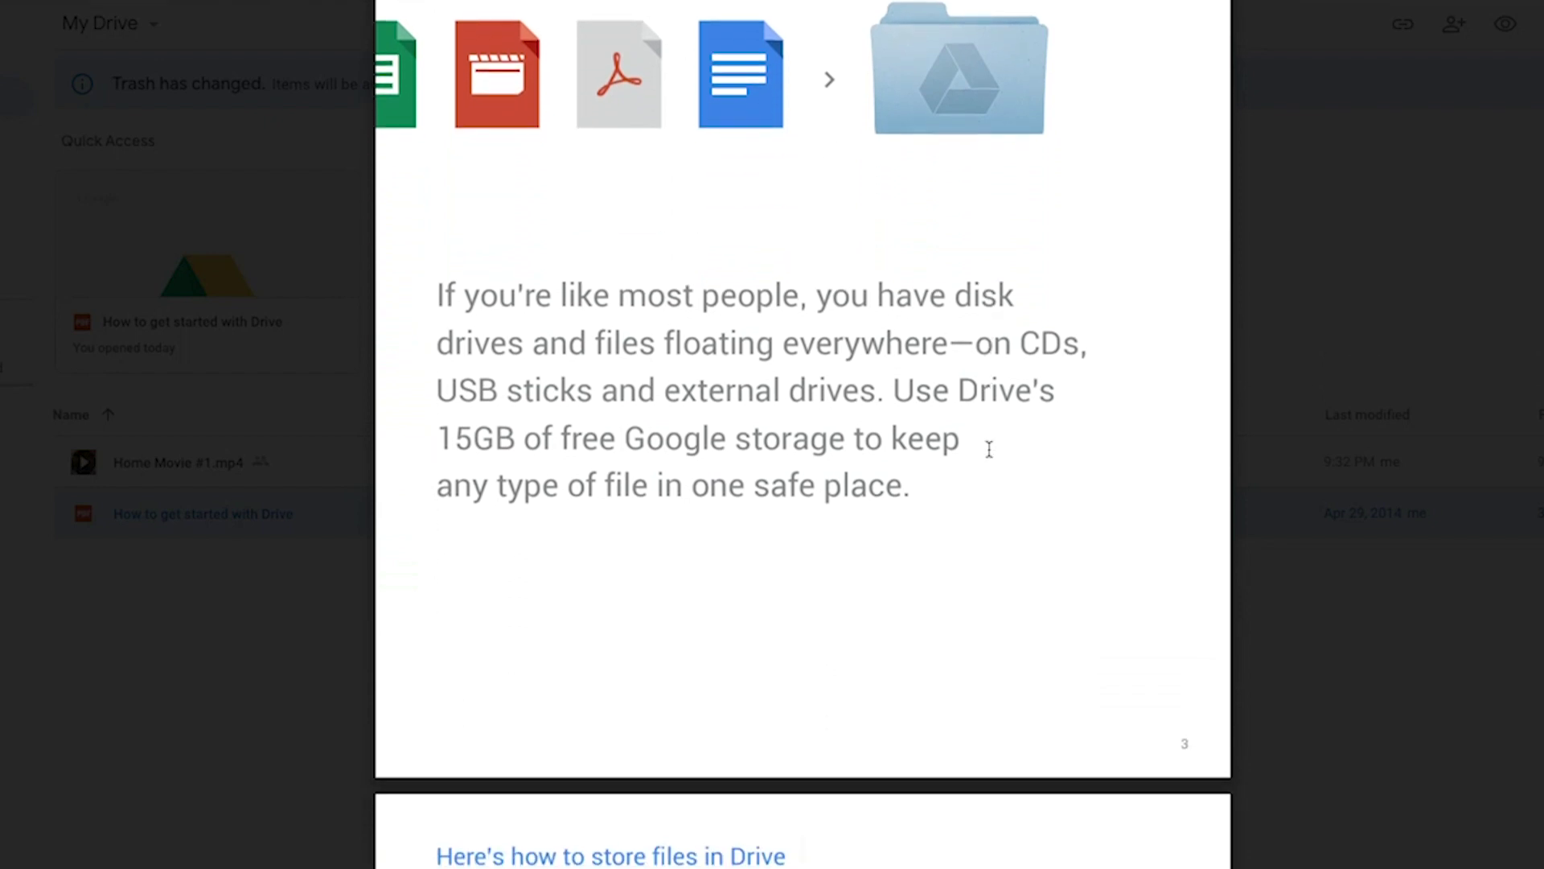
scroll(989, 448, "down", 9)
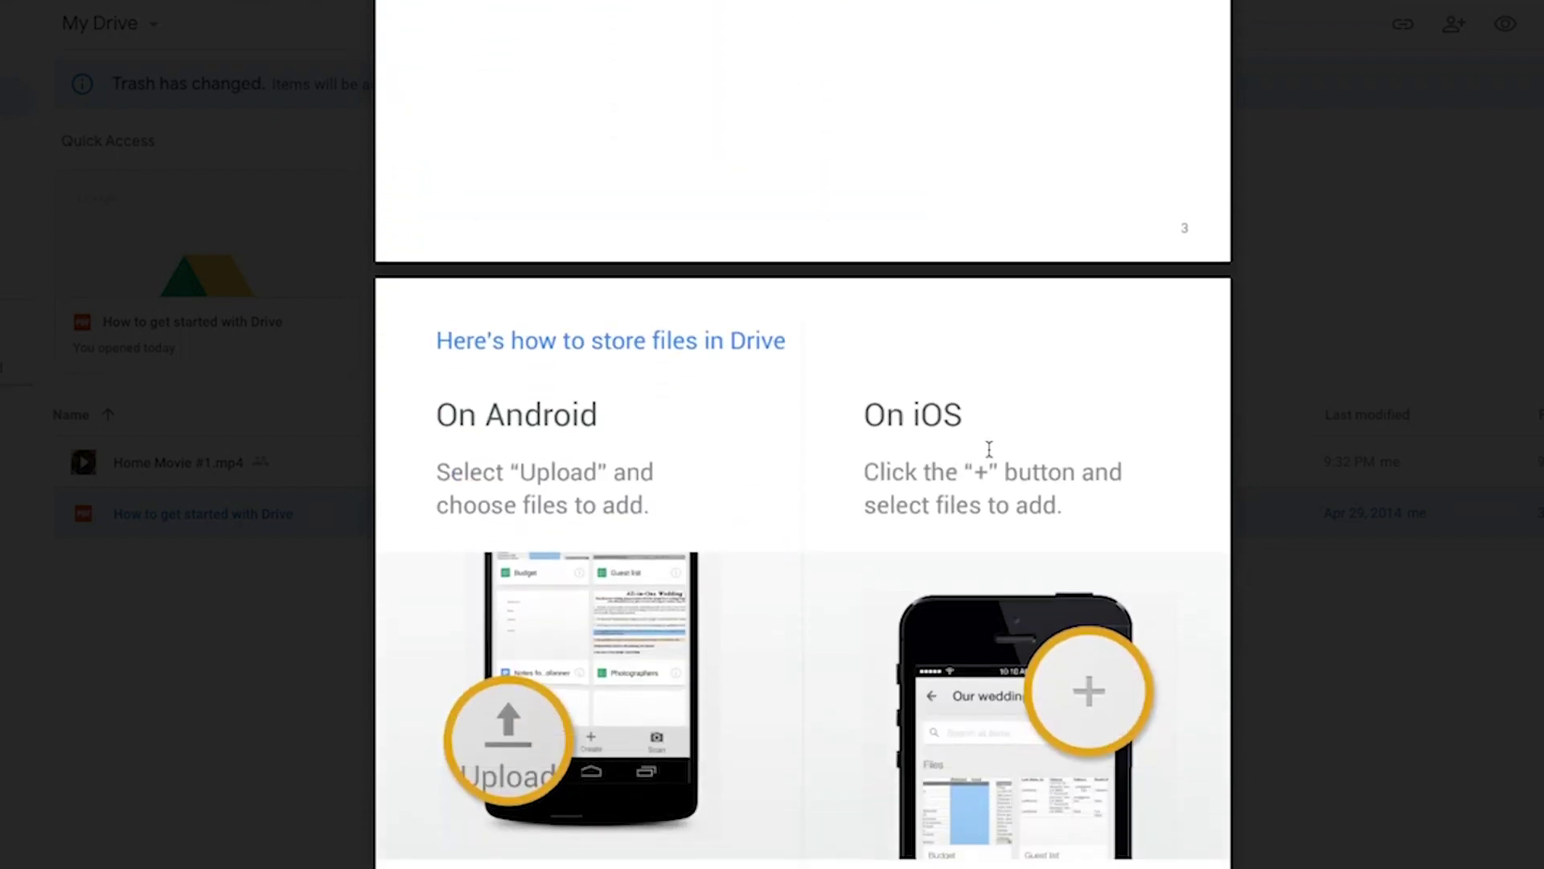
scroll(990, 448, "down", 2)
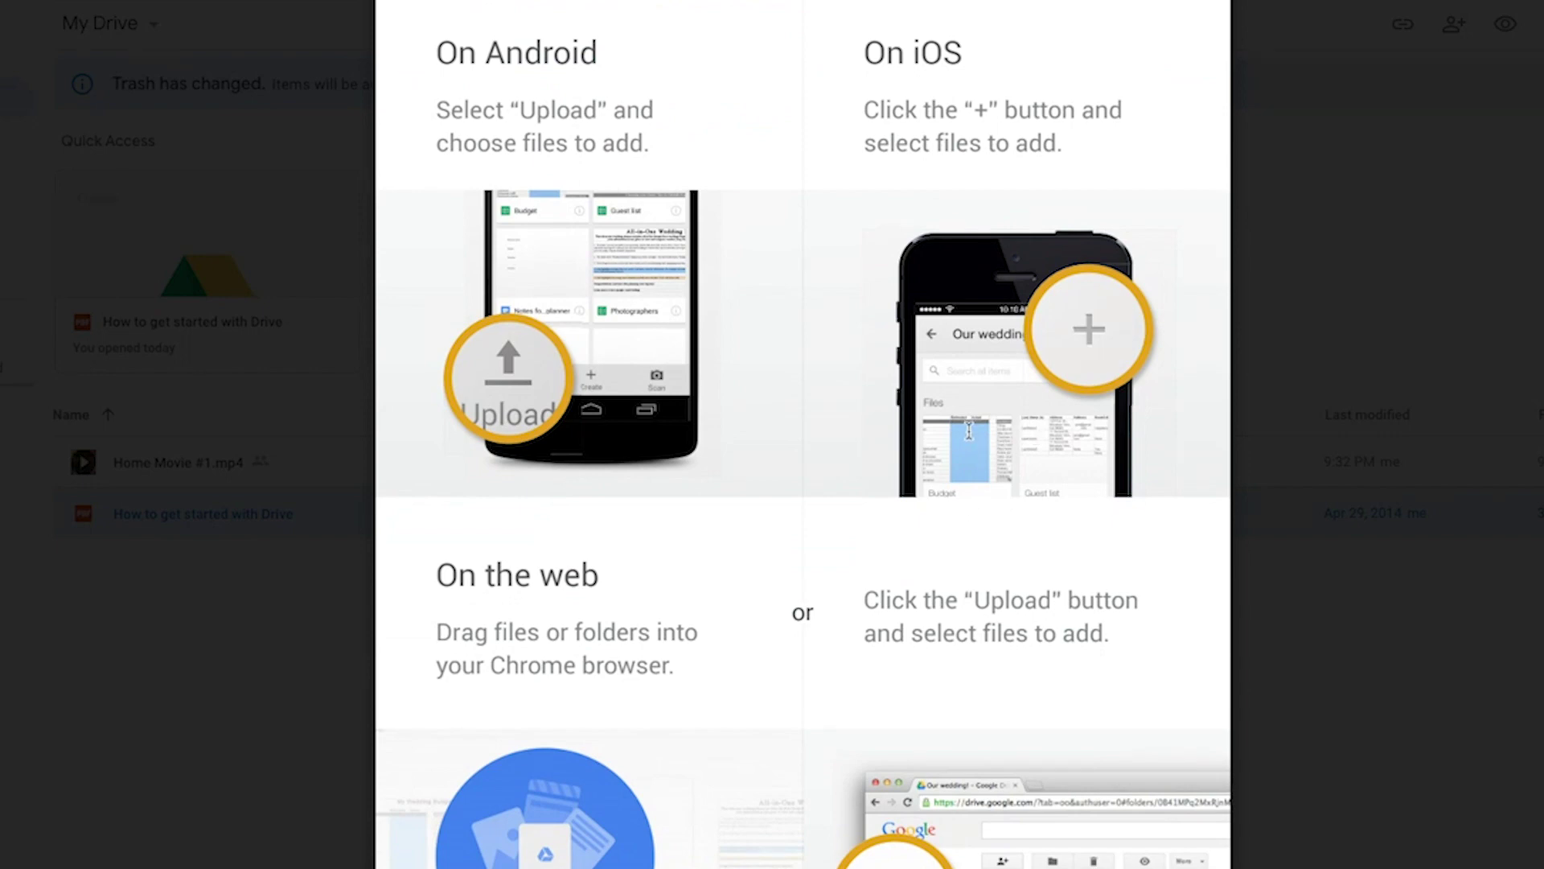
scroll(969, 431, "down", 15)
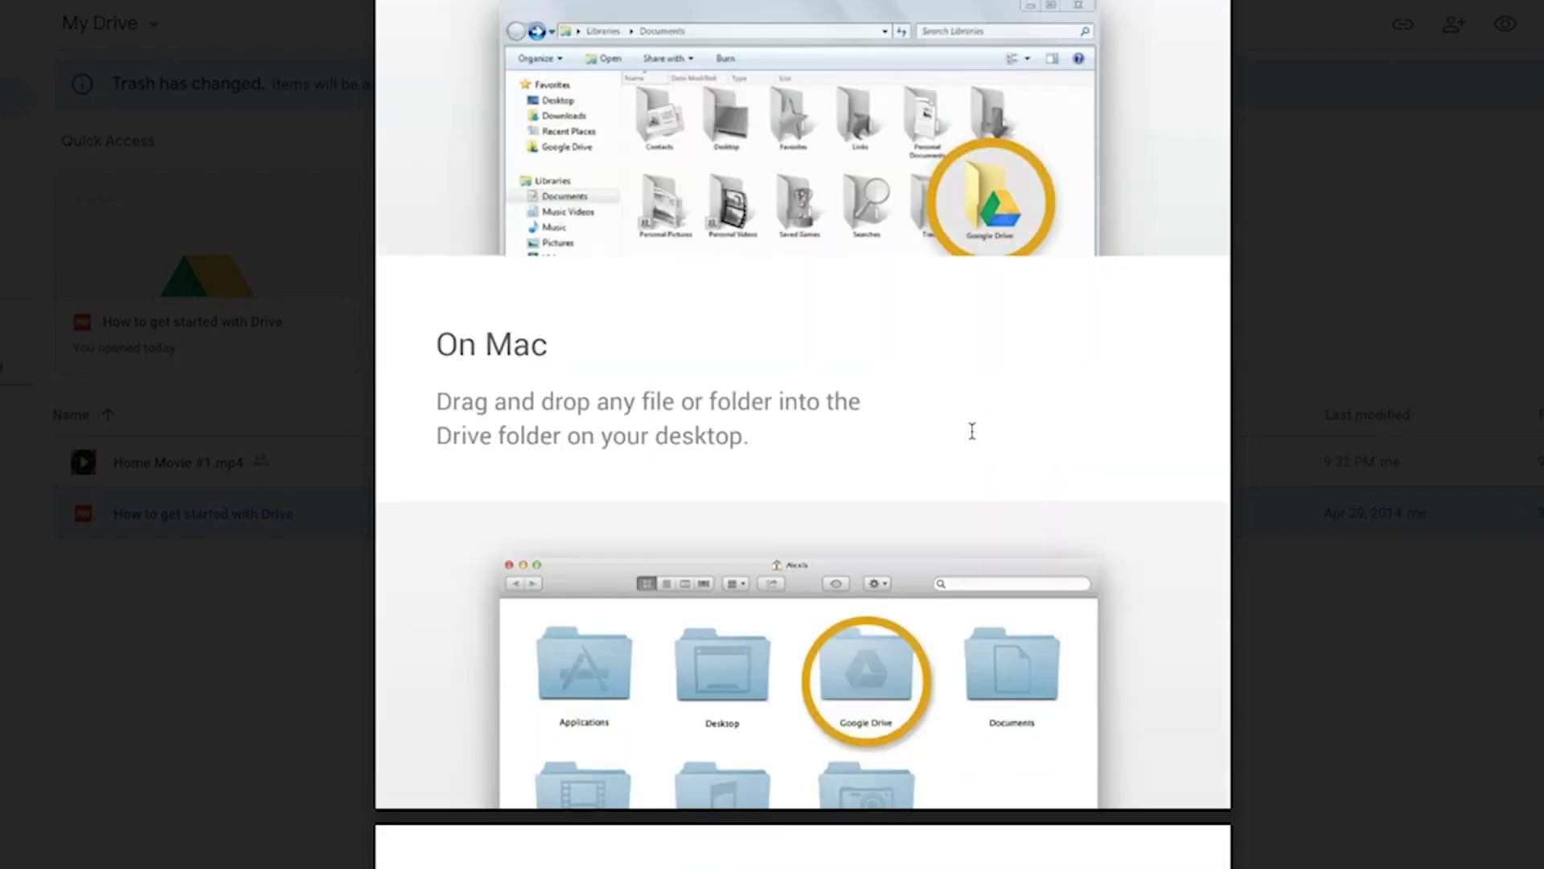
scroll(972, 431, "down", 11)
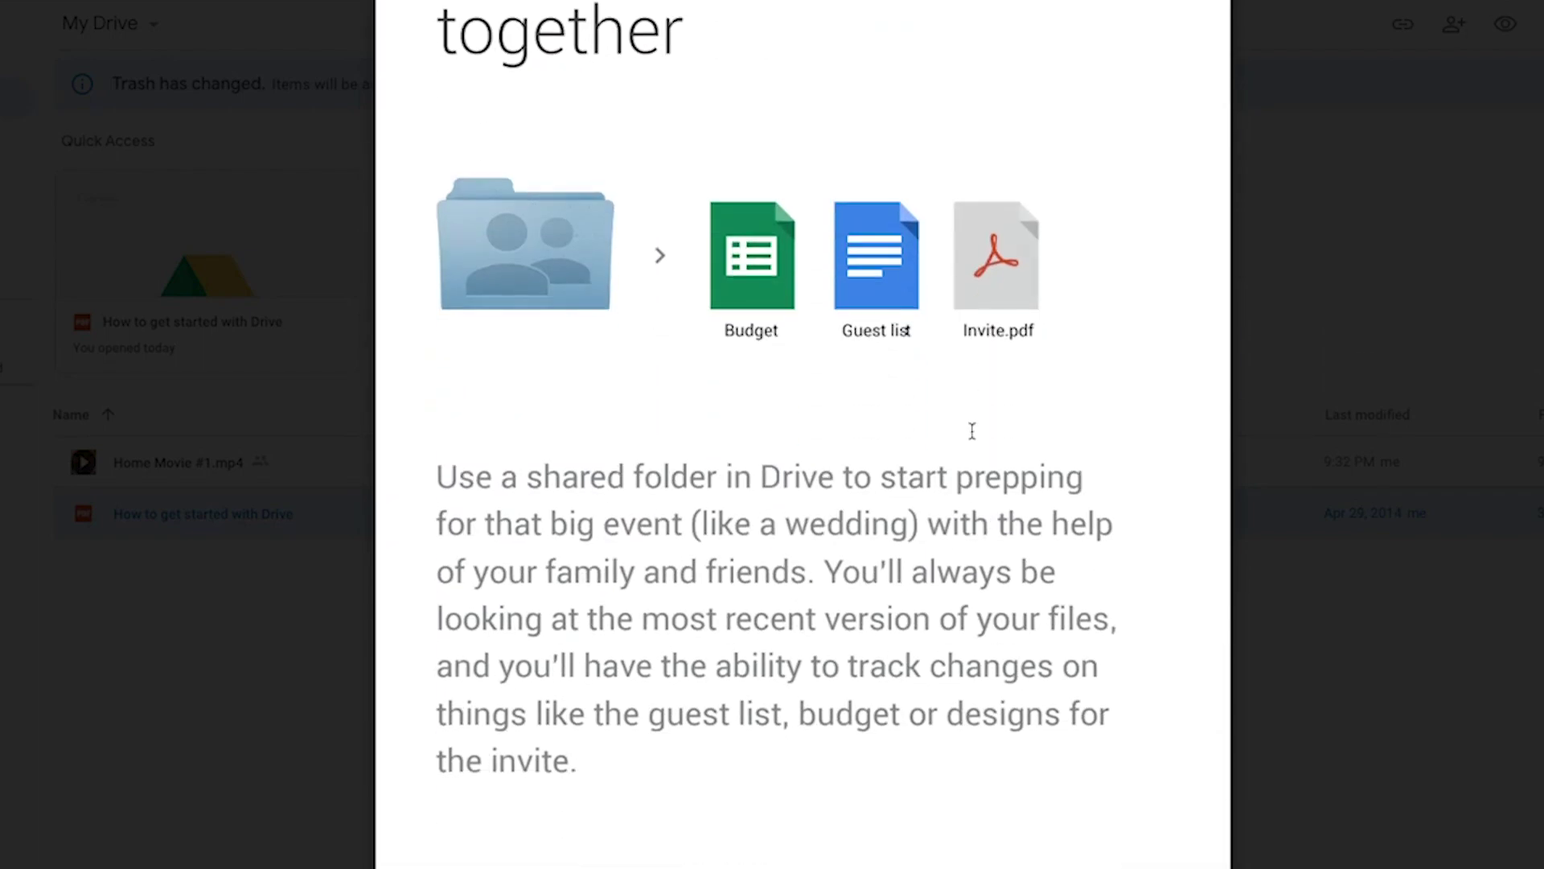
scroll(971, 431, "down", 11)
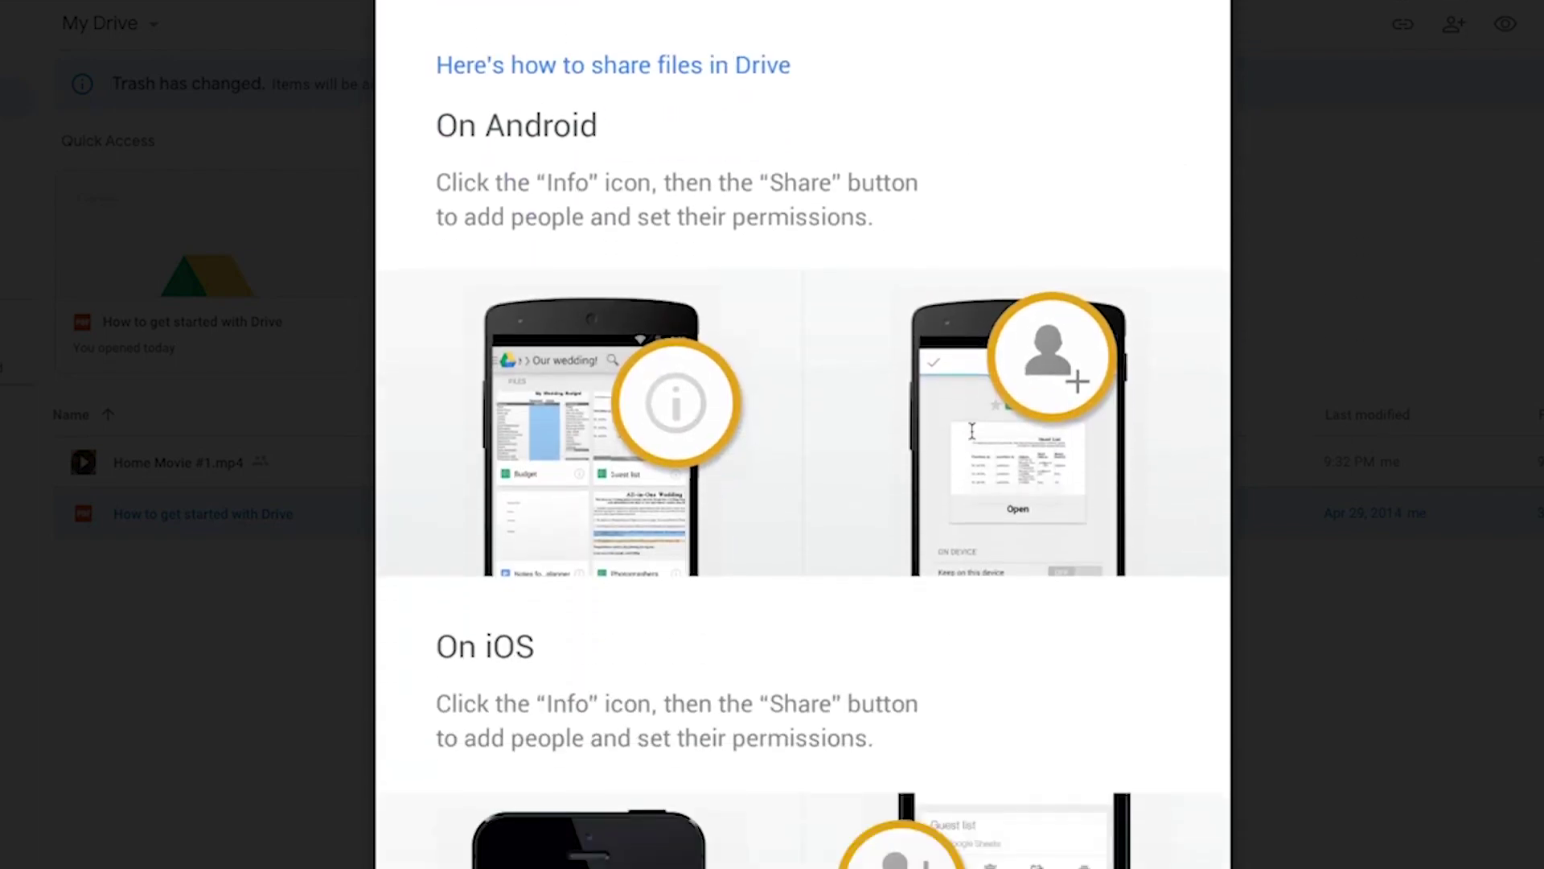
scroll(972, 431, "down", 10)
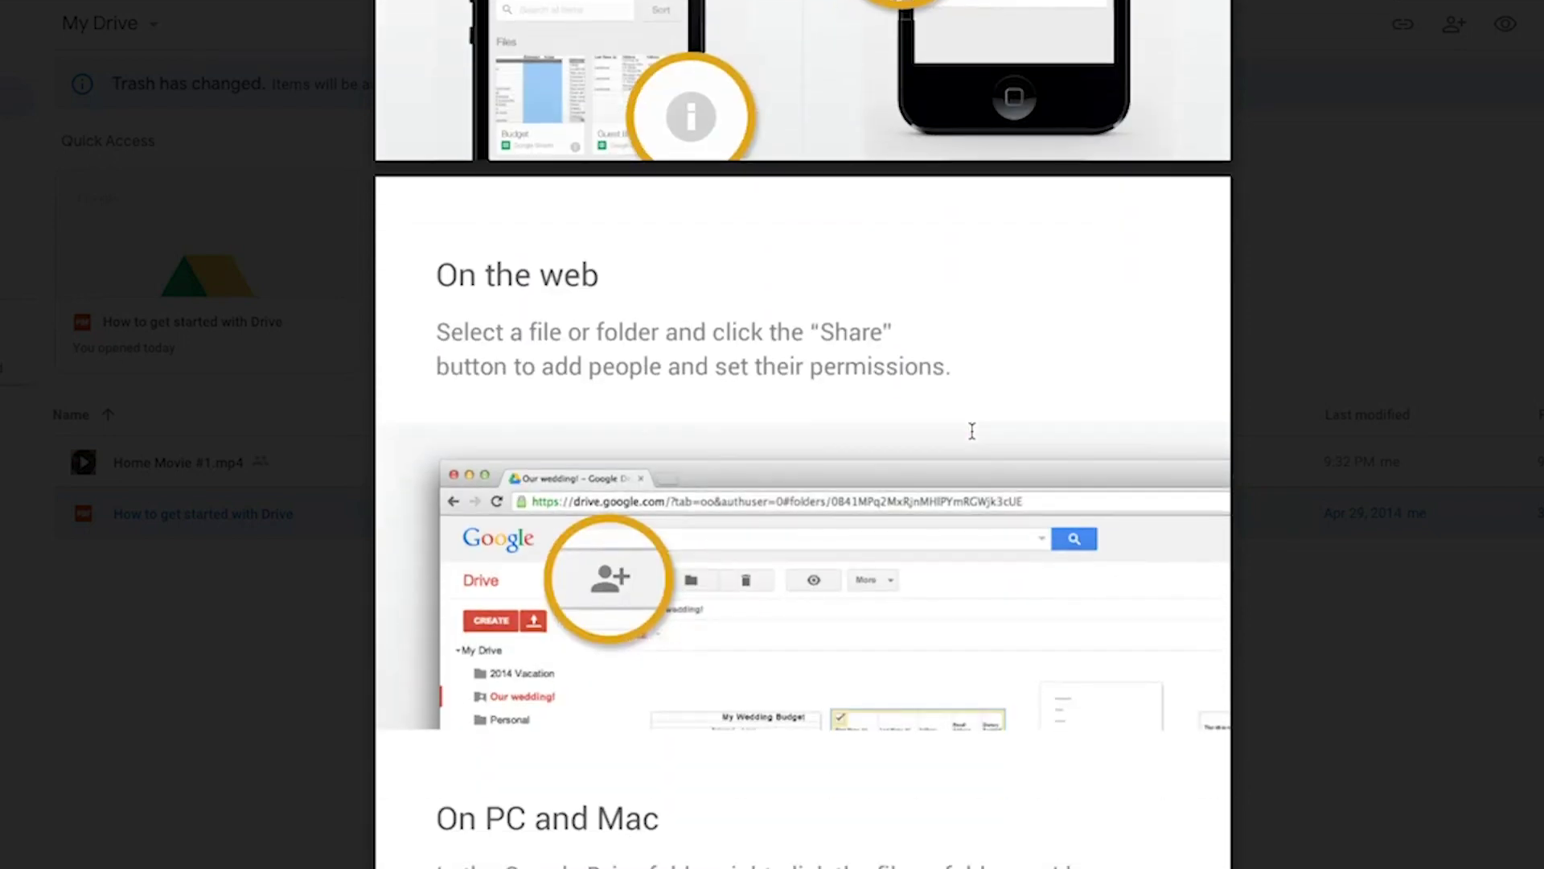
scroll(973, 434, "down", 6)
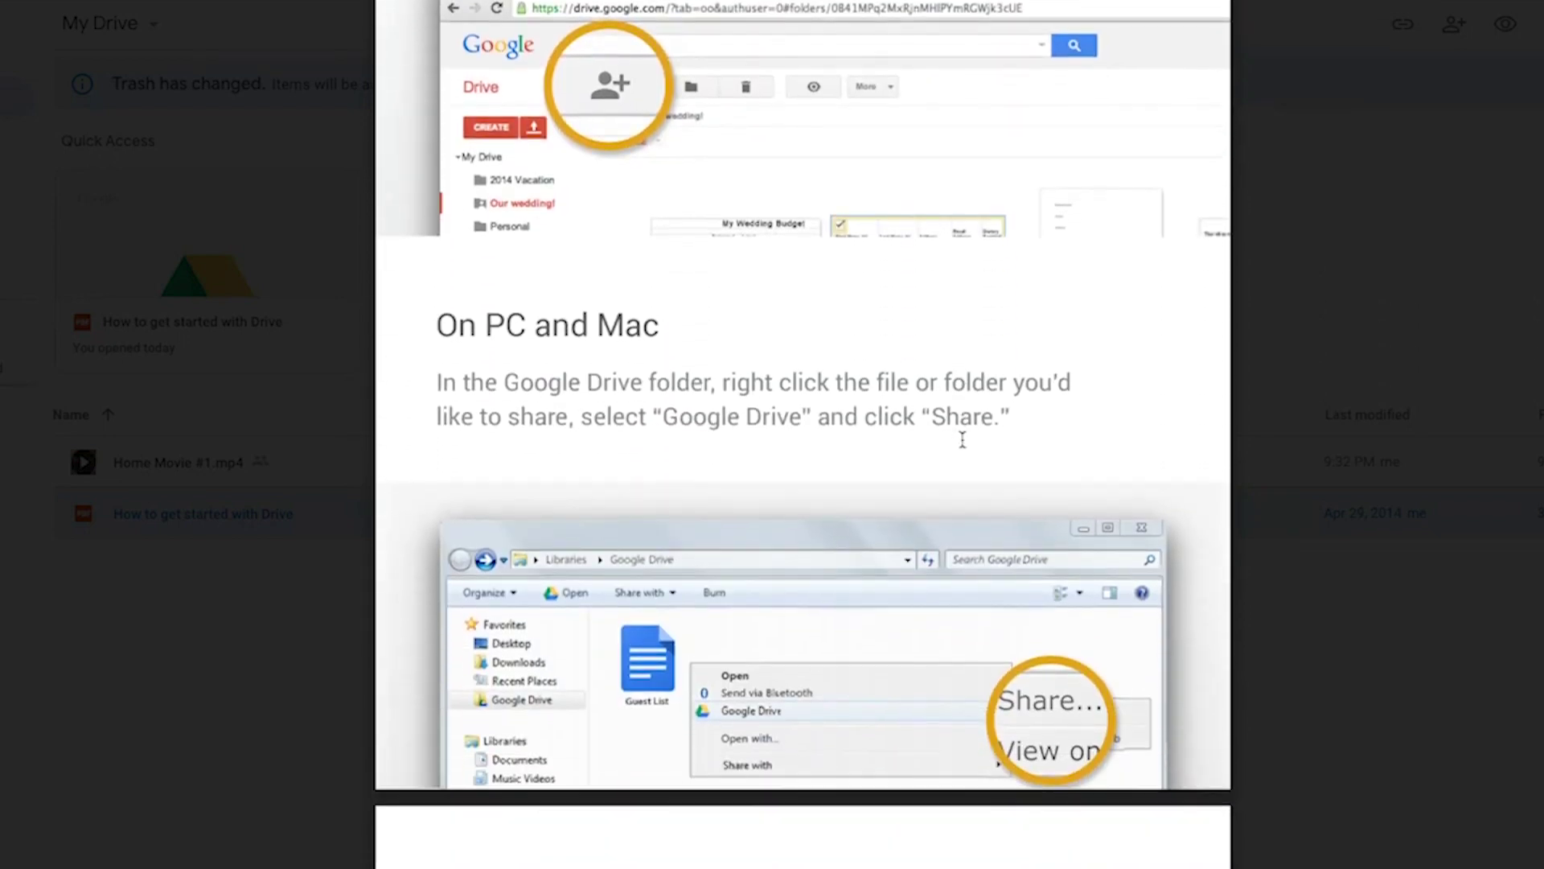
scroll(960, 443, "down", 6)
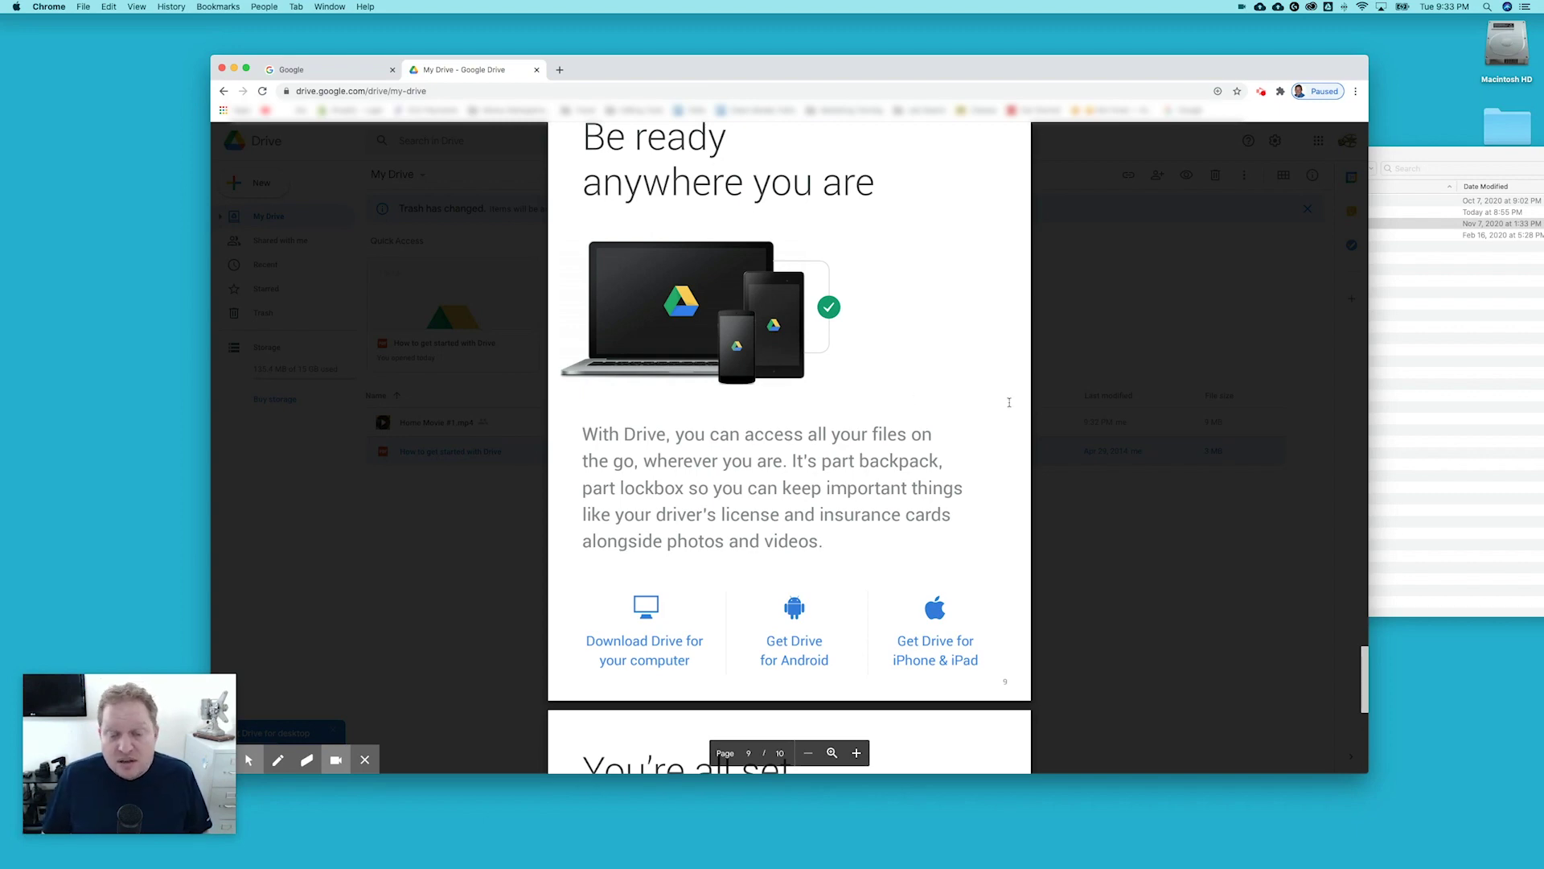
Scroll the guide preview to page 10 and back up, then close the preview.
scroll(1008, 402, "up", 10)
scroll(990, 389, "down", 15)
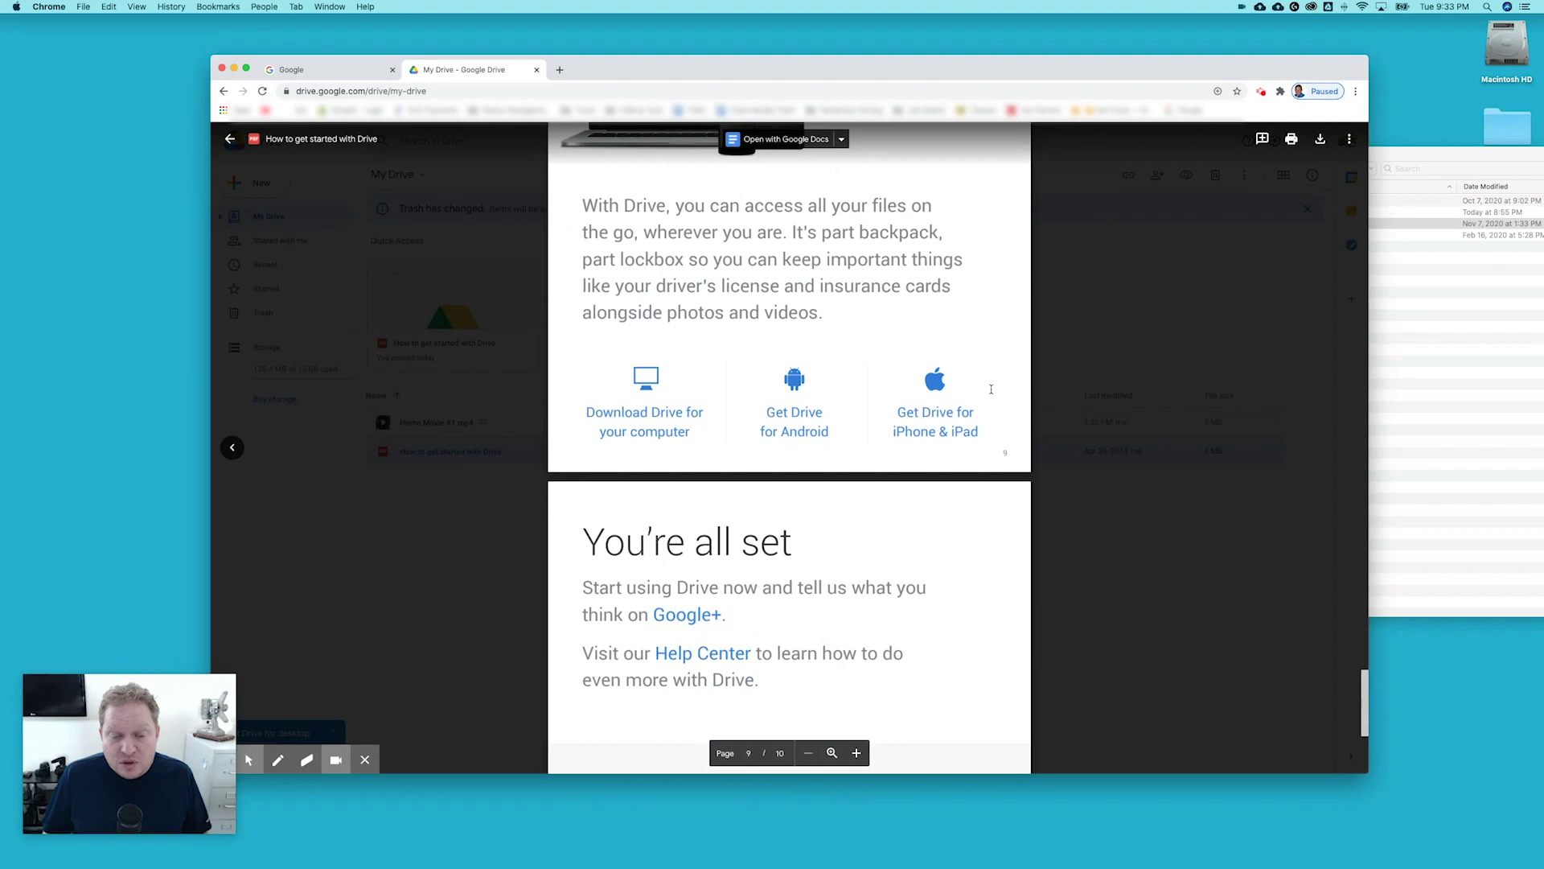
scroll(991, 389, "down", 5)
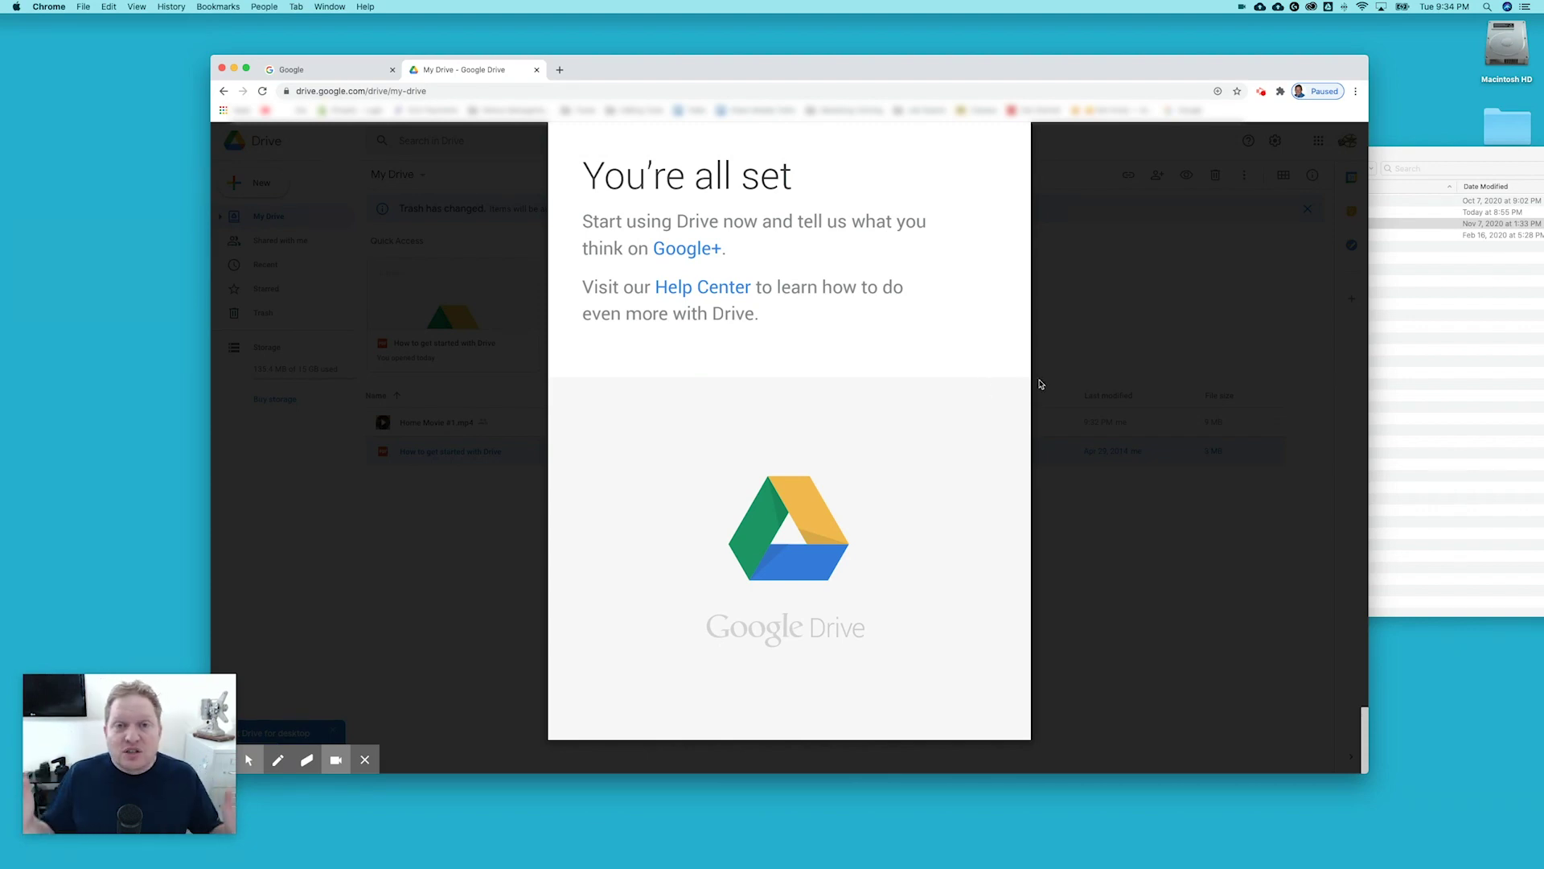
scroll(974, 388, "down", 15)
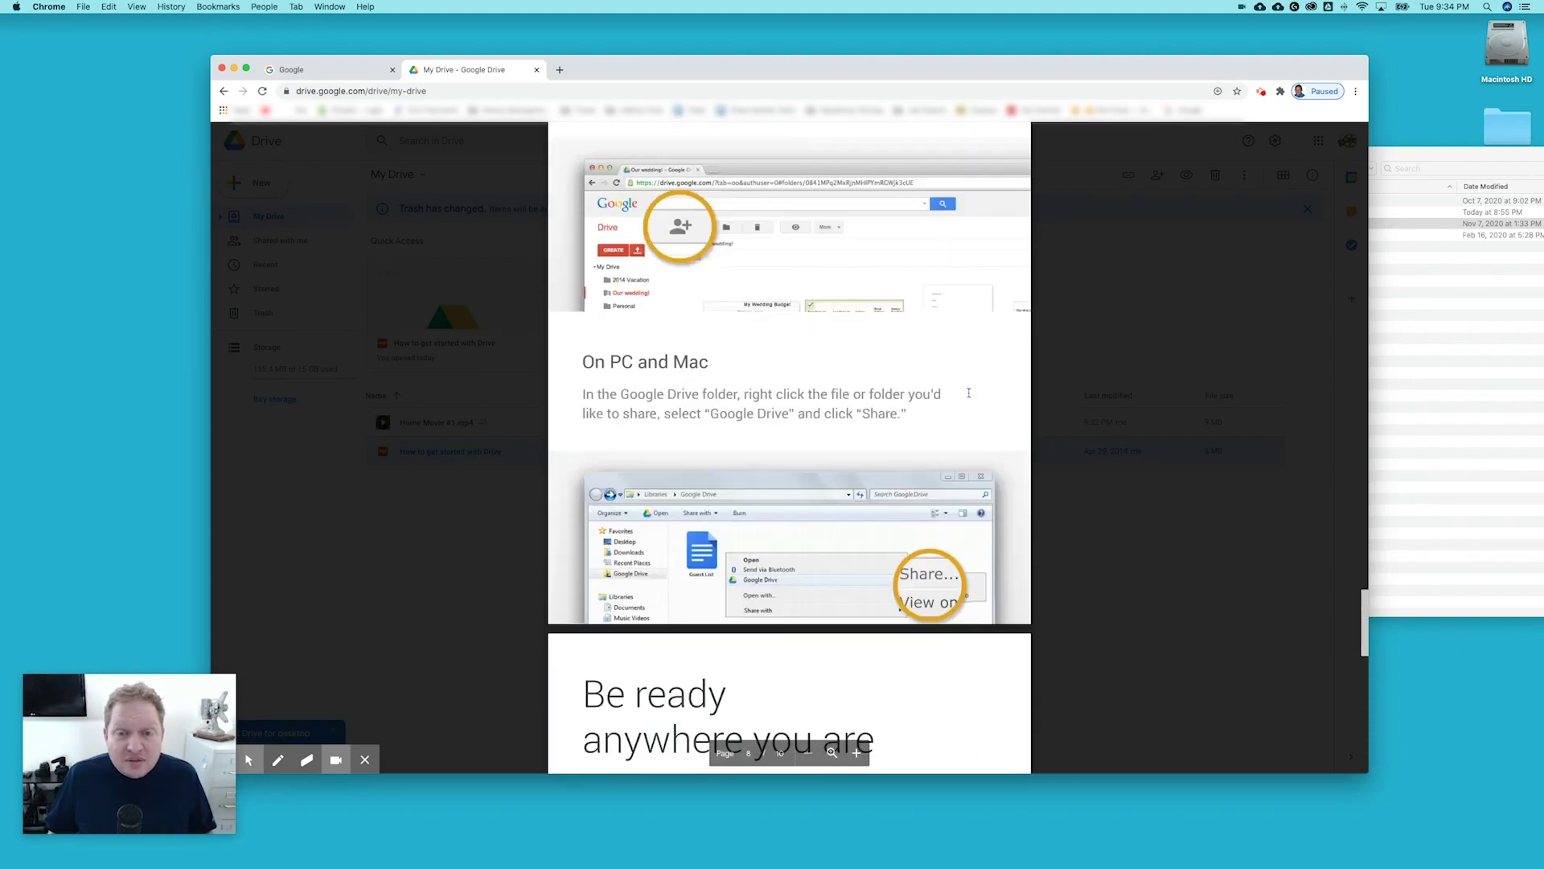
scroll(968, 392, "up", 20)
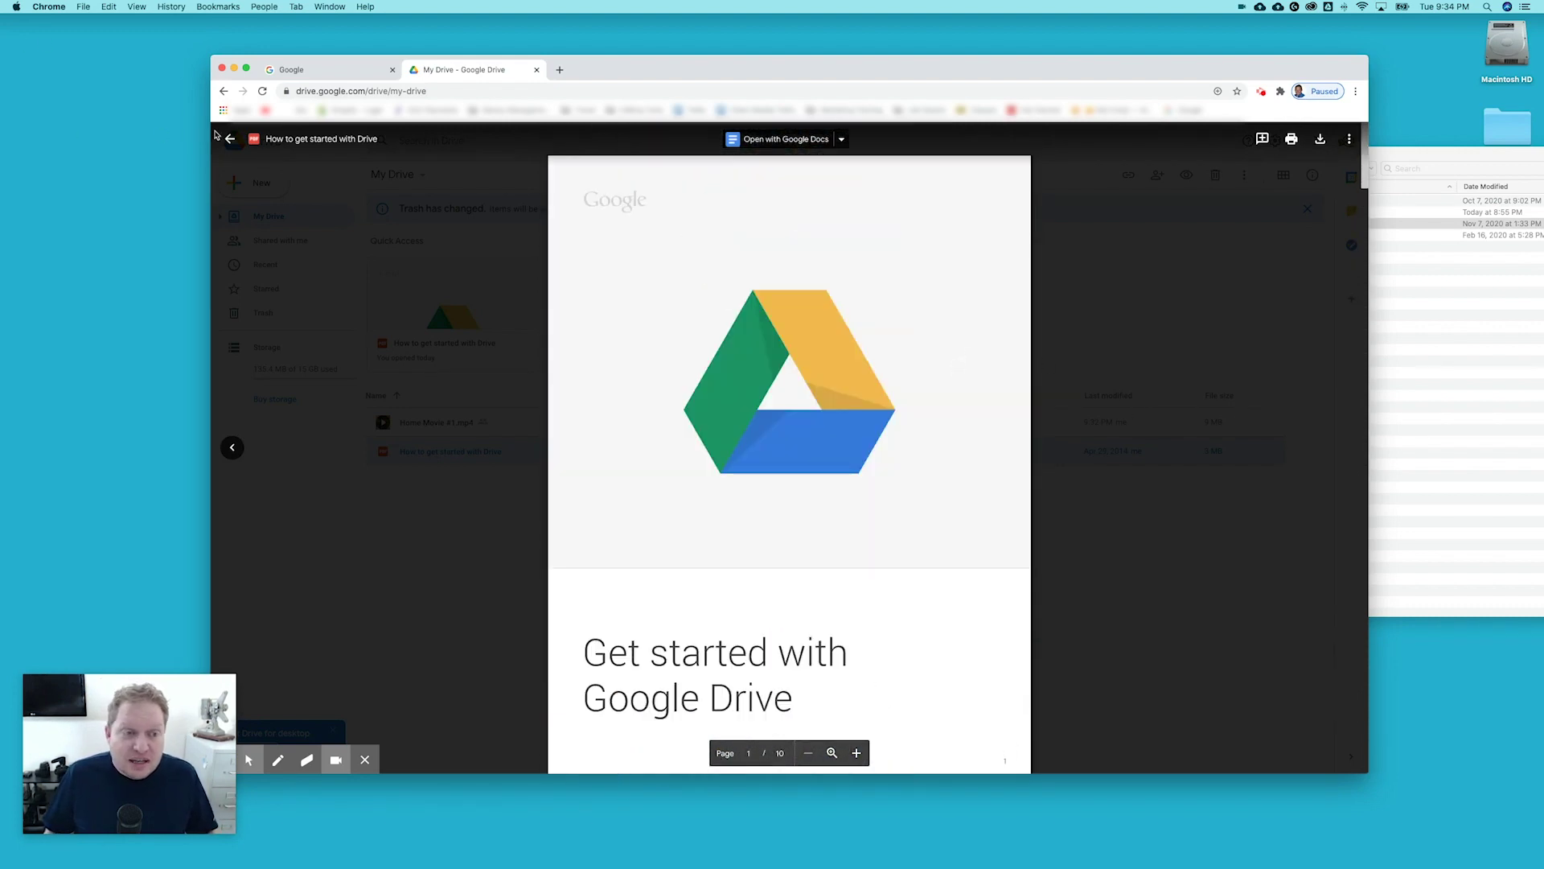
left_click(233, 141)
Deselect the row so My Drive lists Home Movie #1.mp4 and the guide unselected.
left_click(644, 546)
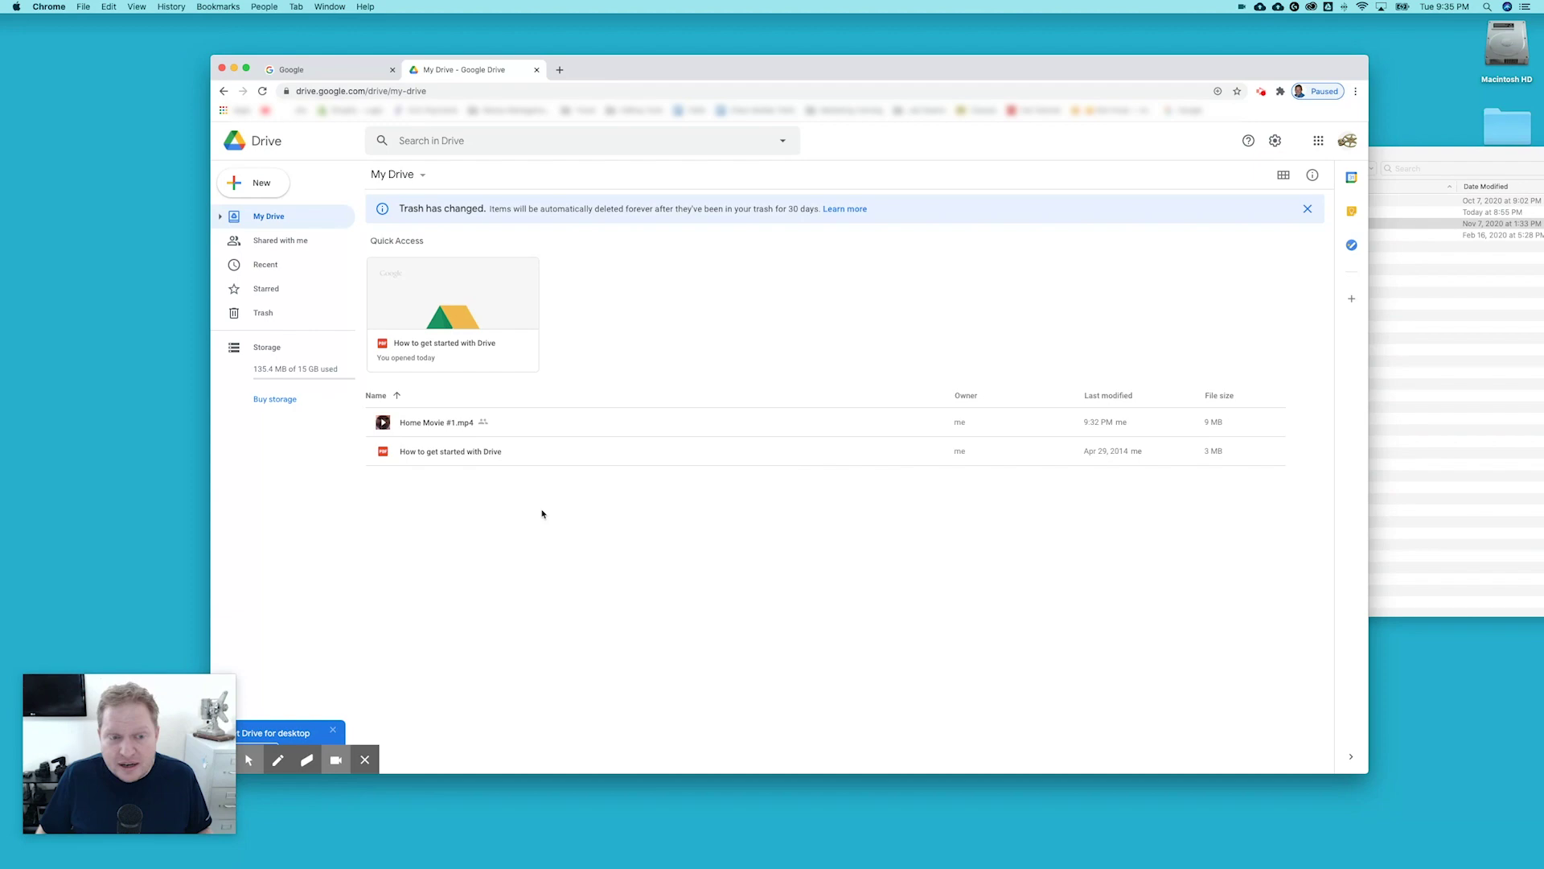
Reopen the getting-started guide and scroll to its Download Drive for your computer page.
left_click(443, 456)
double_click(456, 458)
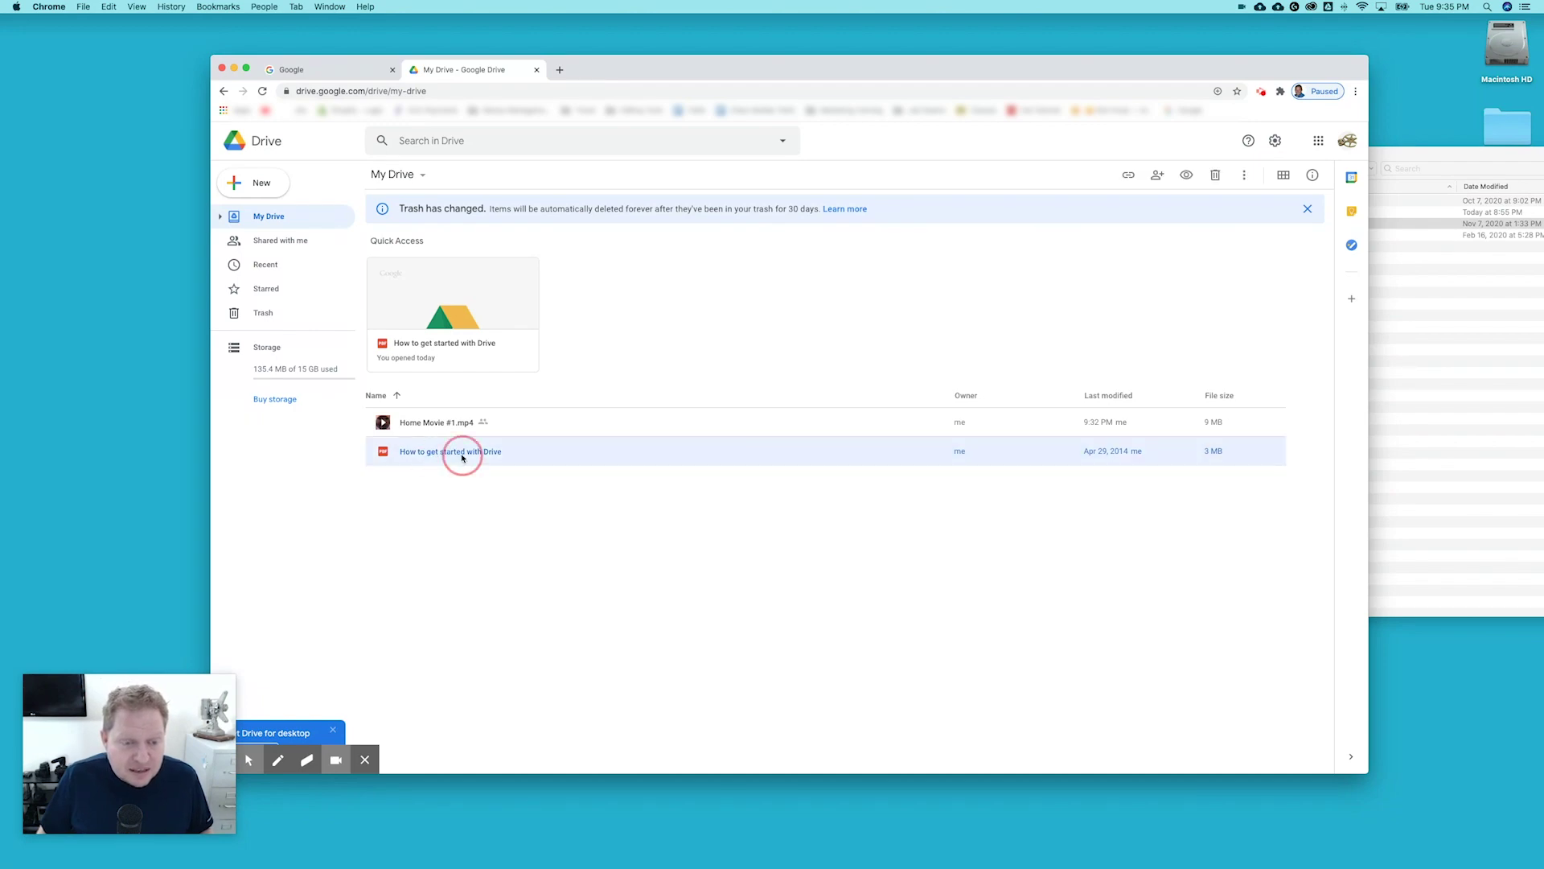
scroll(655, 531, "down", 20)
scroll(655, 531, "down", 20)
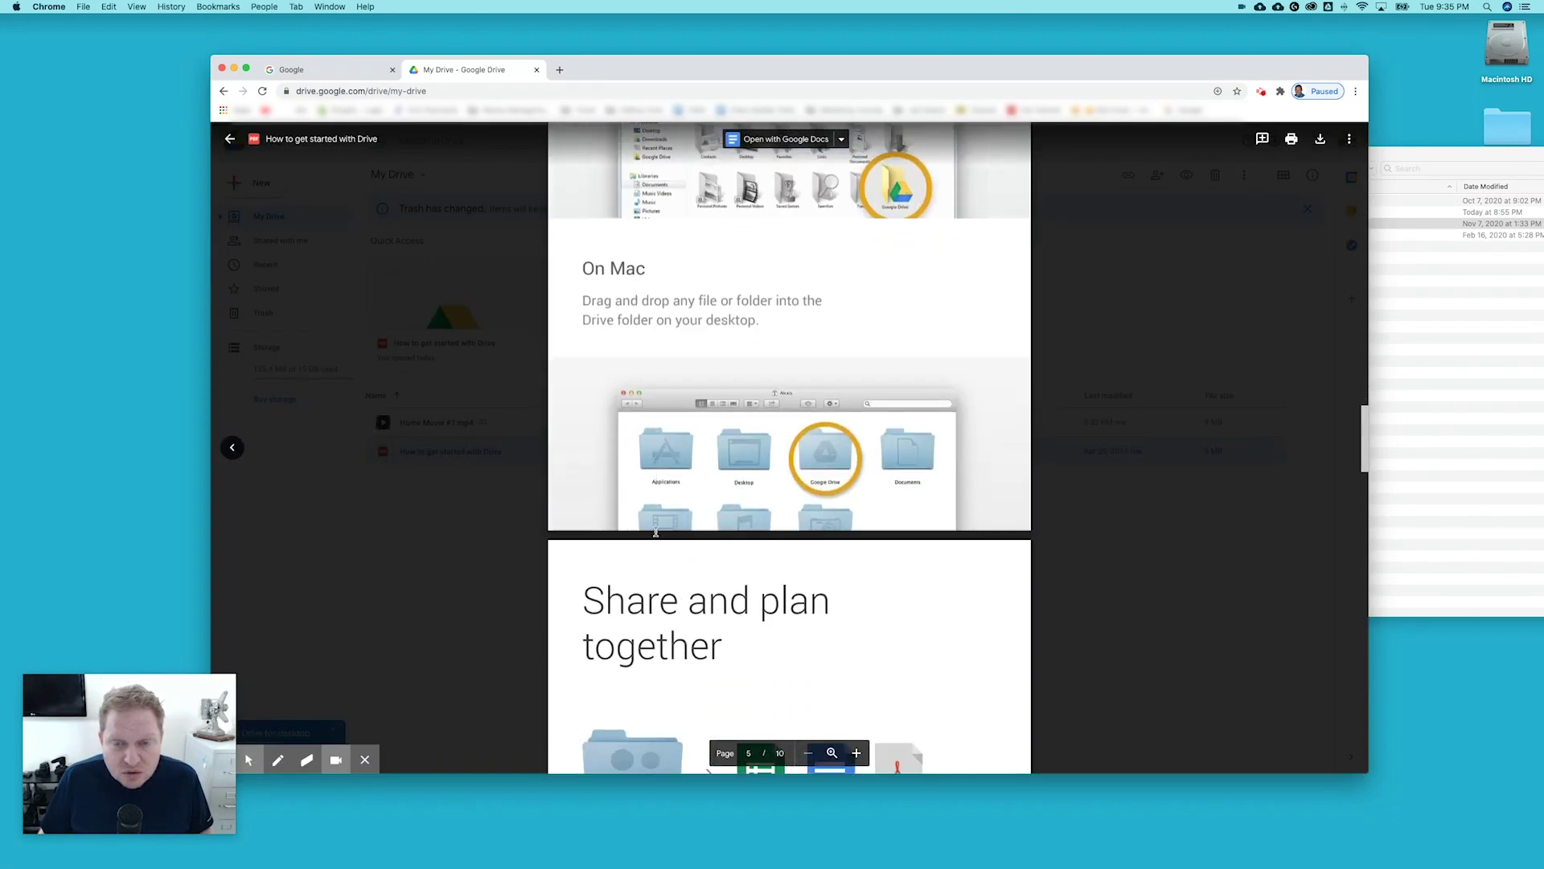
scroll(656, 531, "down", 10)
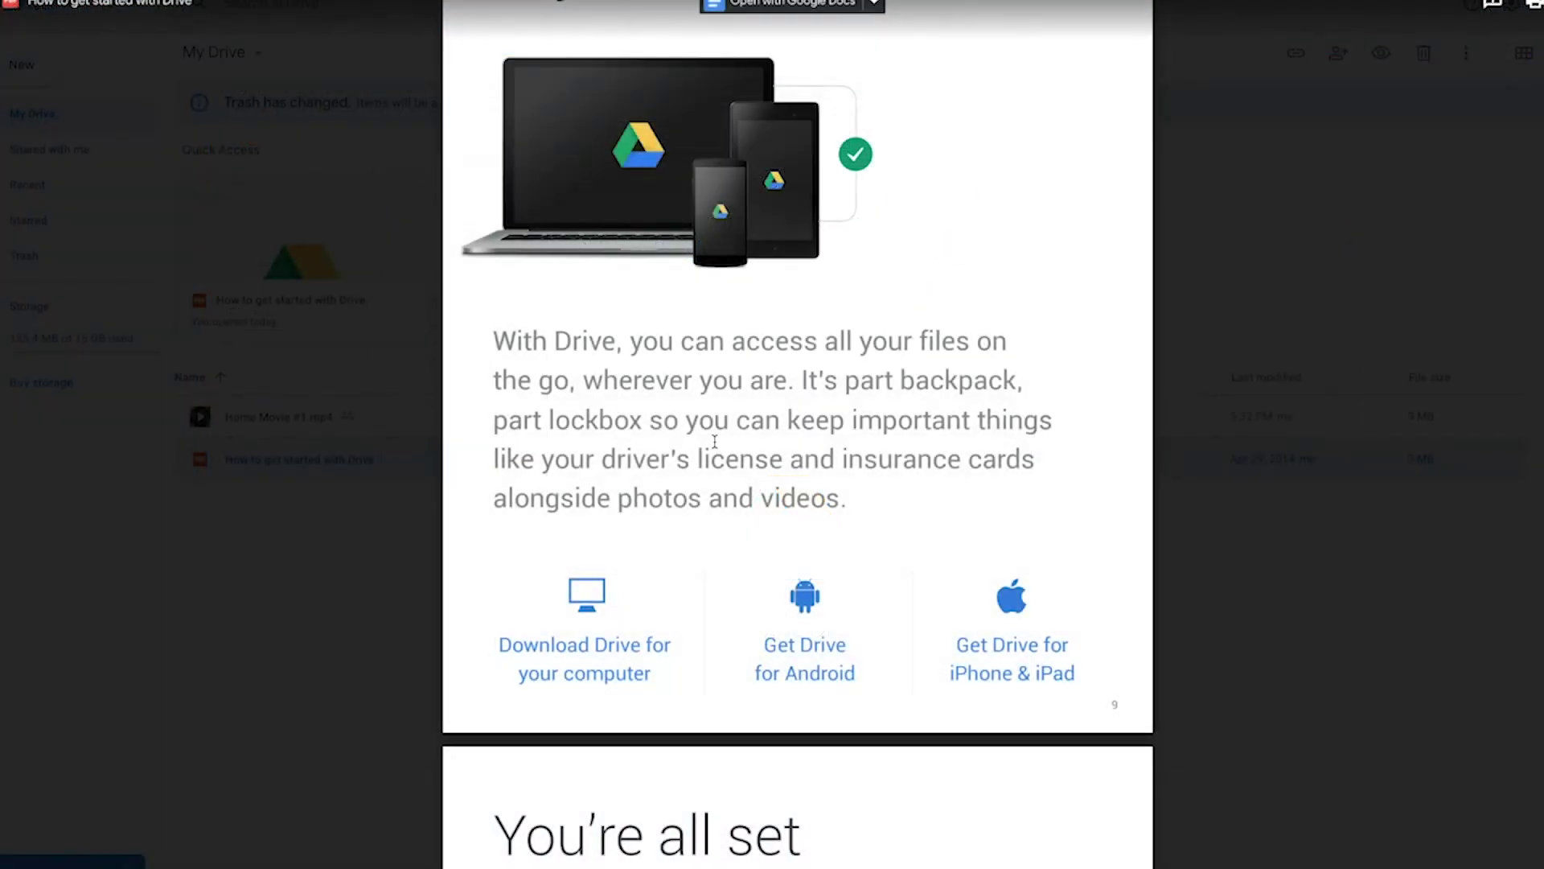
scroll(714, 441, "up", 2)
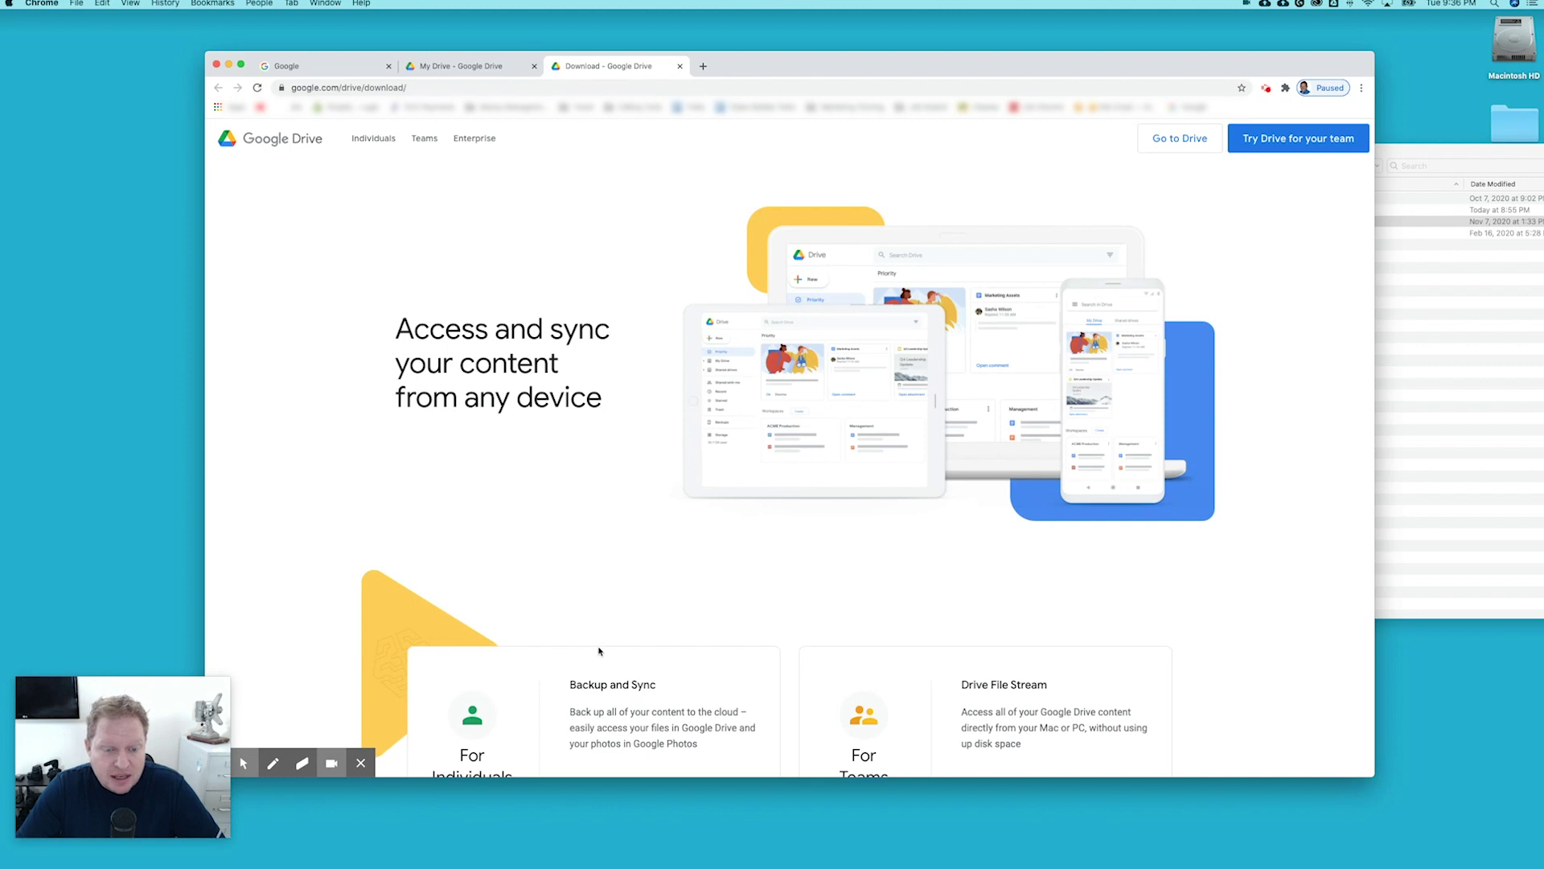
Download the Backup and Sync installer, accepting the terms and saving it to Downloads.
scroll(612, 659, "down", 3)
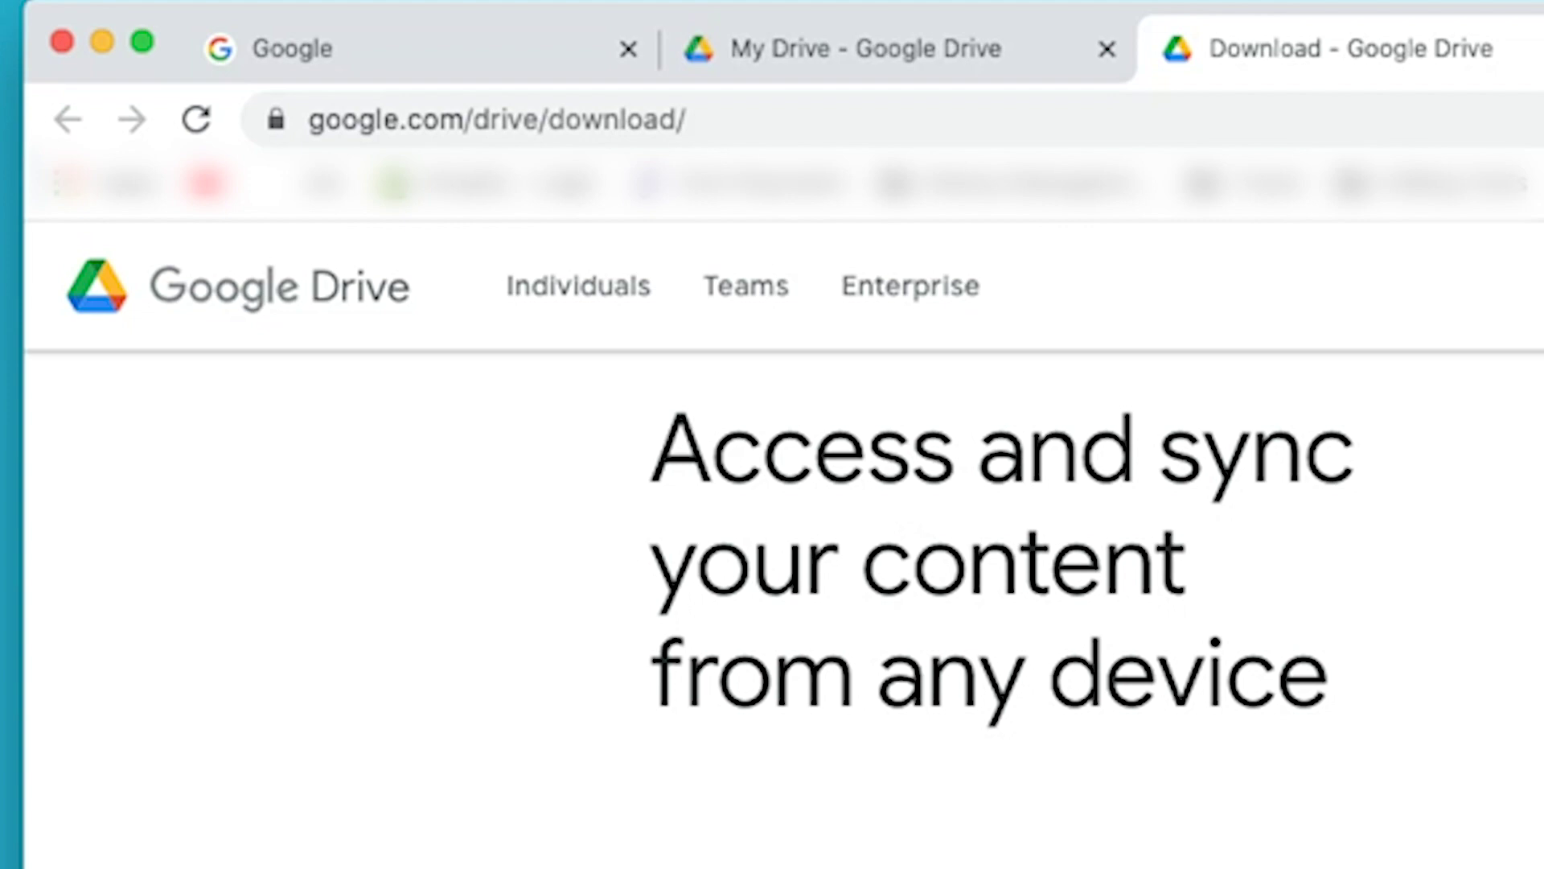
scroll(990, 522, "down", 3)
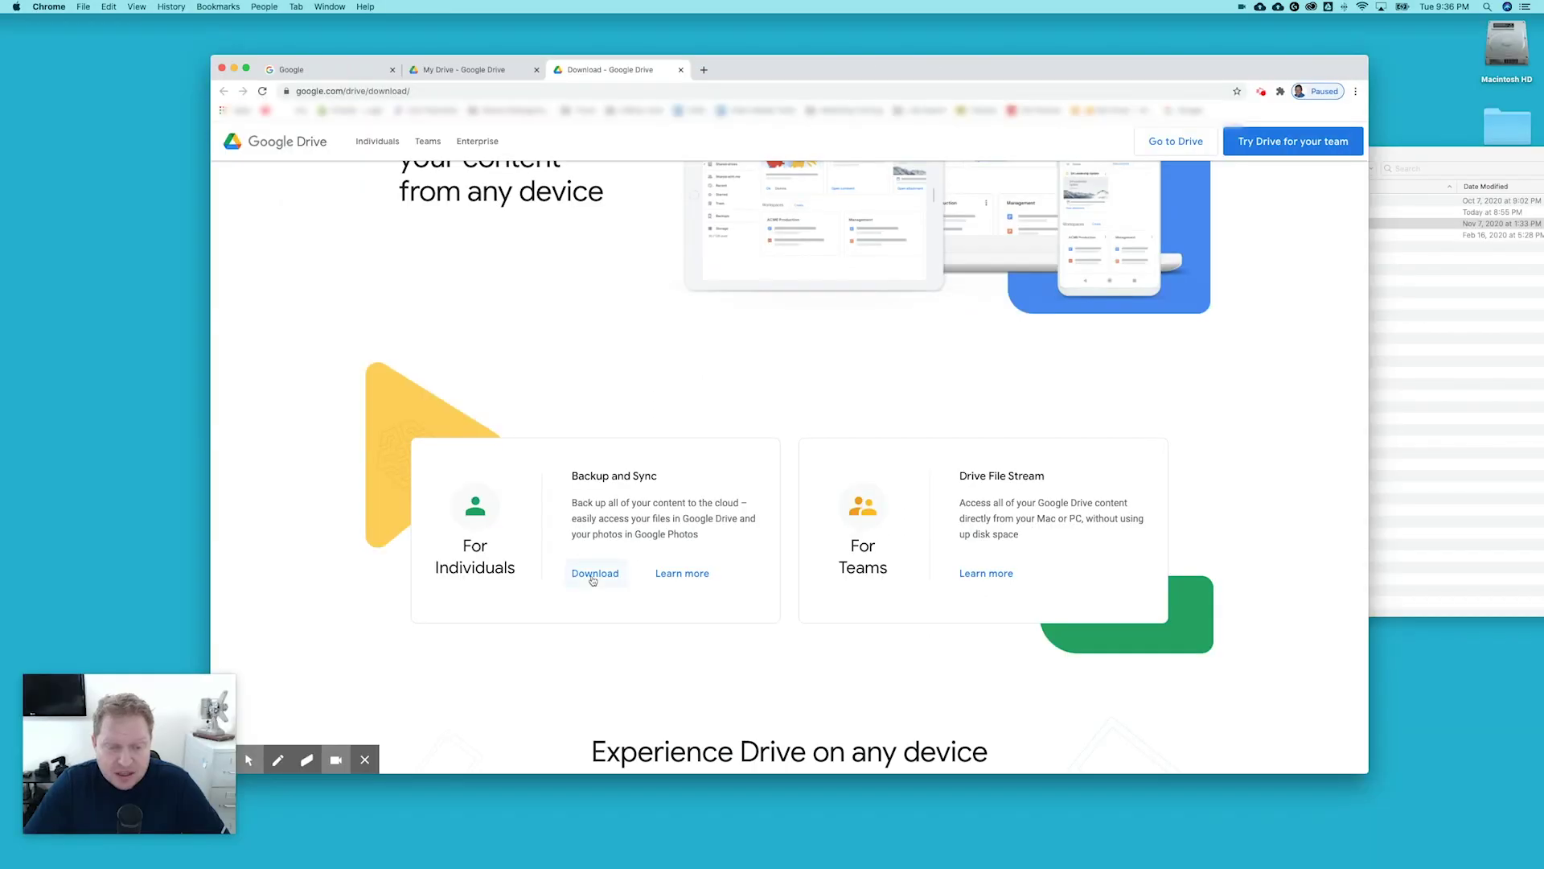
left_click(594, 576)
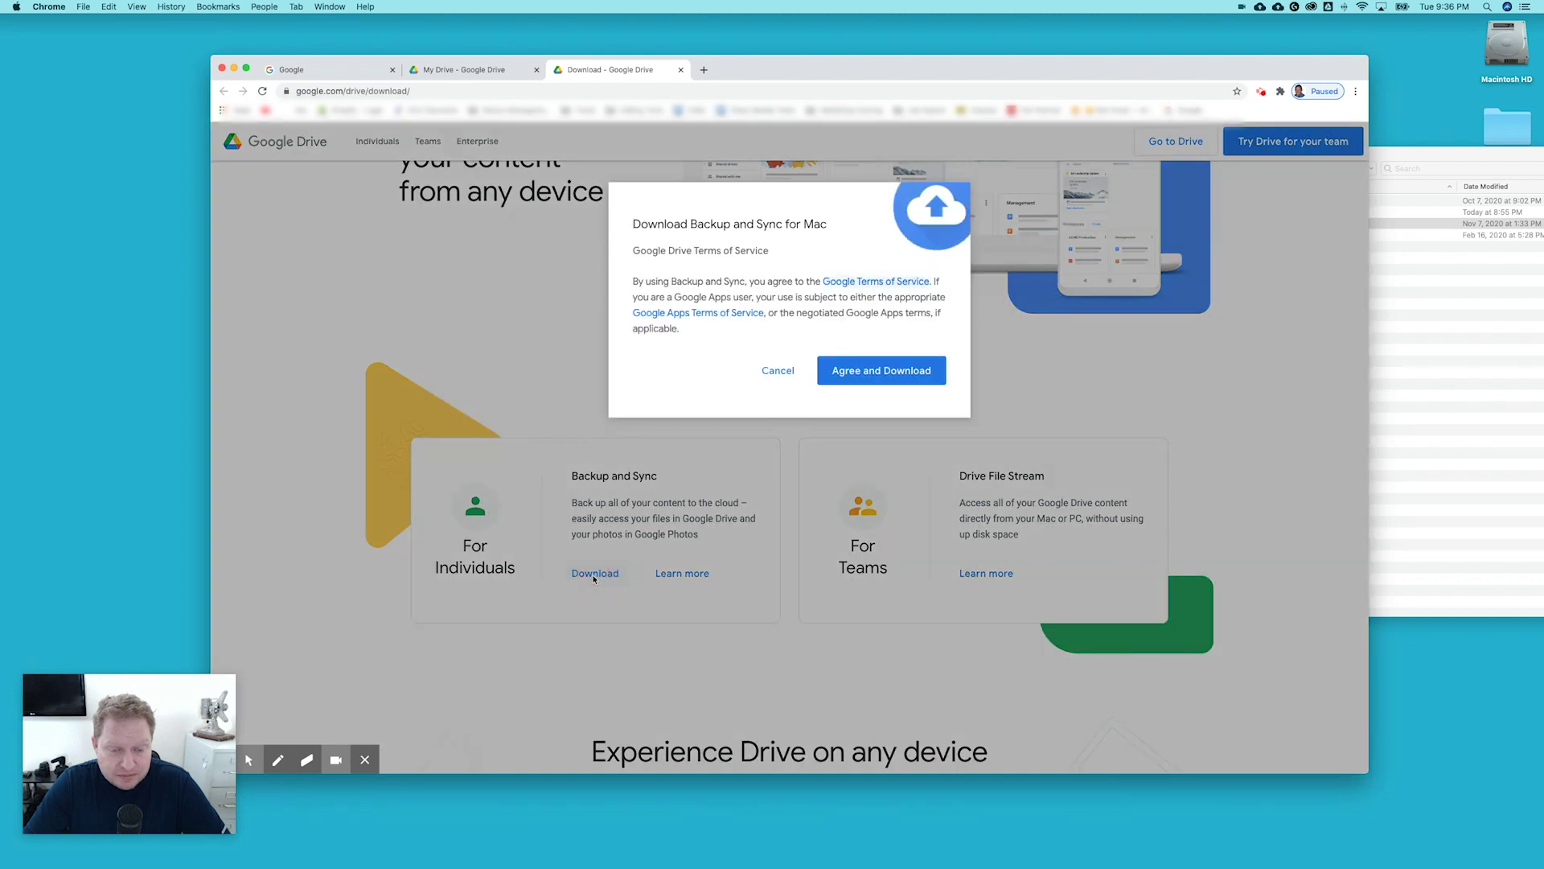
left_click(915, 369)
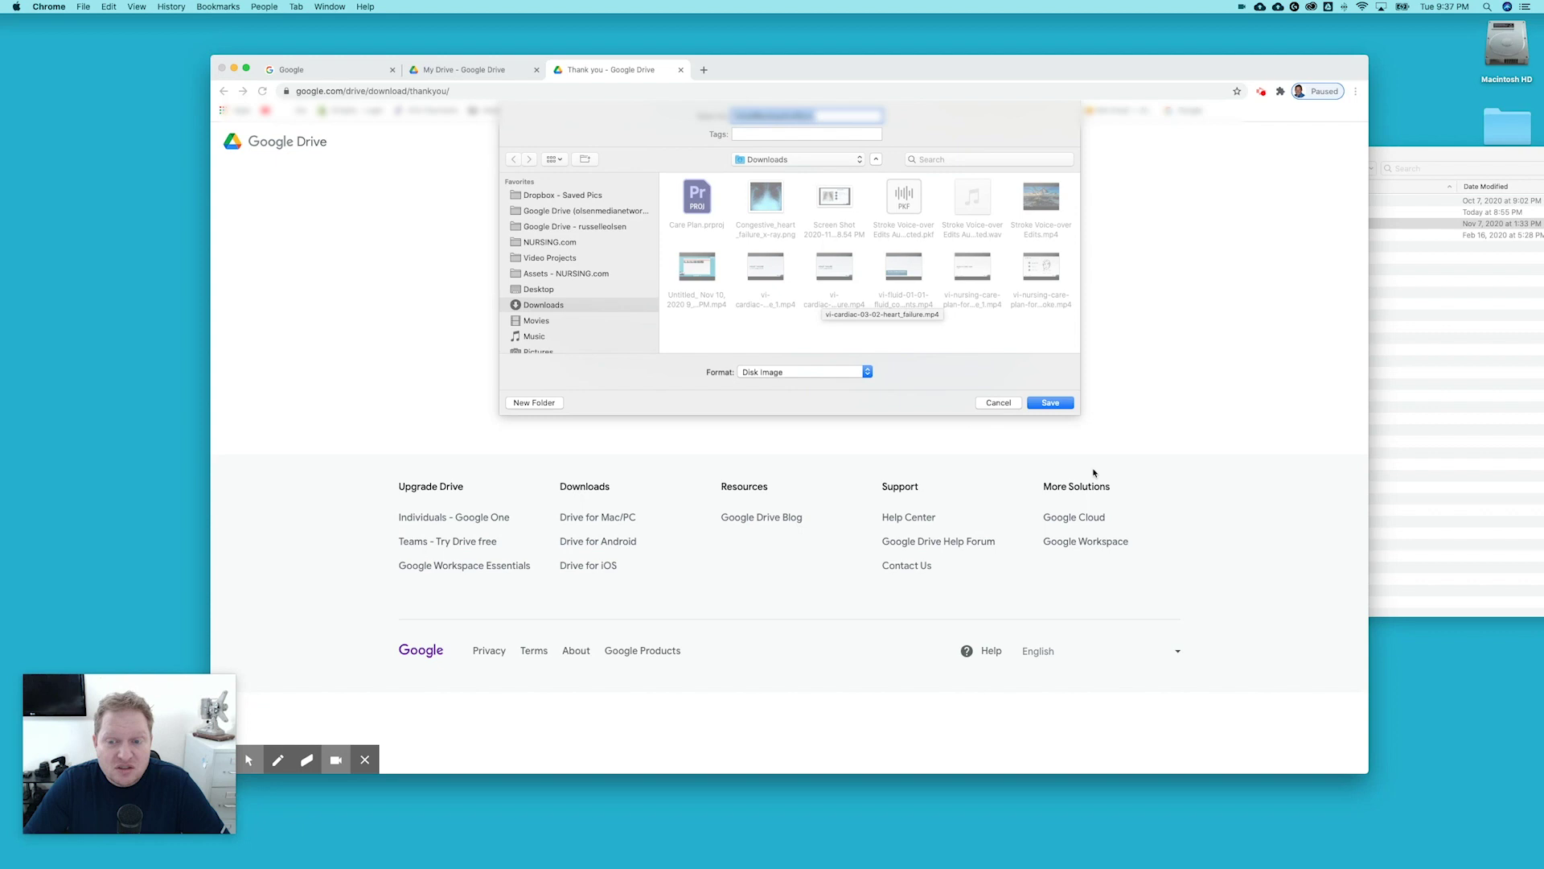
left_click(998, 402)
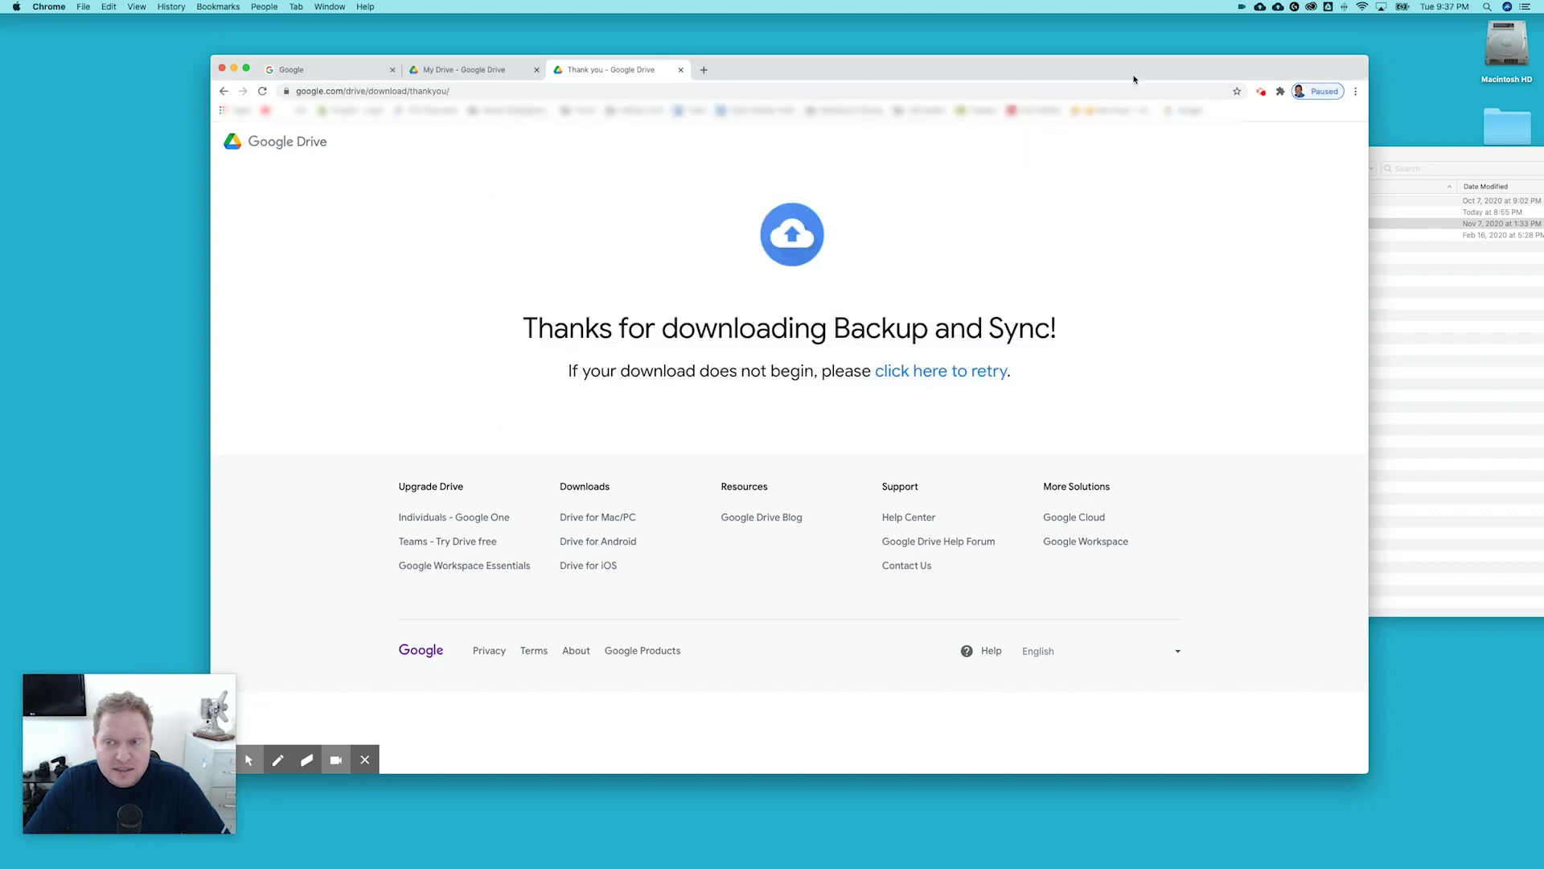
Open the synced Google Drive folder in Finder from the Backup and Sync menu-bar panel.
left_click_drag(1134, 77, 1126, 81)
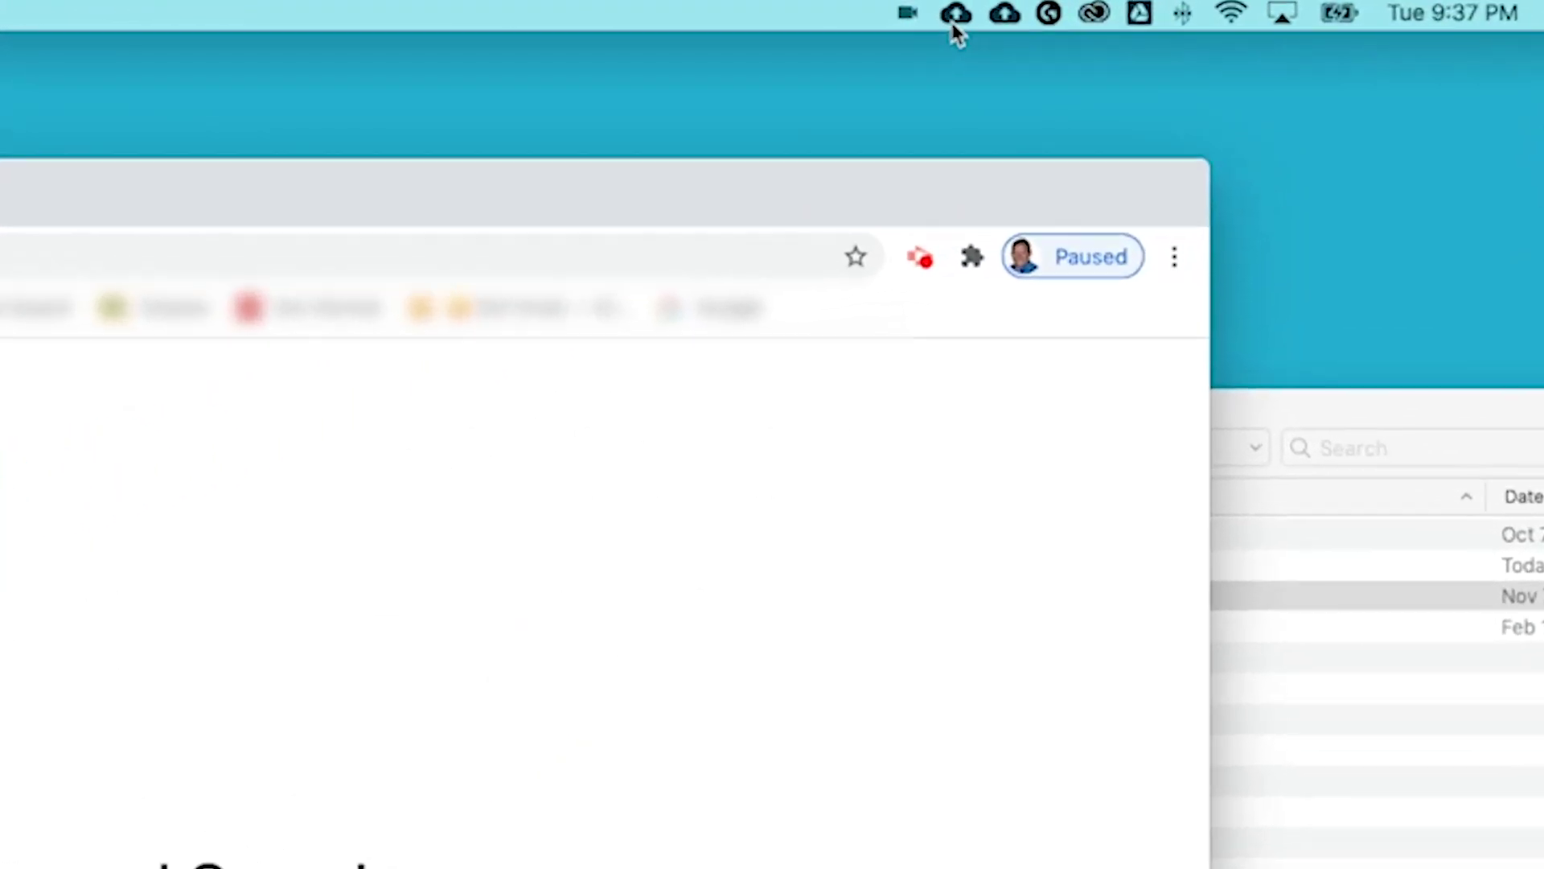
mouse_move(956, 34)
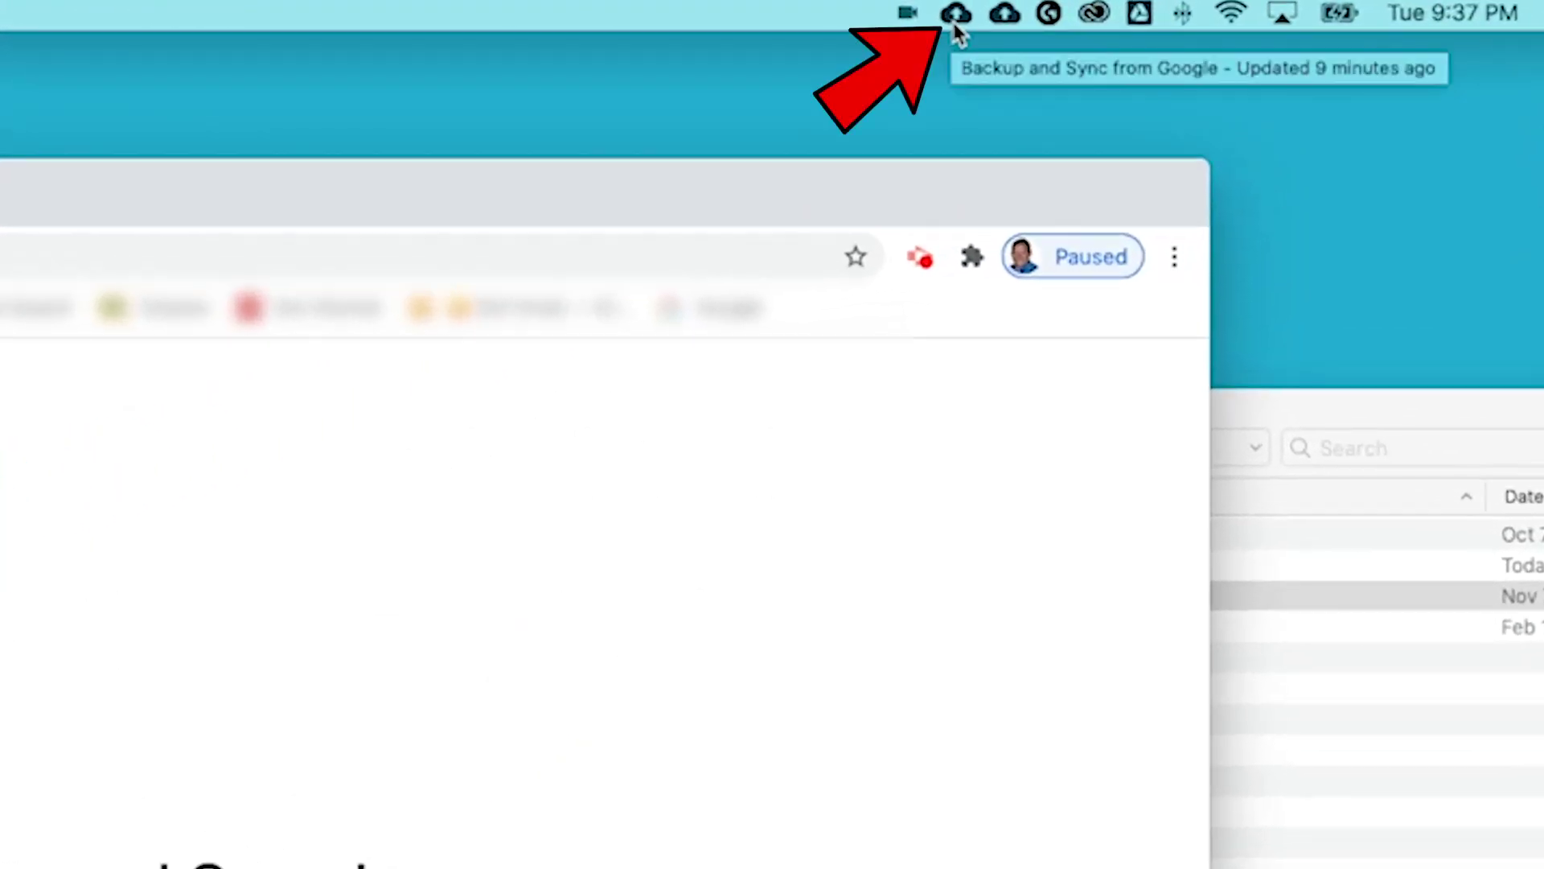
left_click(956, 13)
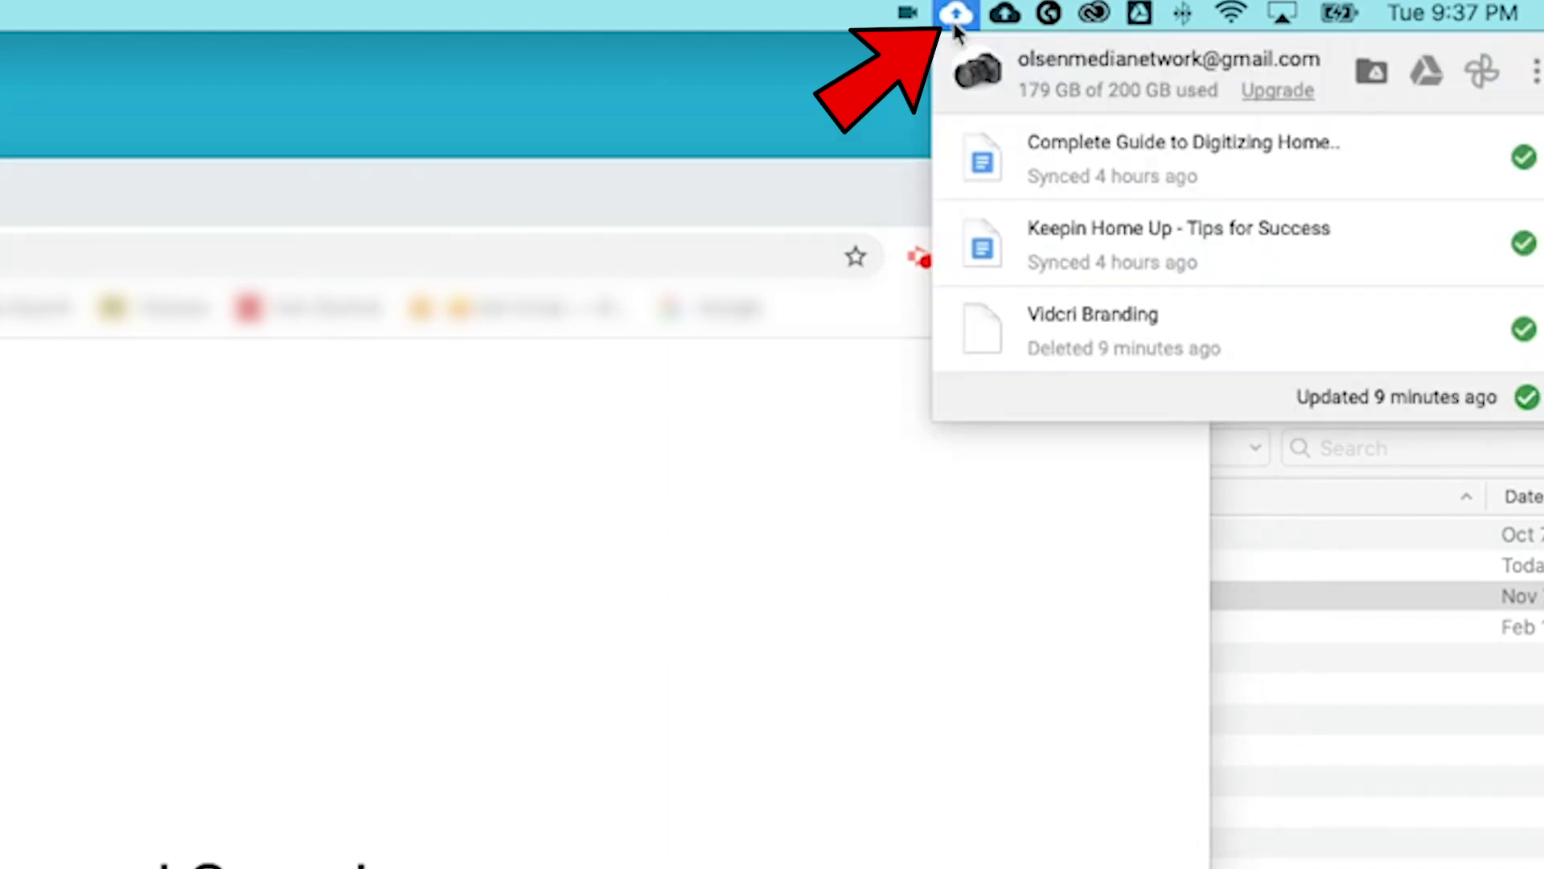
left_click(1370, 70)
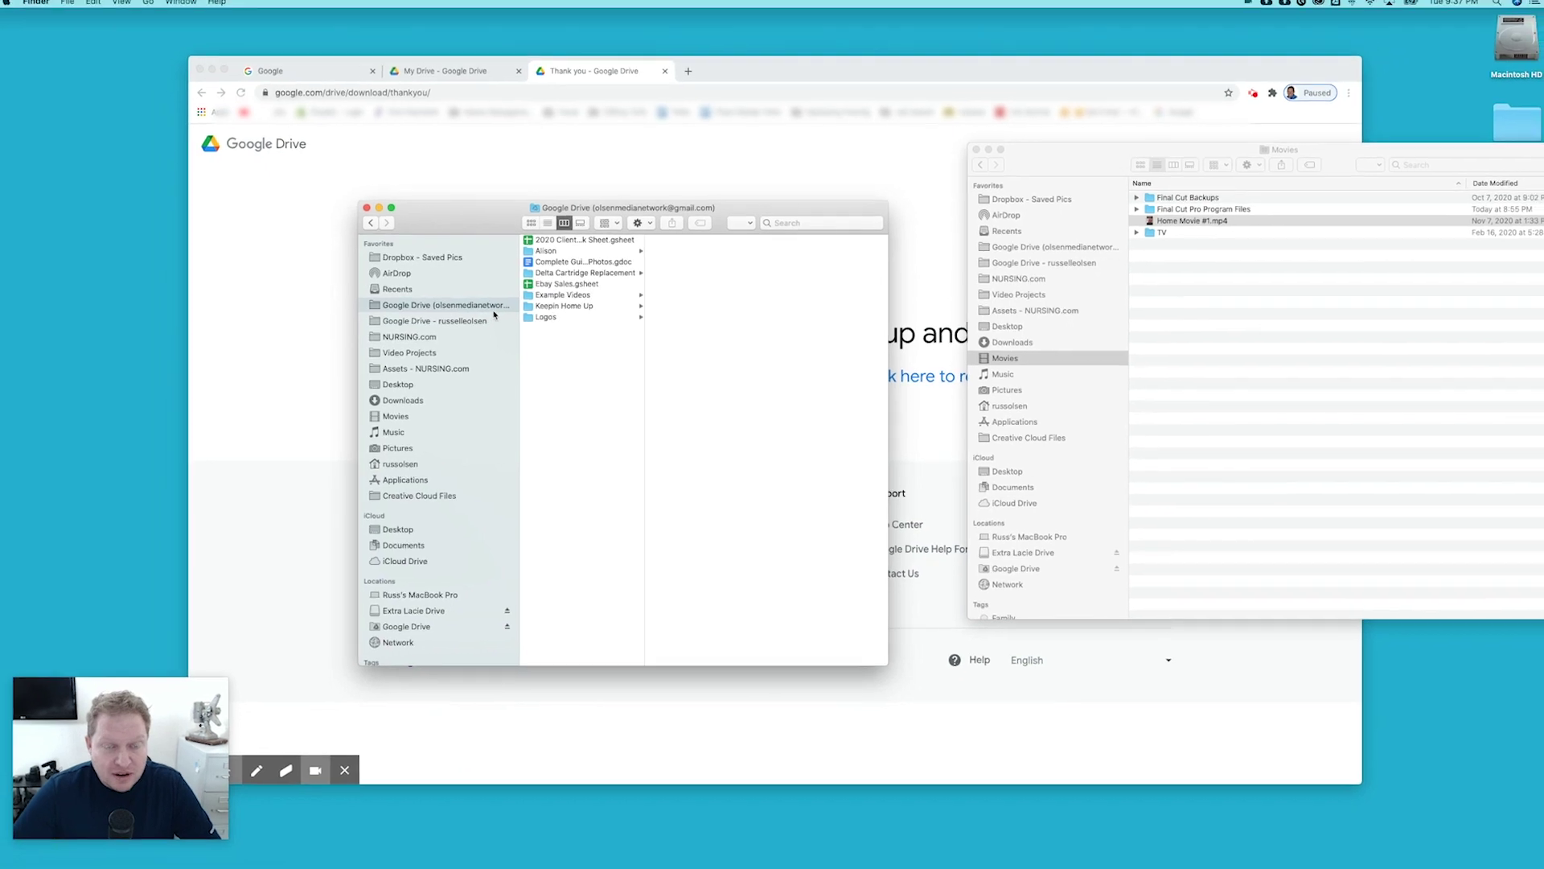
Close the Movies window and choose Add New Account from Backup and Sync's settings menu.
left_click(973, 154)
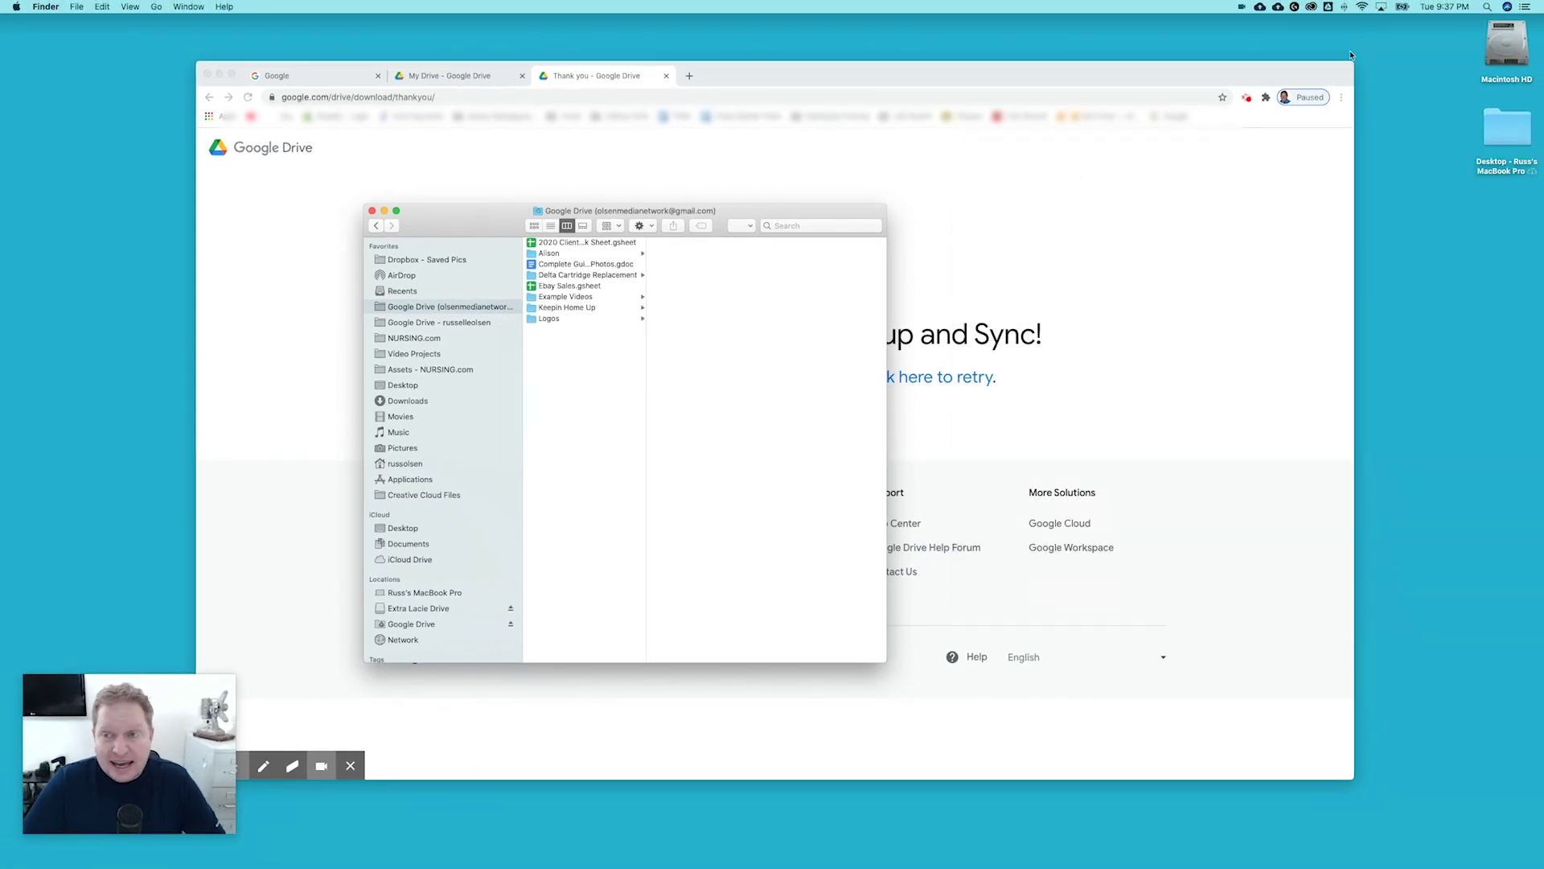
left_click(1261, 7)
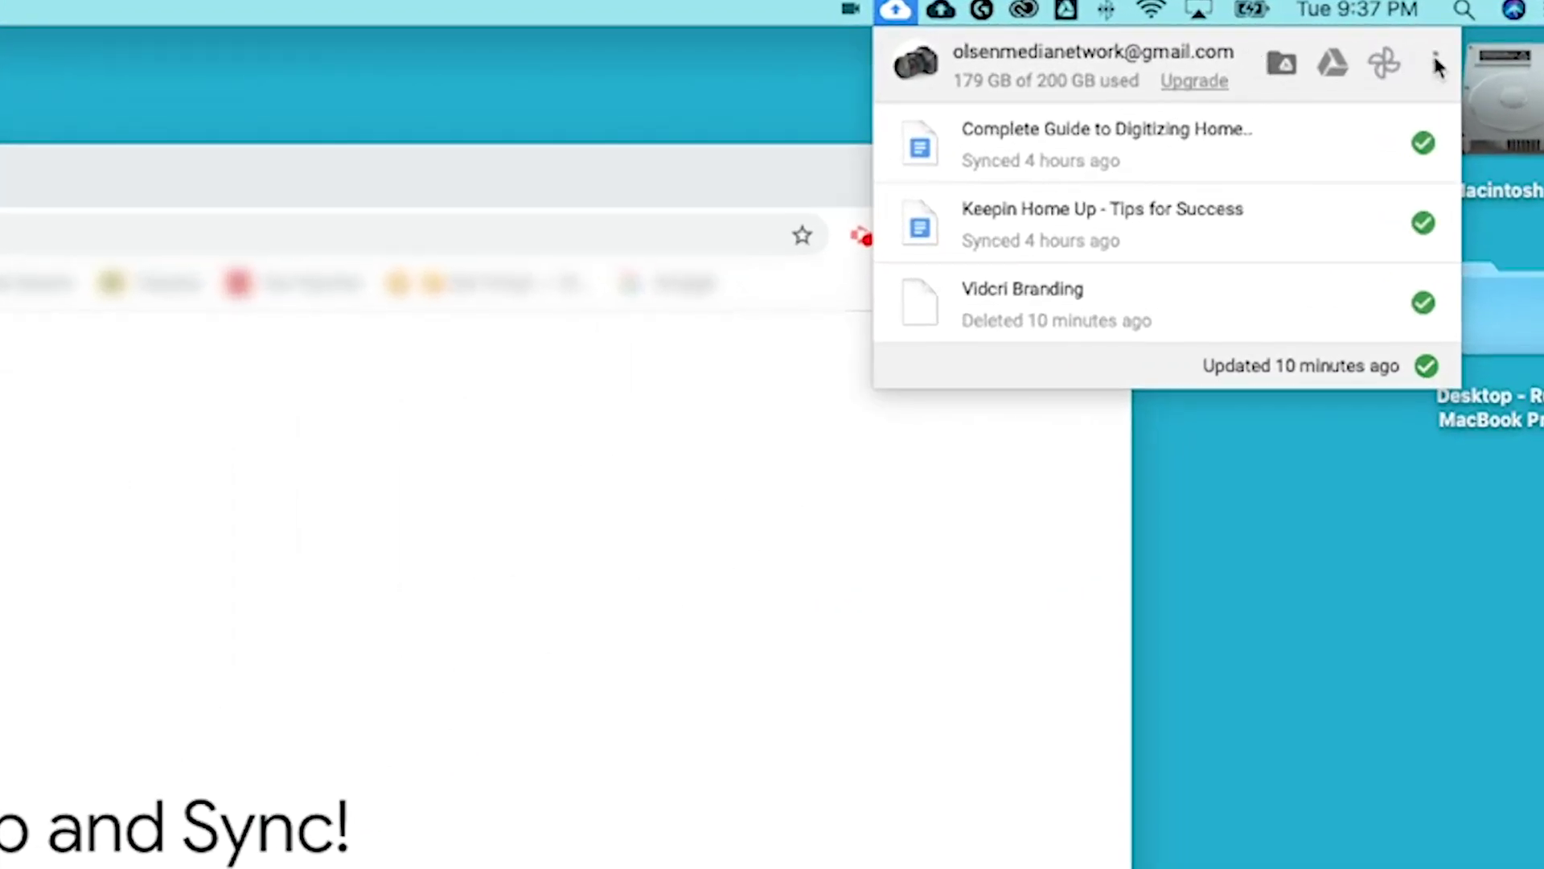
left_click(1436, 61)
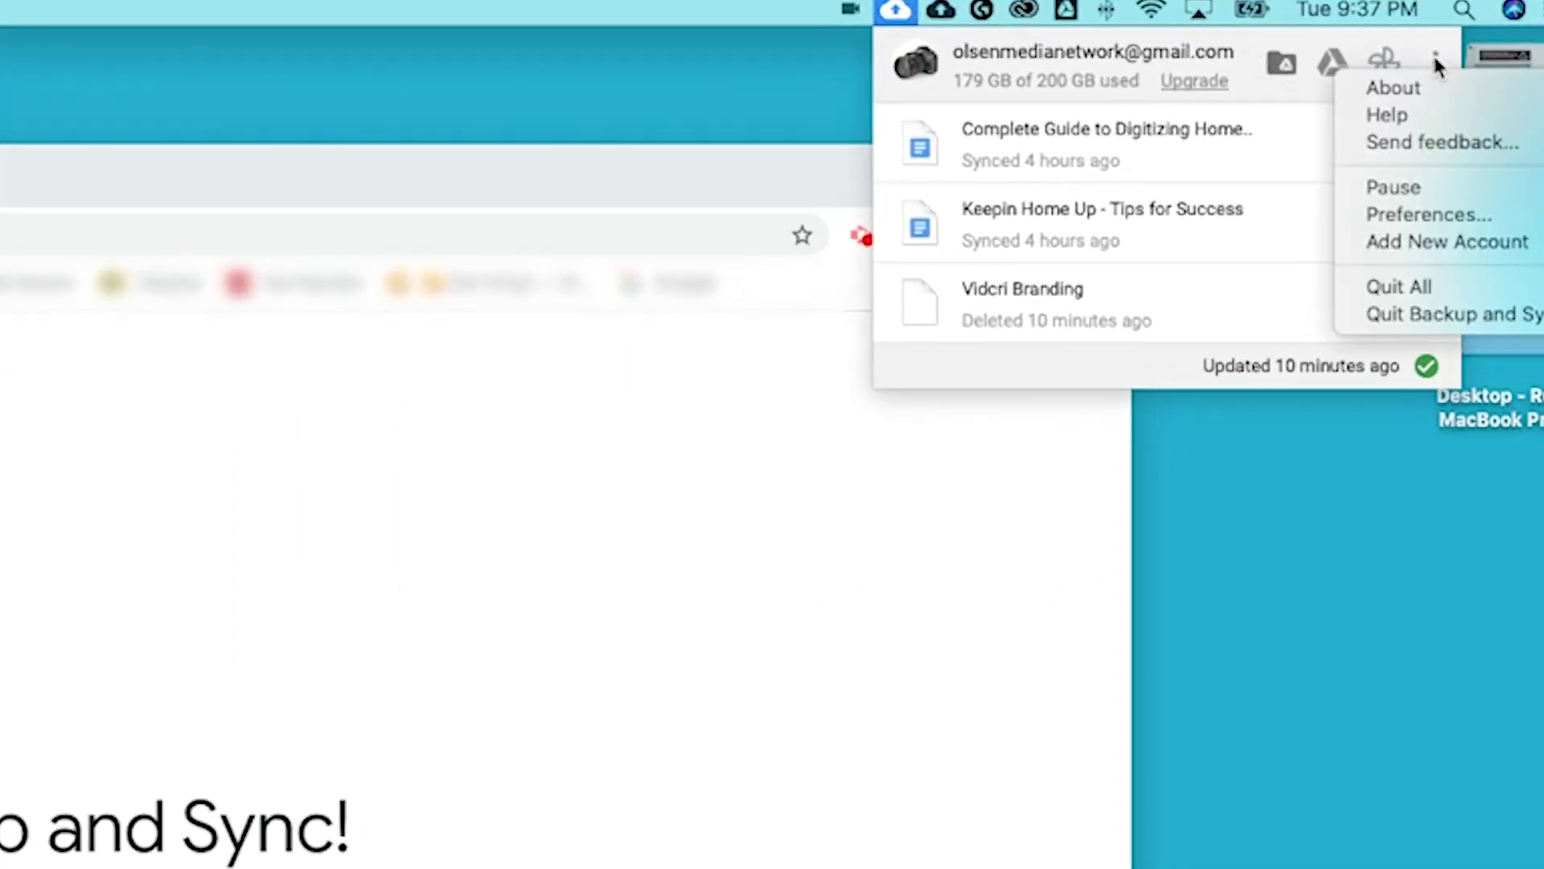
left_click(1425, 242)
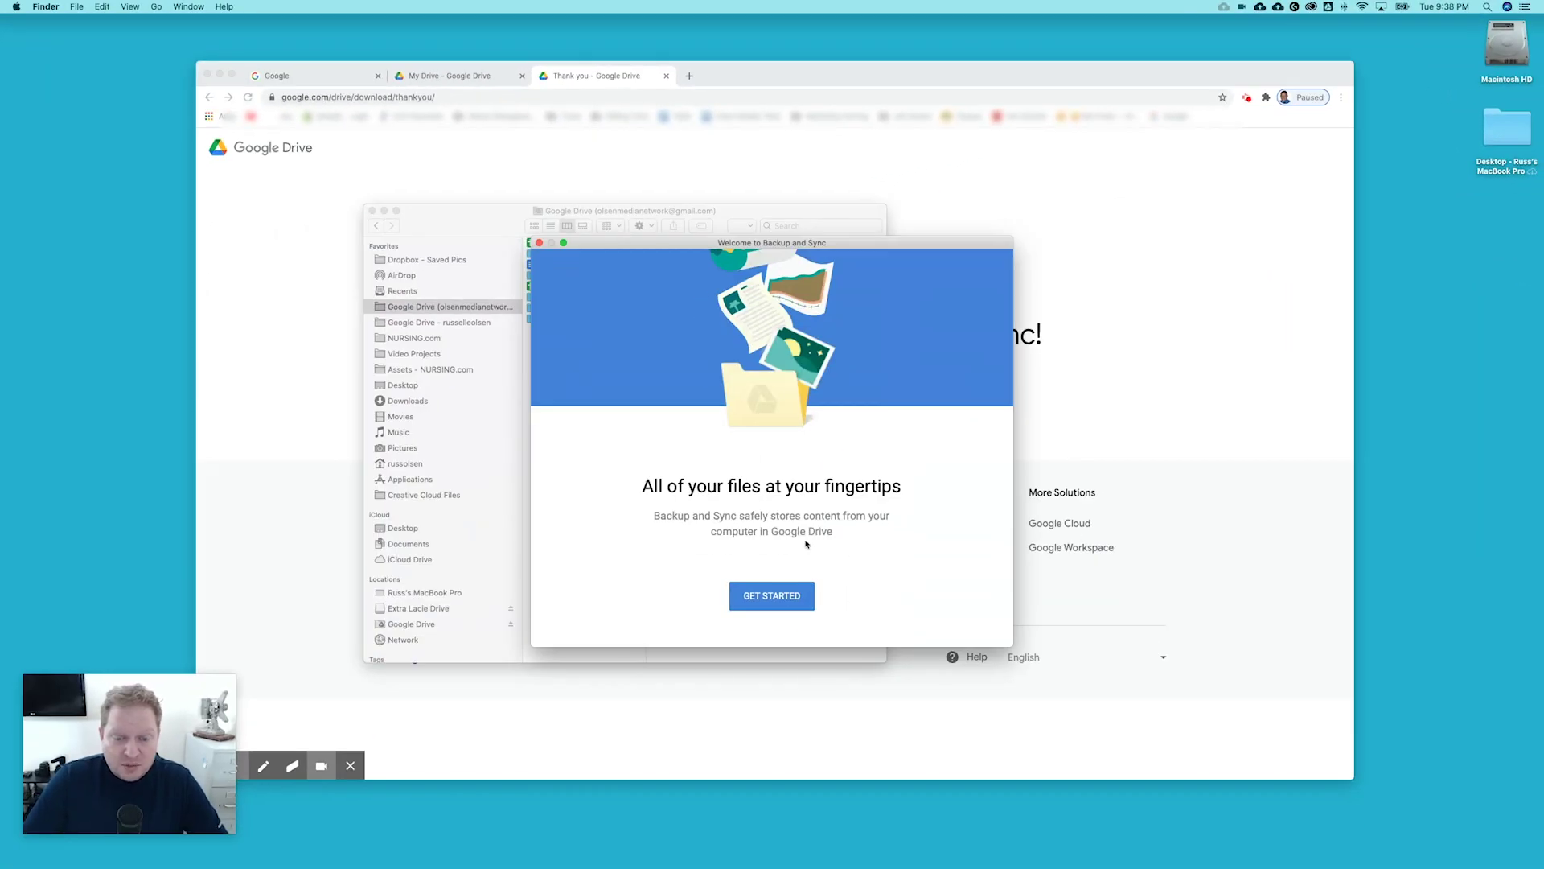
Begin setup and sign in with the new Google account's e-mail address, fixing a typo.
left_click(771, 599)
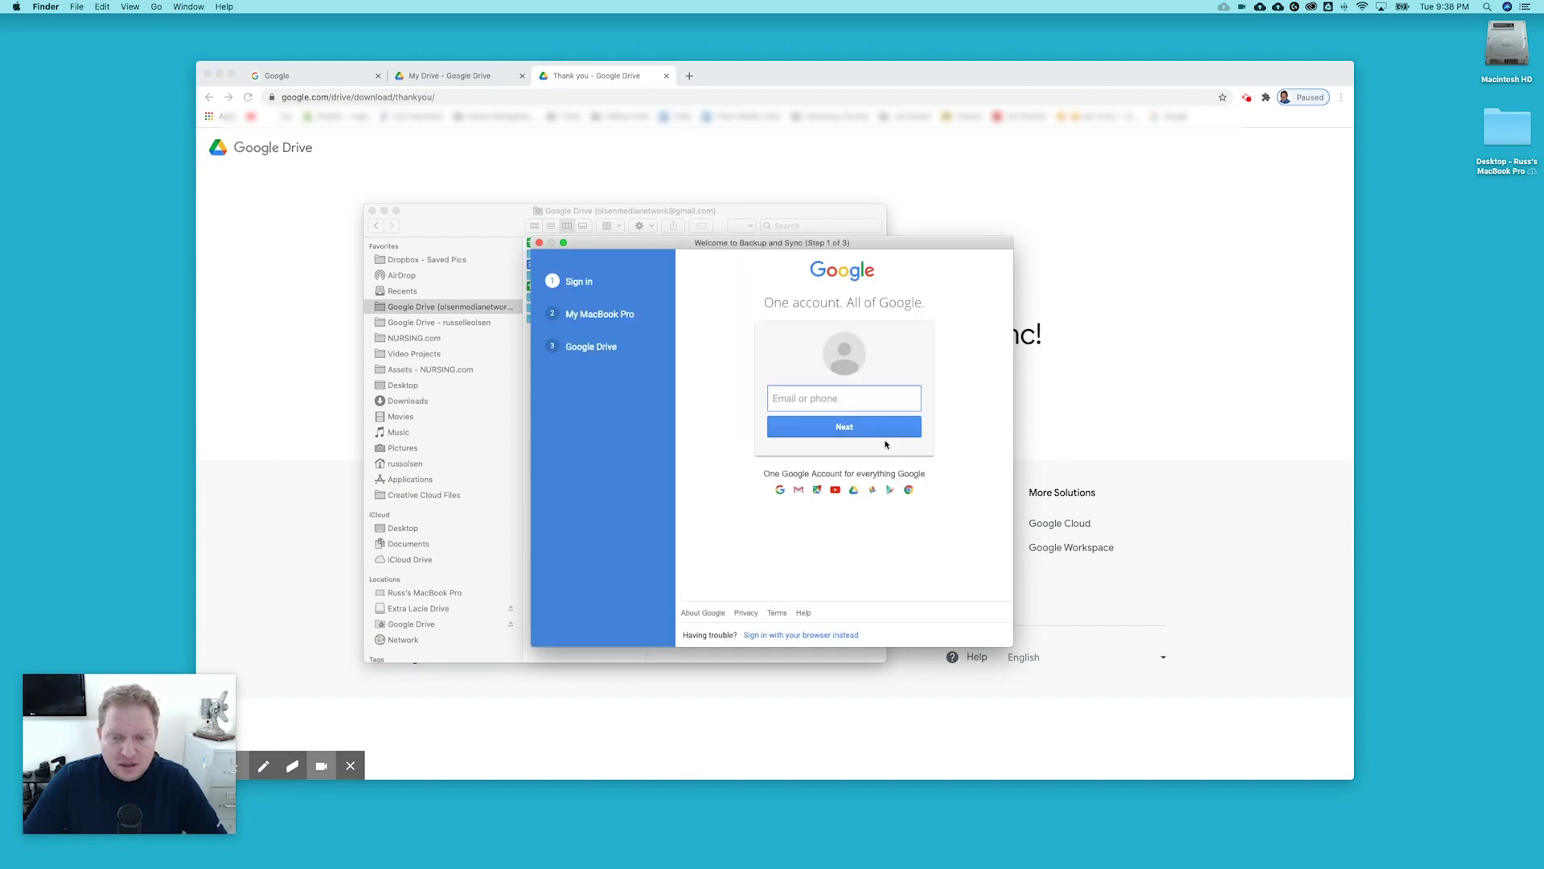
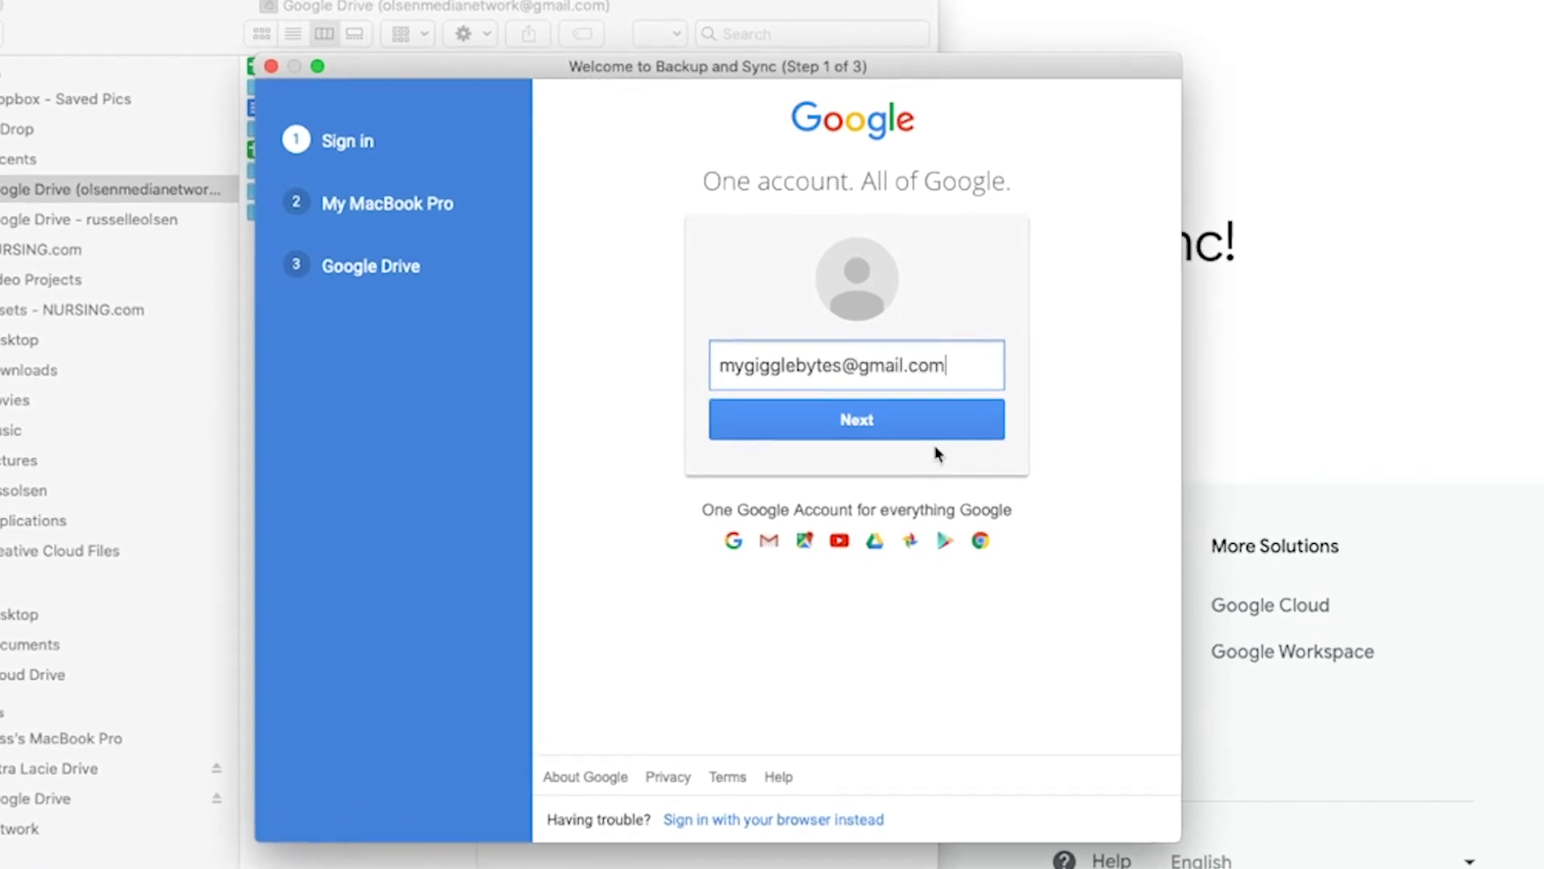
key("Return")
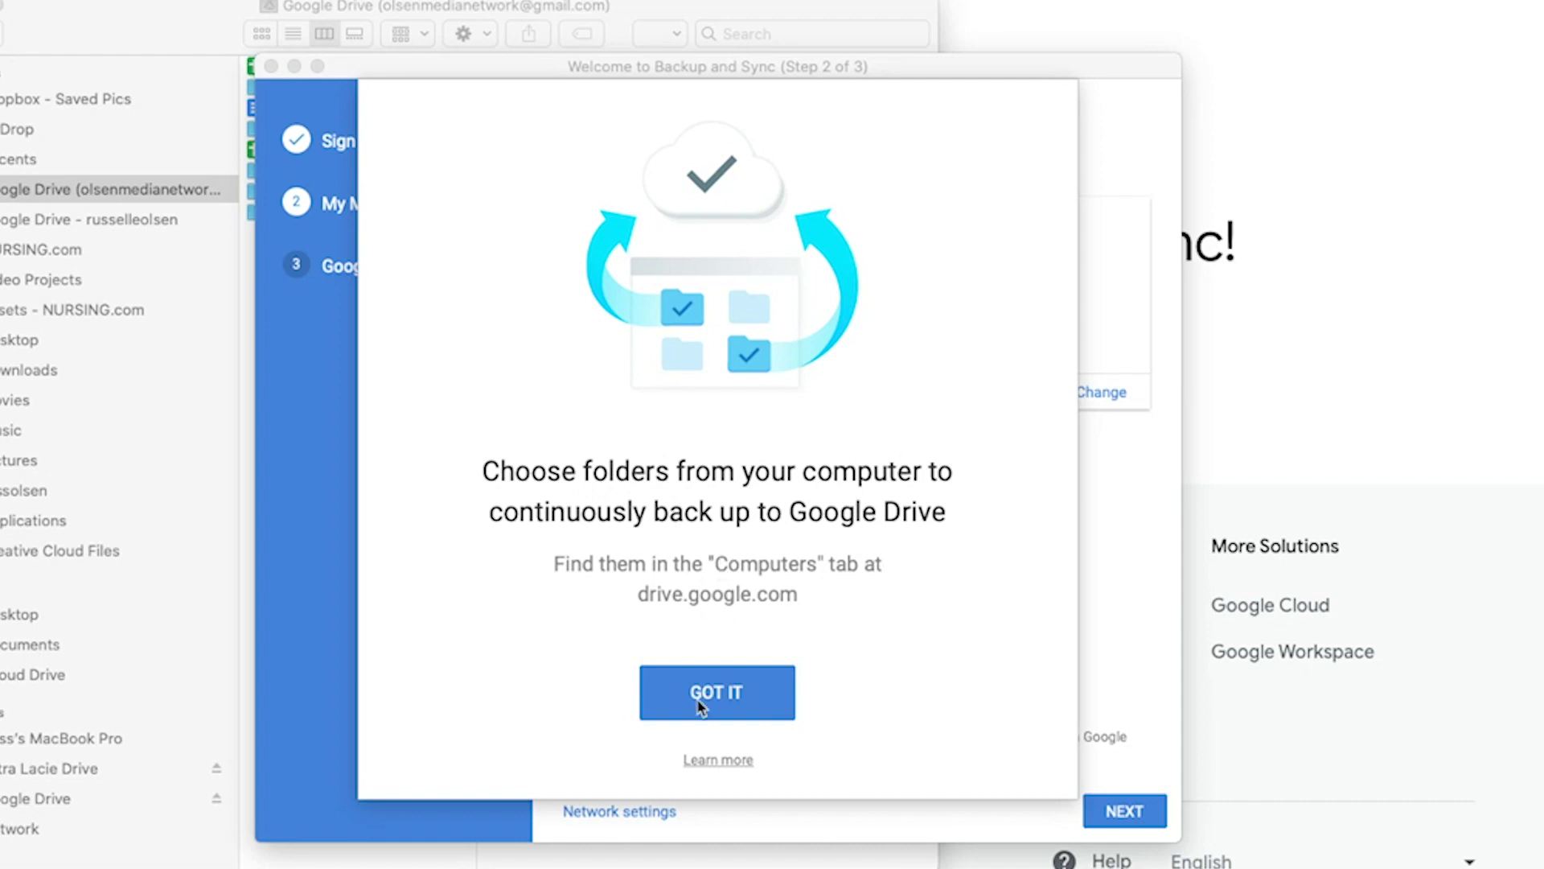
Uncheck Desktop, Documents and Pictures so no Mac folders are backed up, then continue.
left_click(726, 702)
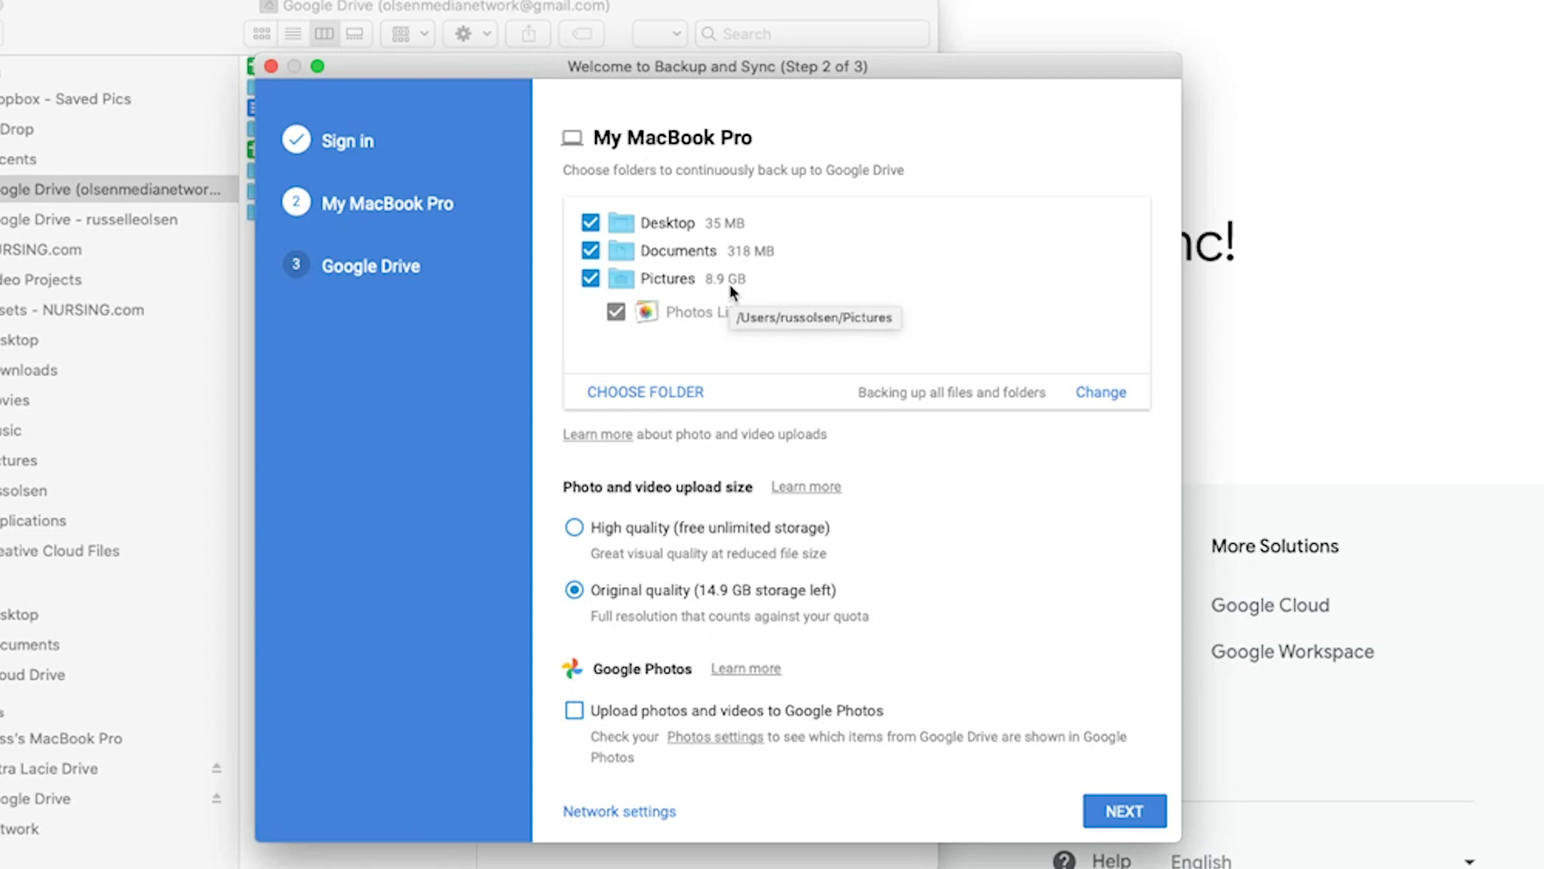
left_click(591, 223)
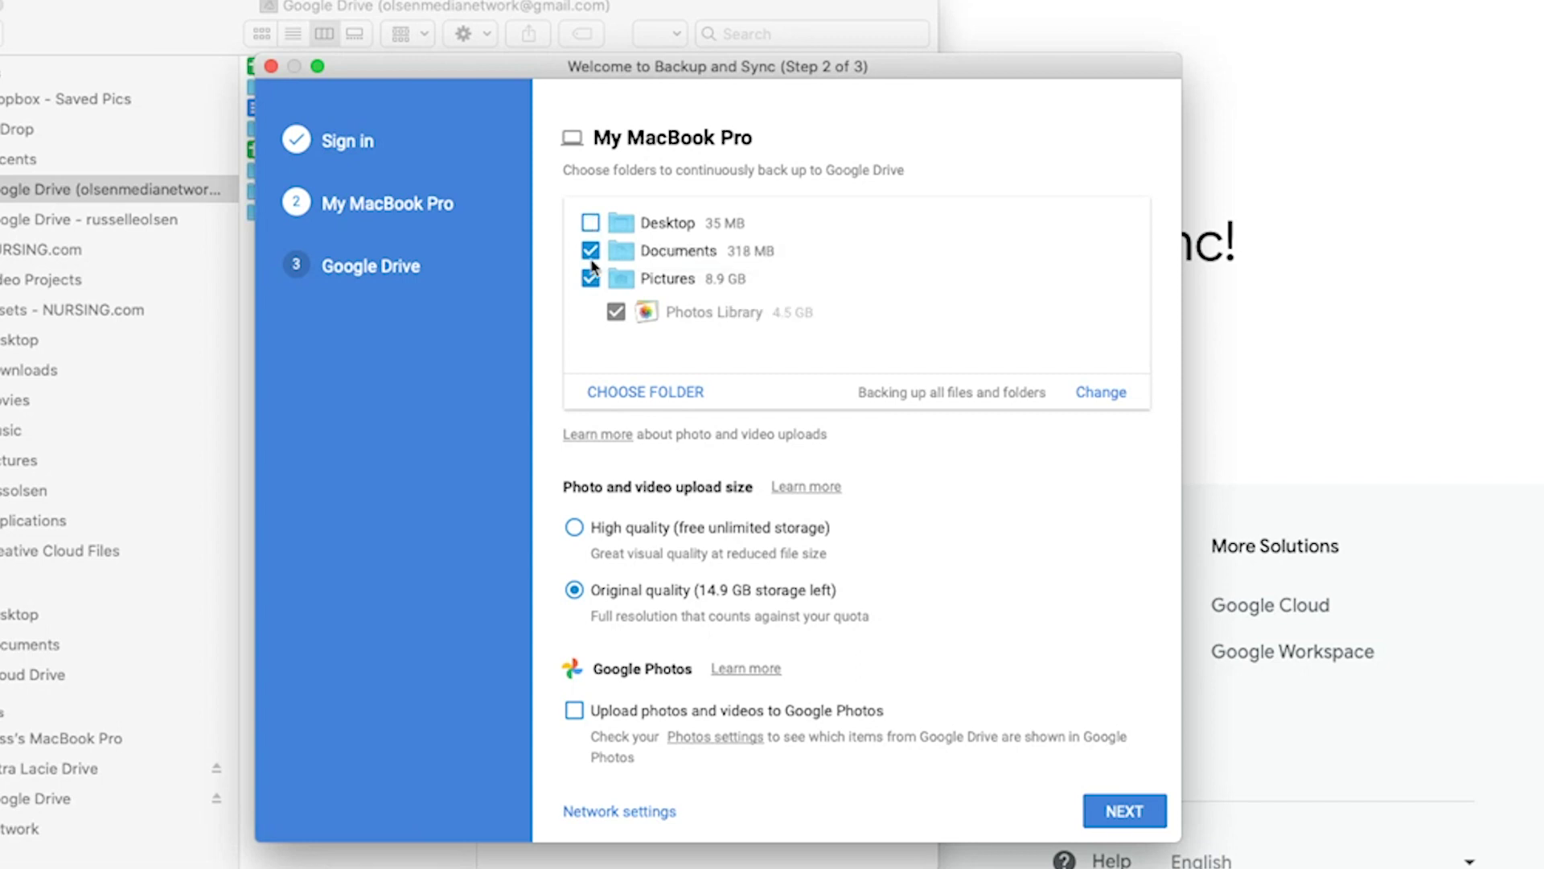
left_click(590, 250)
left_click(589, 281)
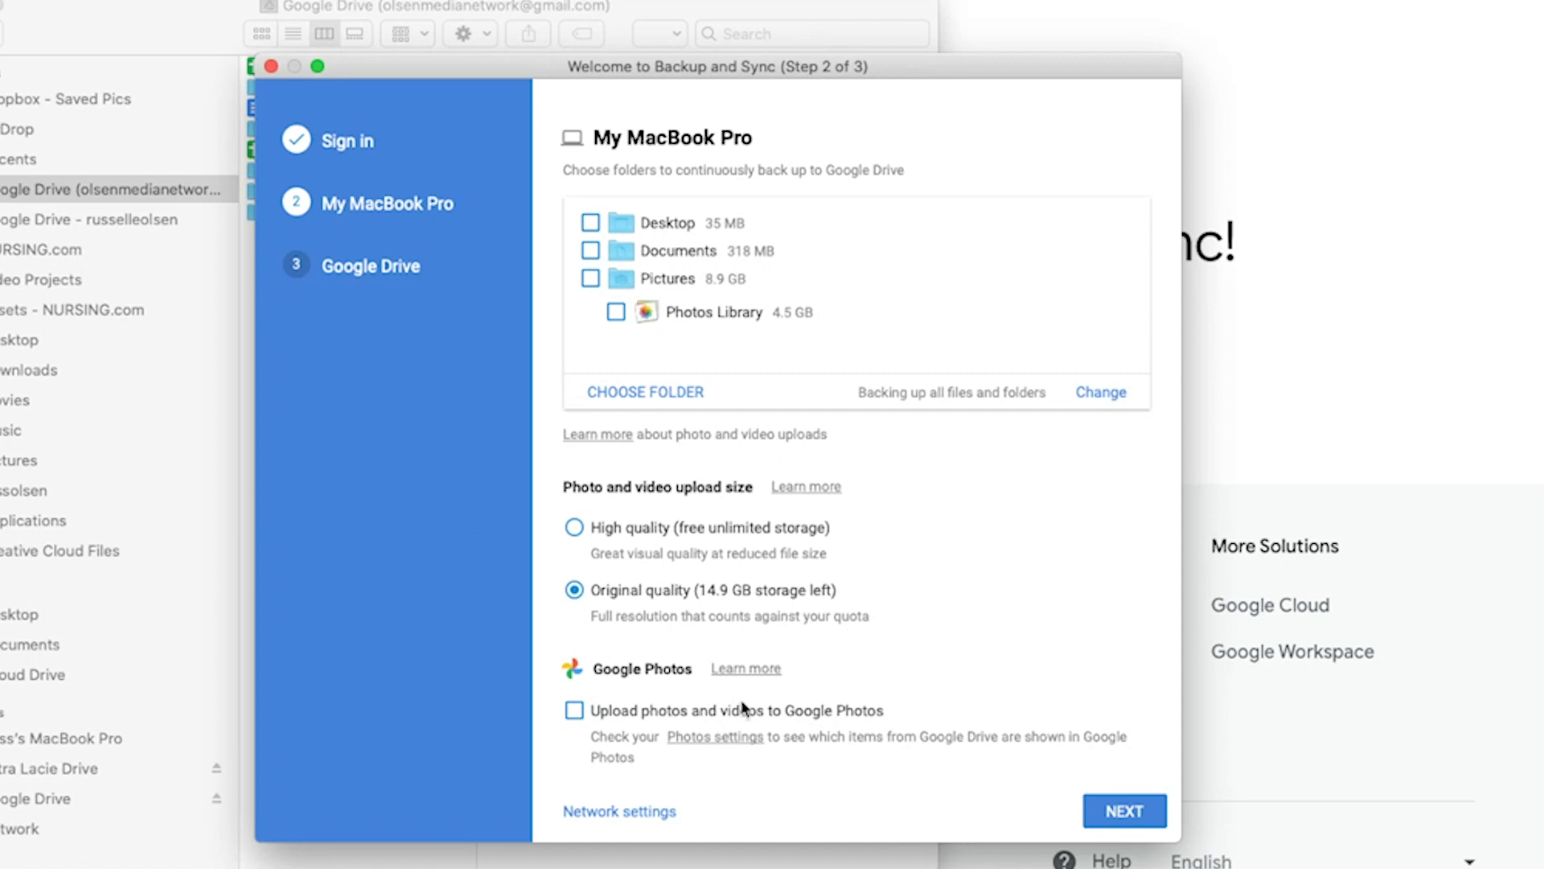
left_click(1134, 816)
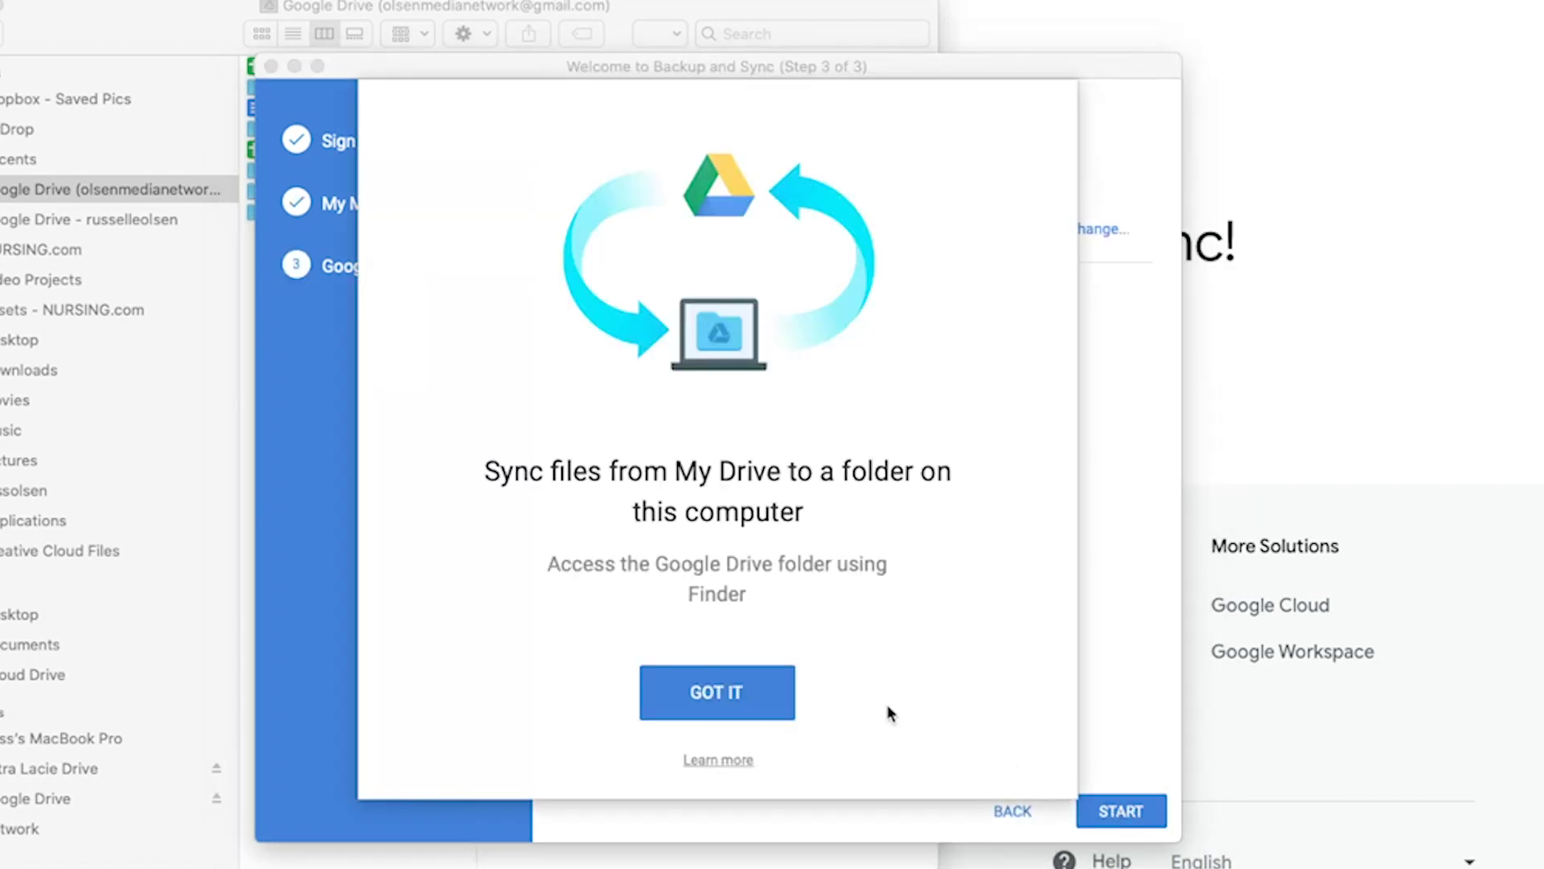
Choose Sync only these folders with Select all checked, then start syncing My Drive.
left_click(716, 693)
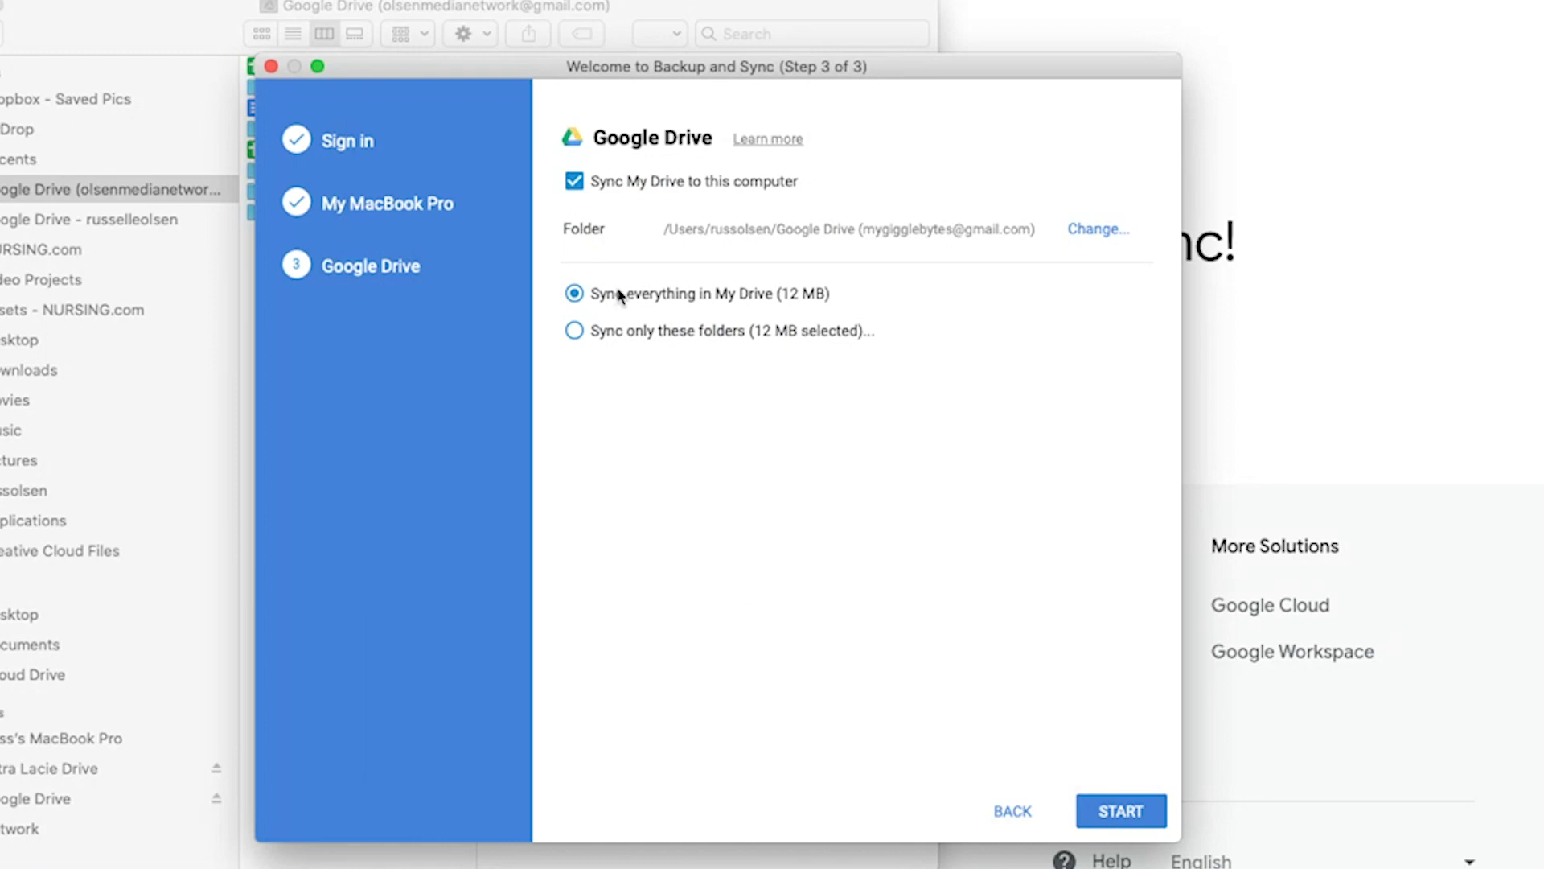
left_click(575, 329)
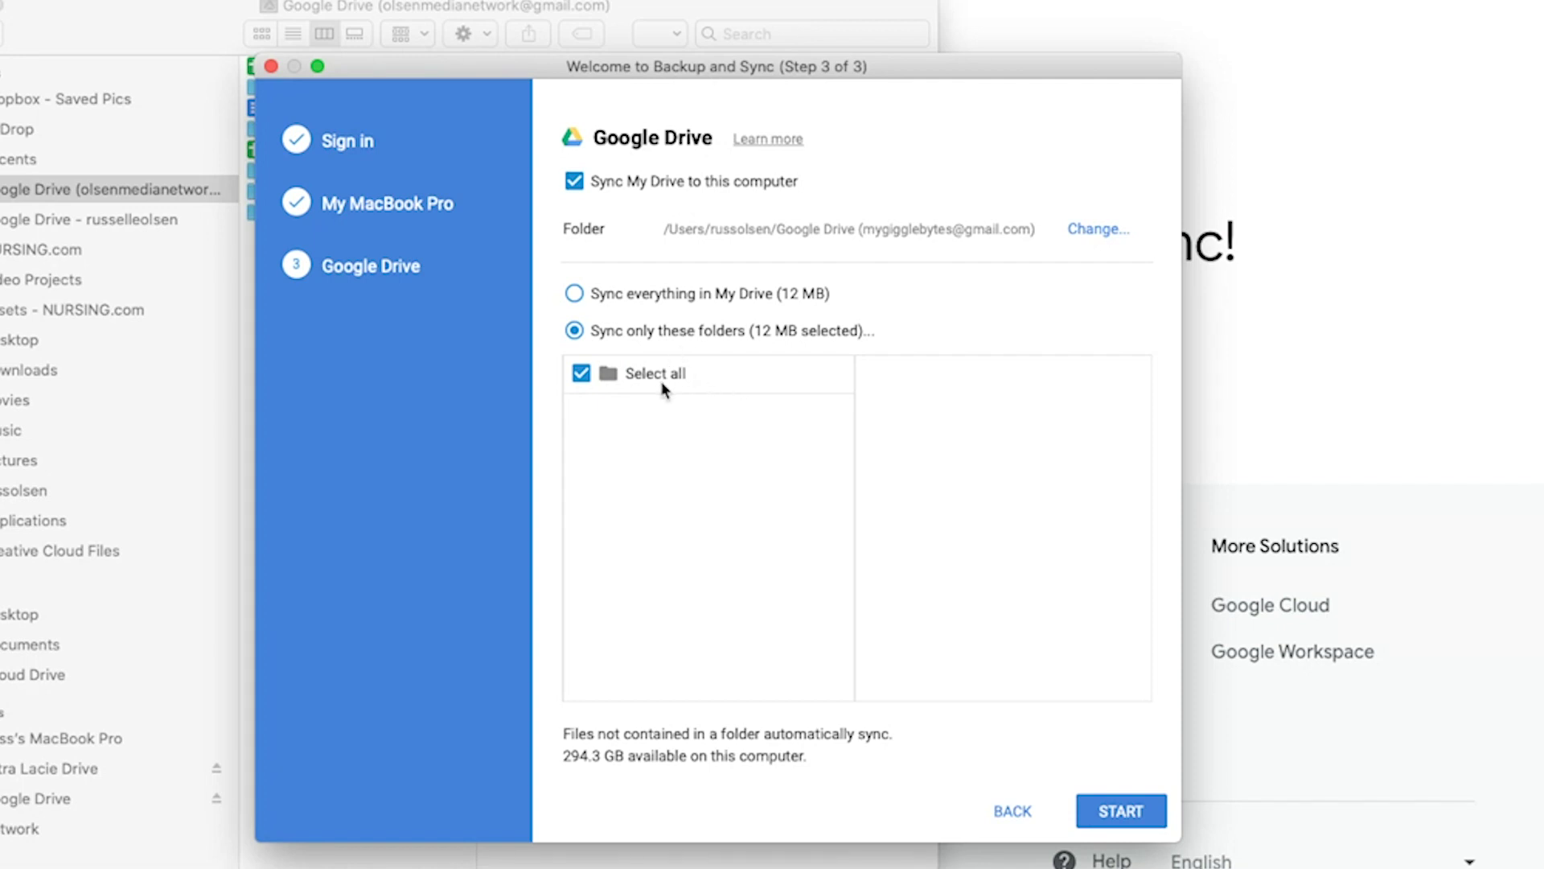
left_click(575, 294)
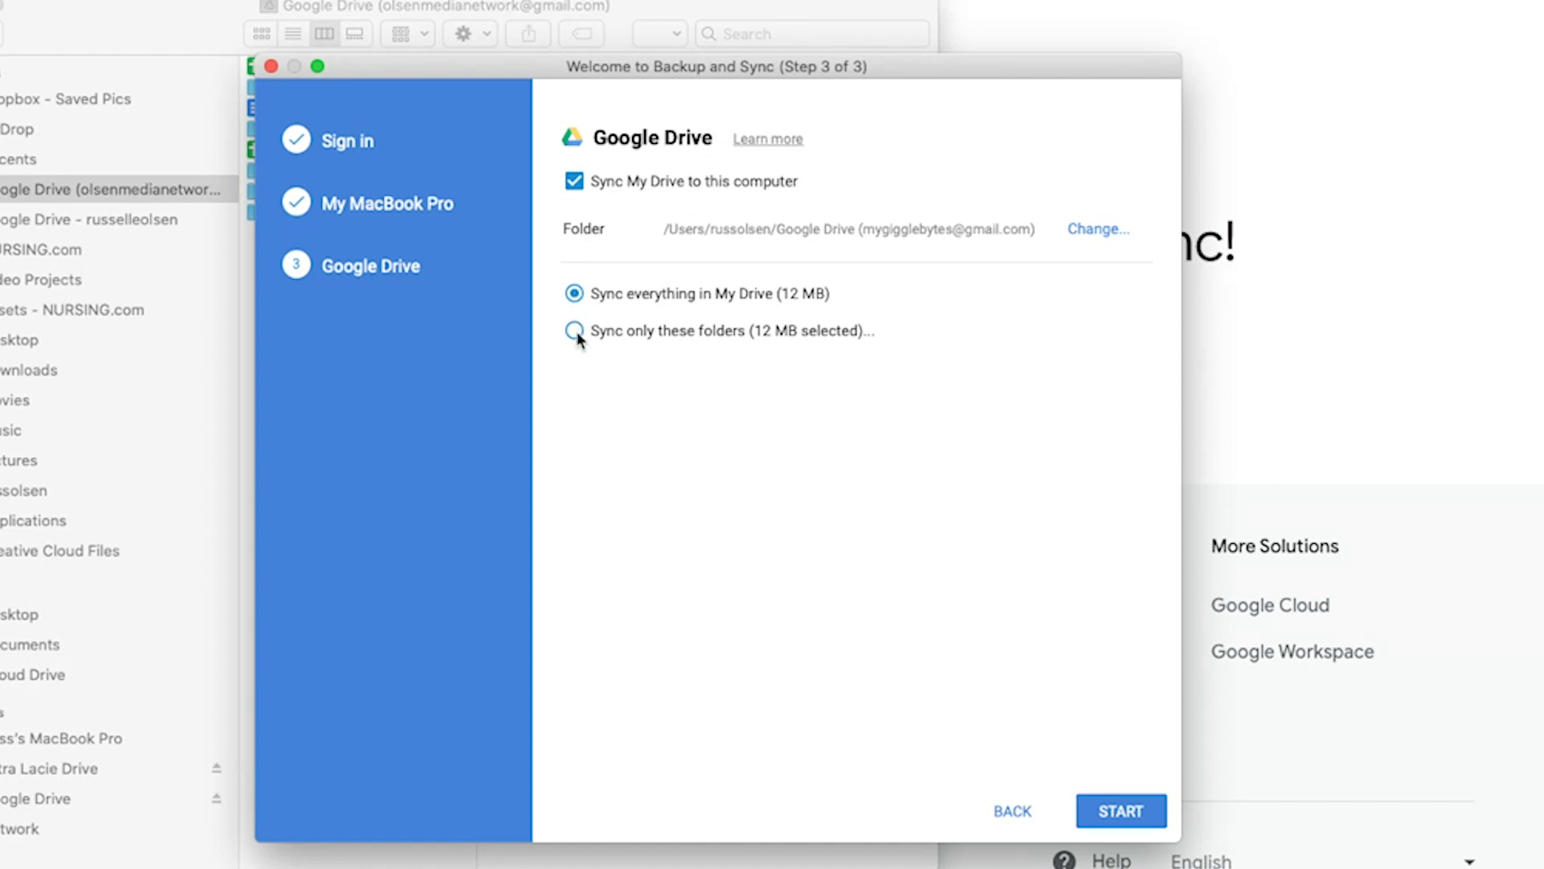
left_click(577, 333)
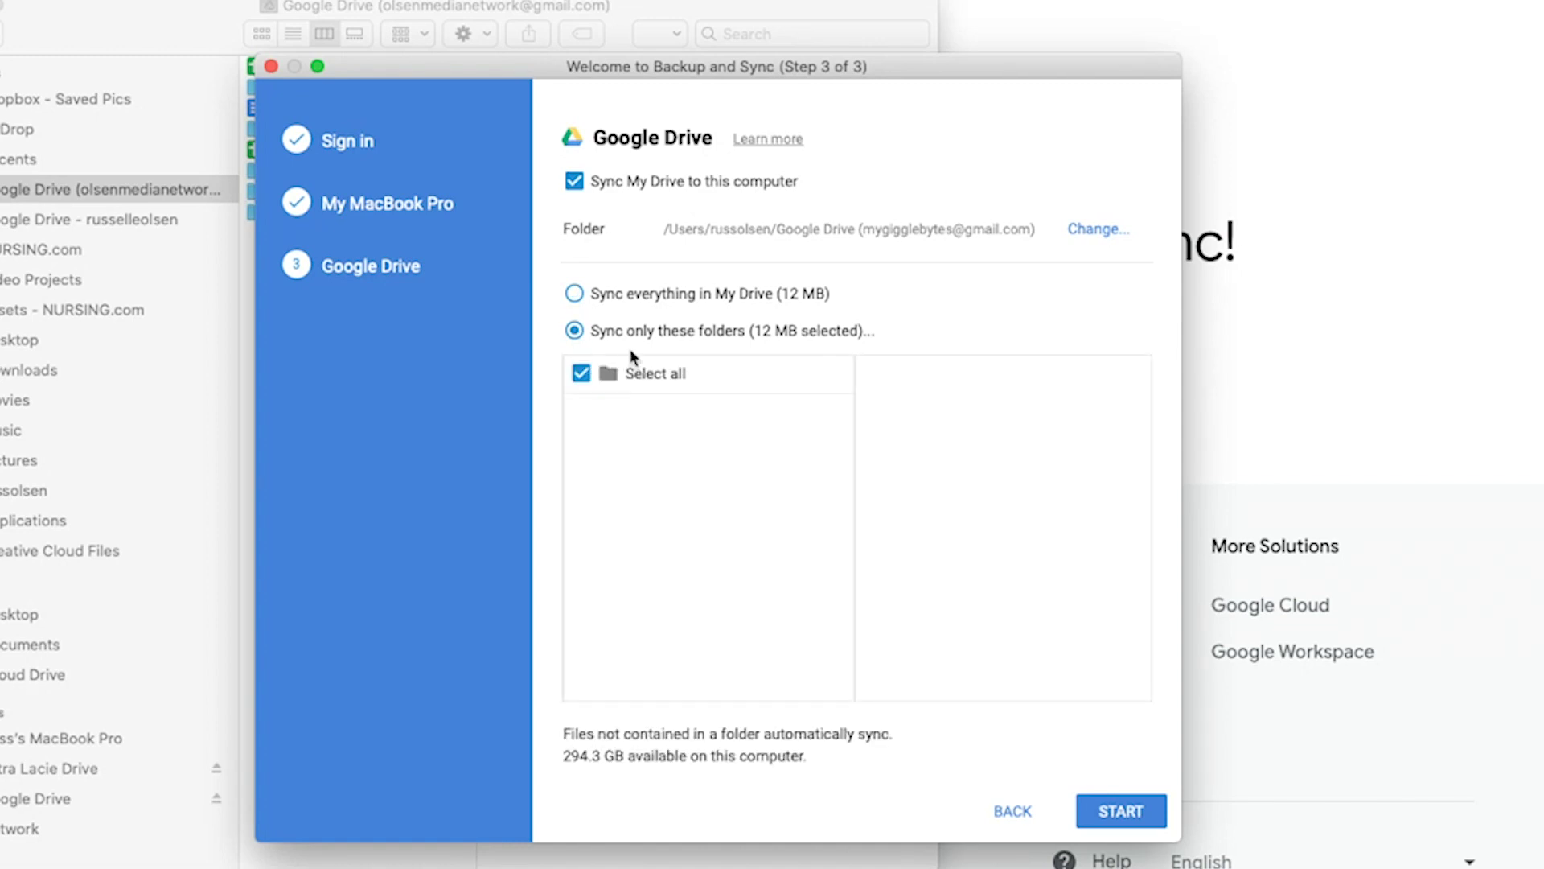
left_click(1121, 811)
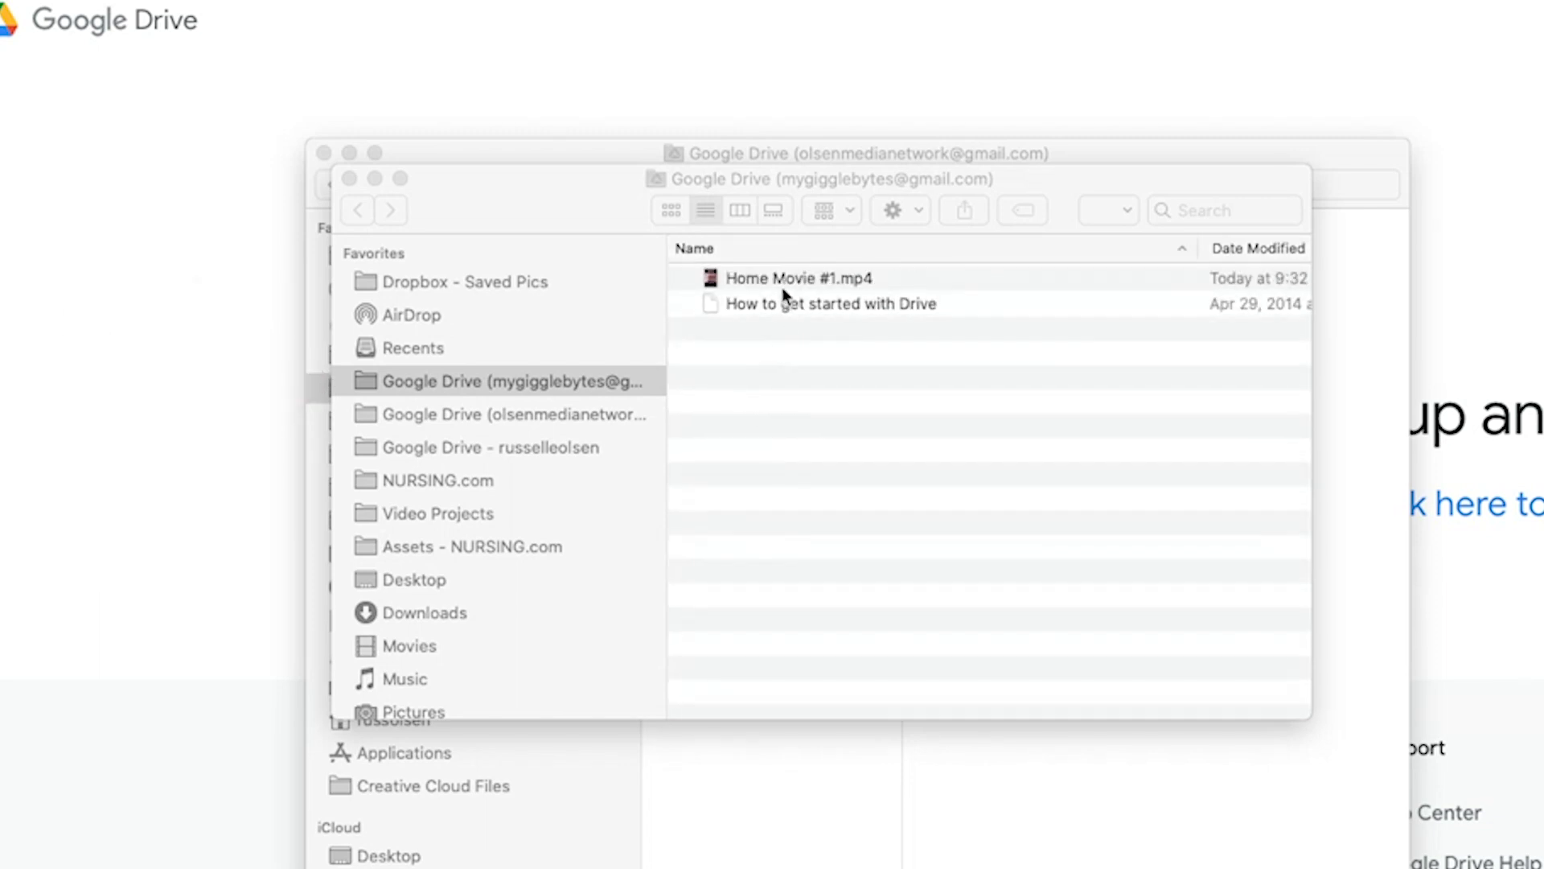
Drag the Google Drive folder window showing Home Movie #1.mp4 to the lower left.
left_click(793, 398)
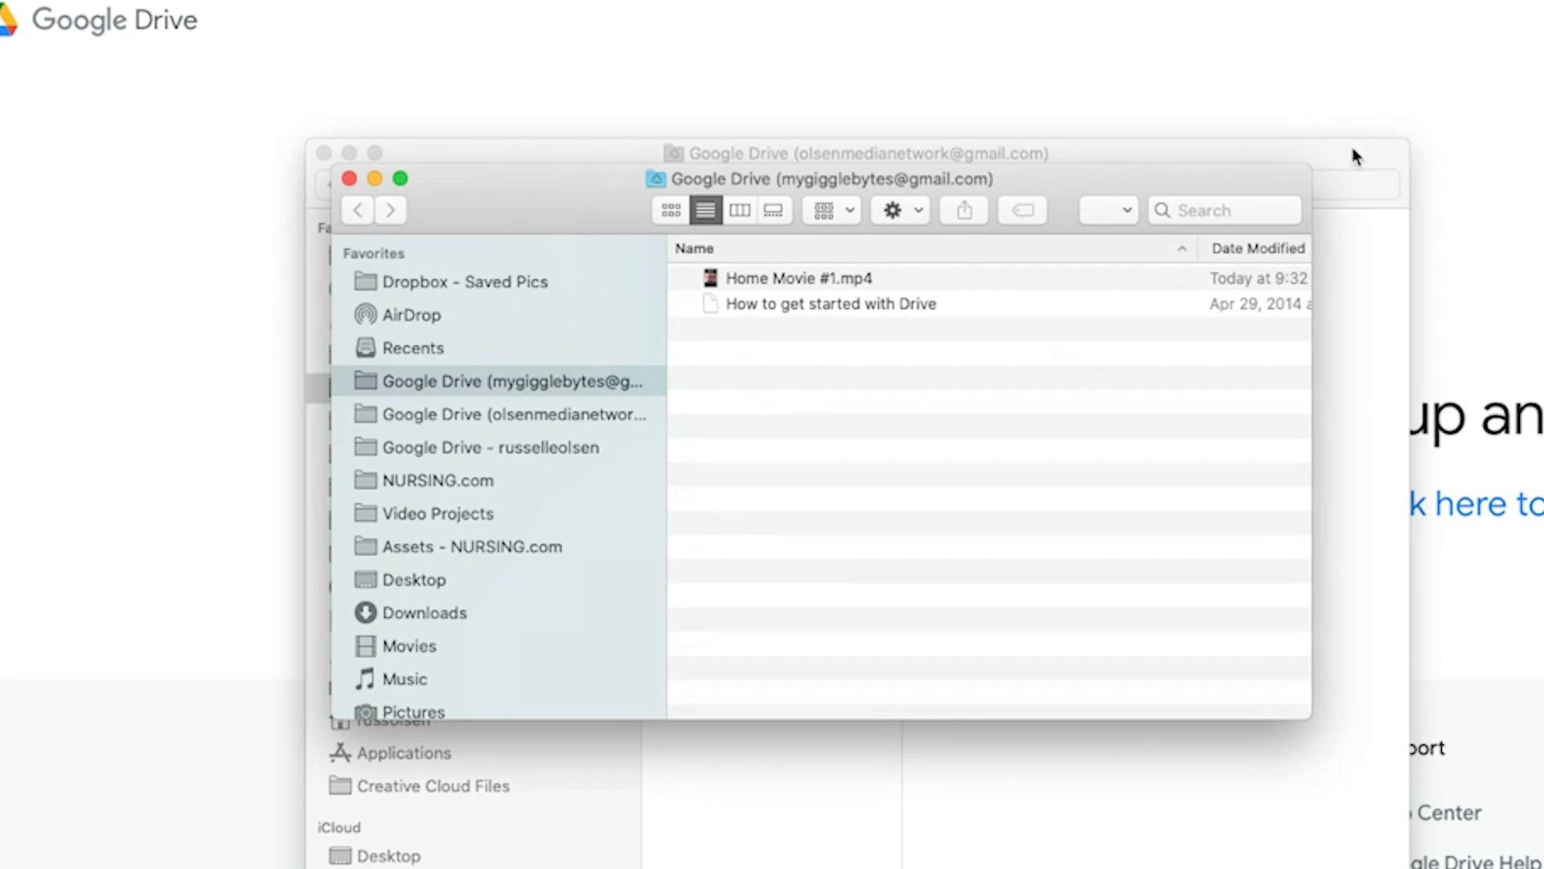
left_click_drag(1236, 187, 859, 283)
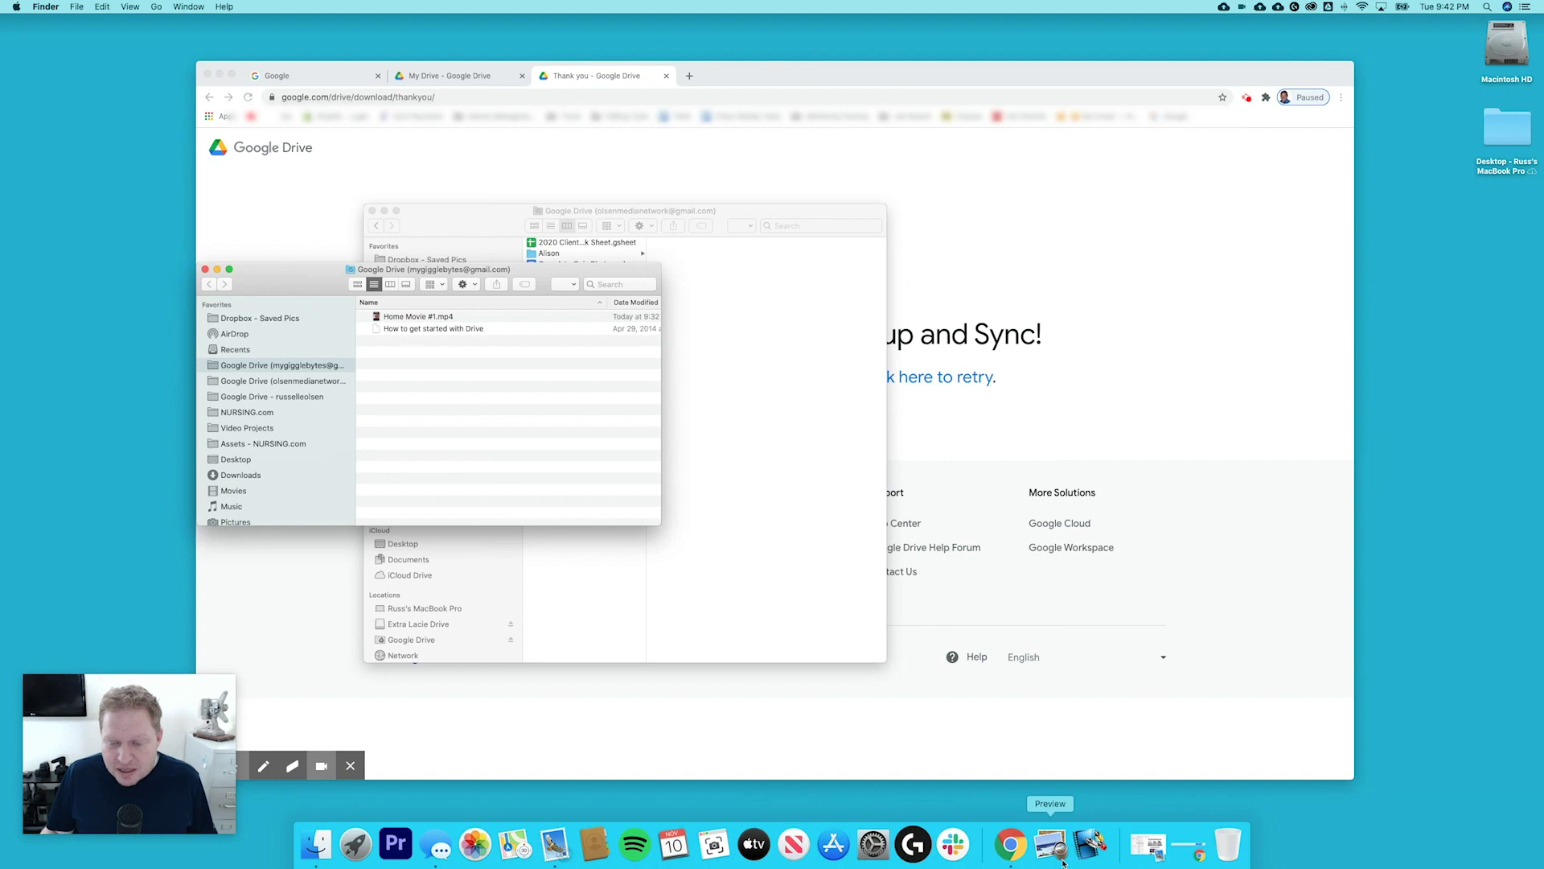
Launch Elgato Video Capture and set Save movies in to the new account's Google Drive folder.
left_click(1087, 841)
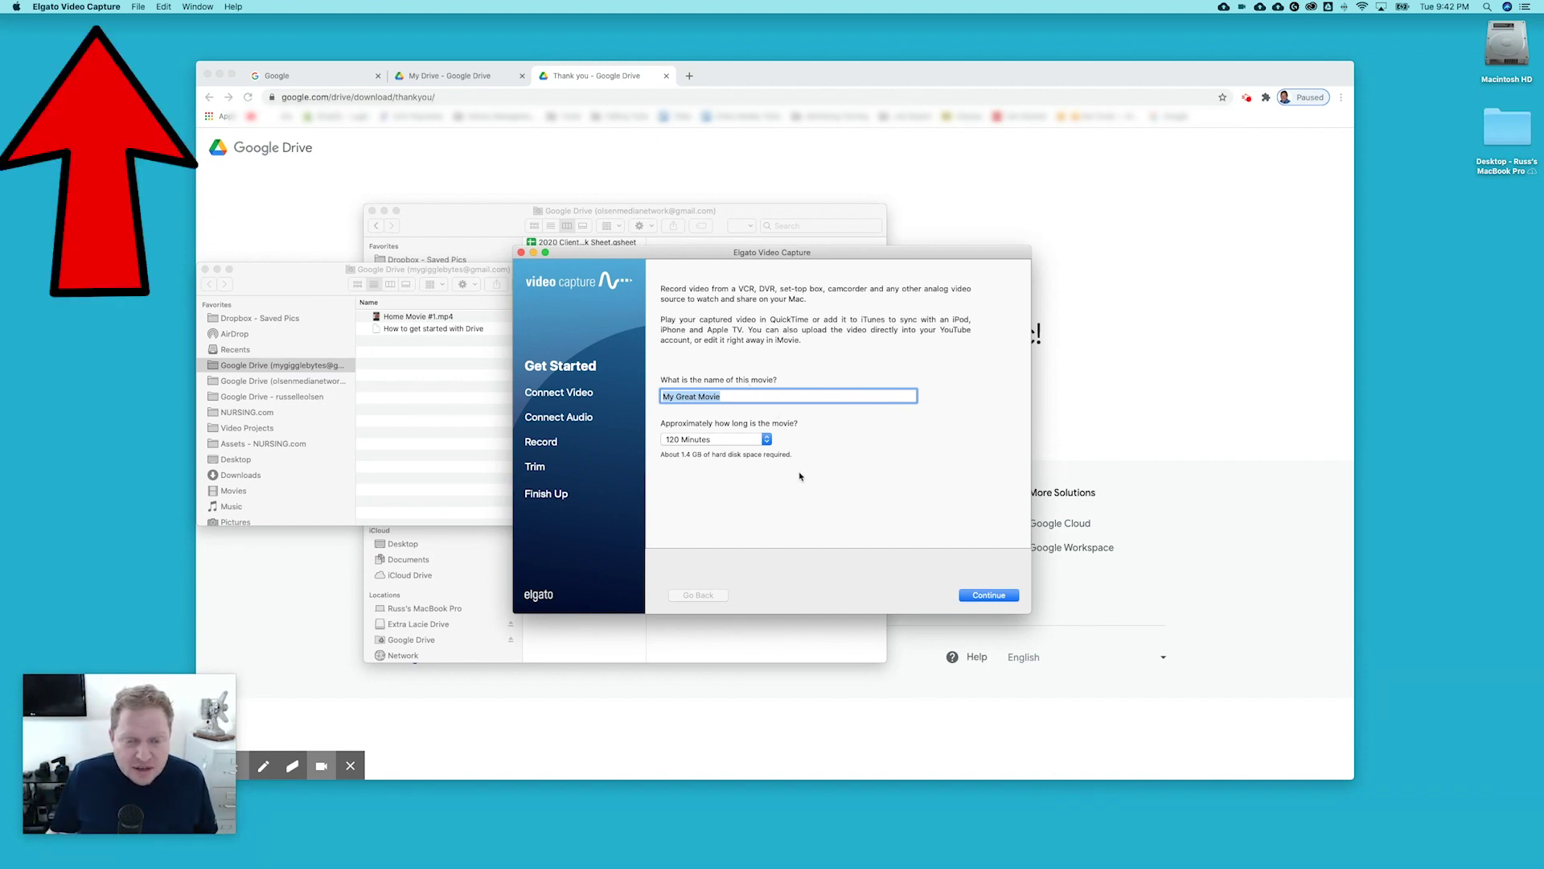
left_click(72, 8)
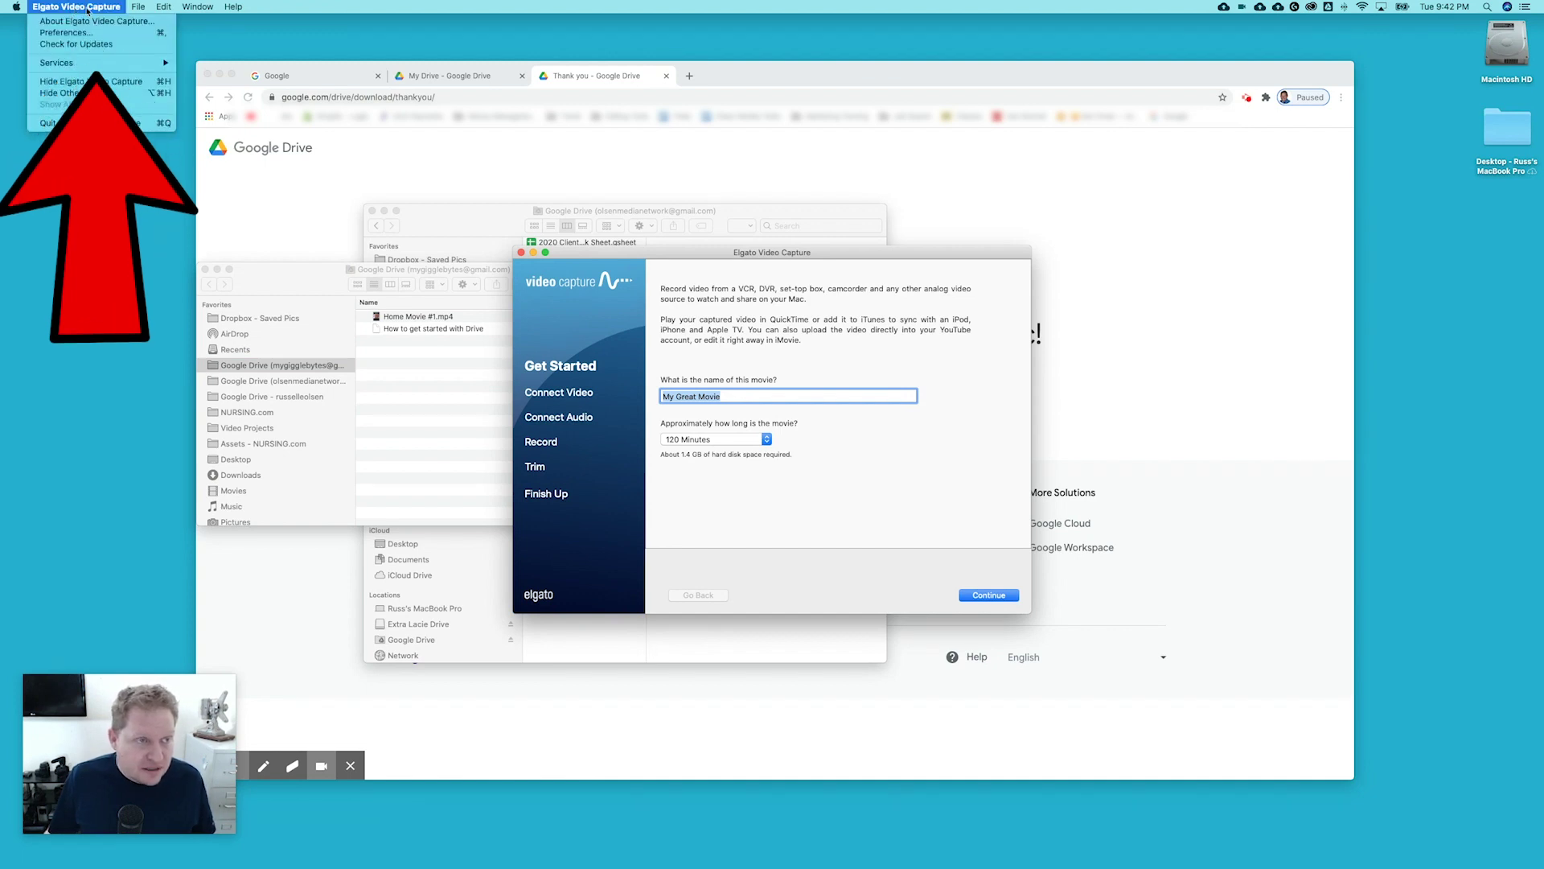
left_click(80, 33)
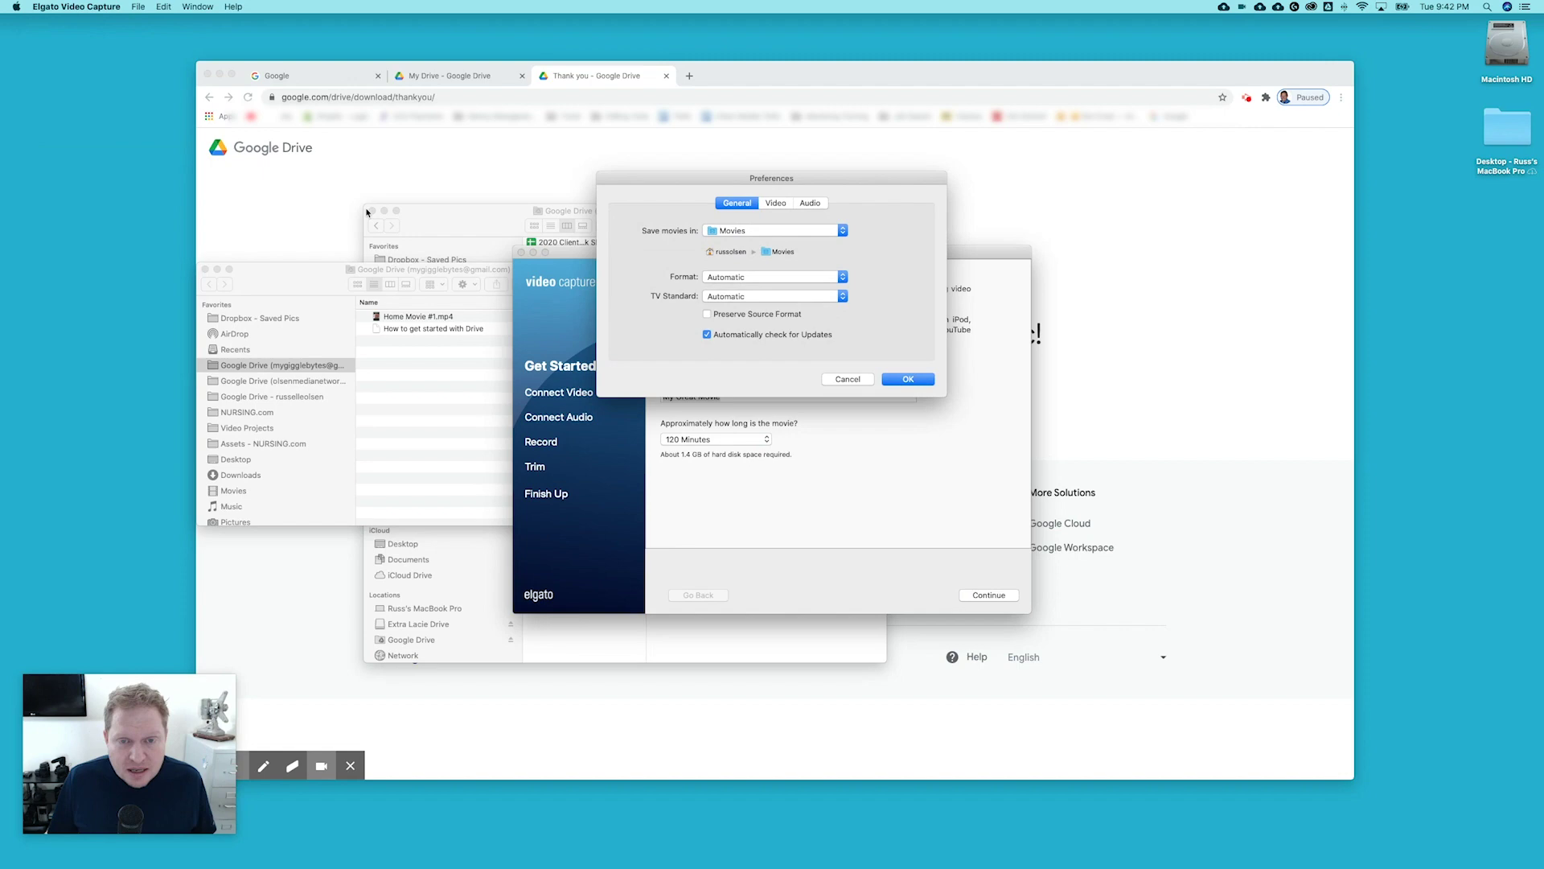
left_click(843, 232)
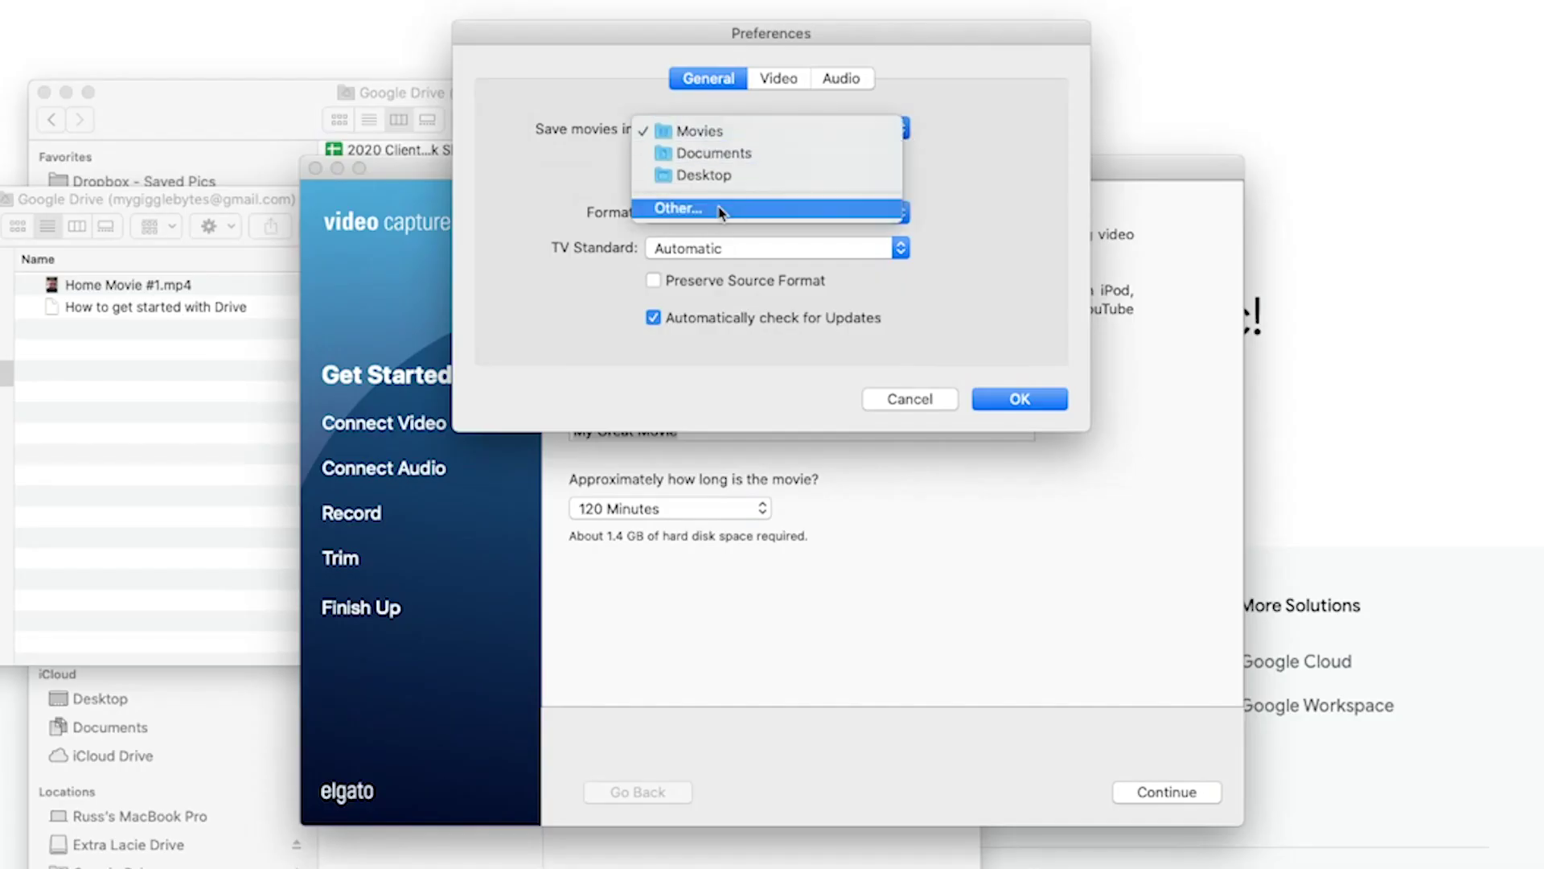
left_click(744, 277)
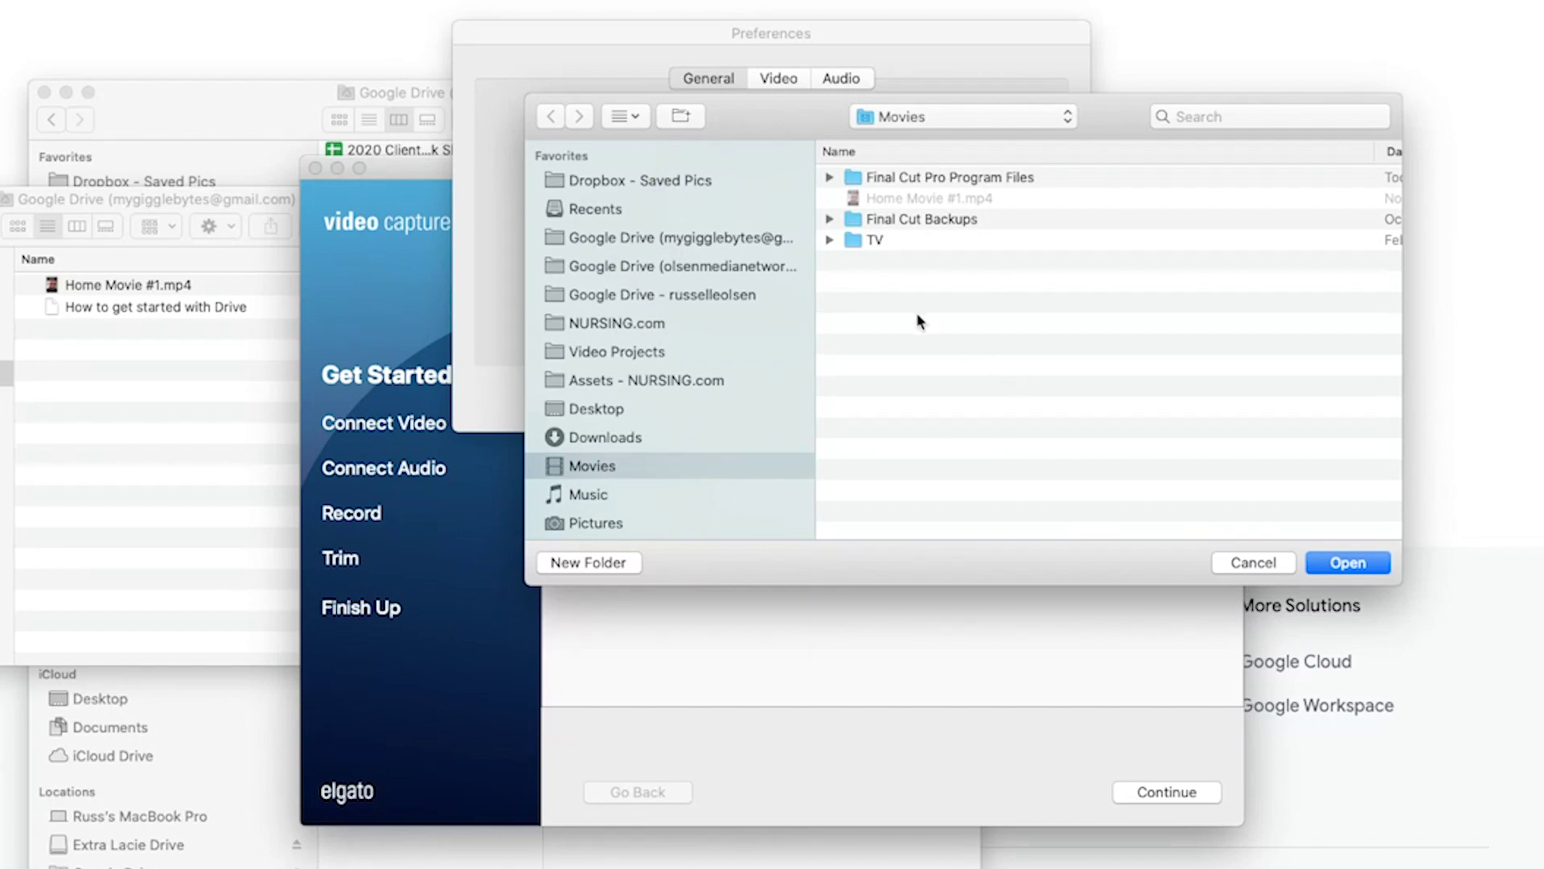
left_click_drag(794, 113, 706, 131)
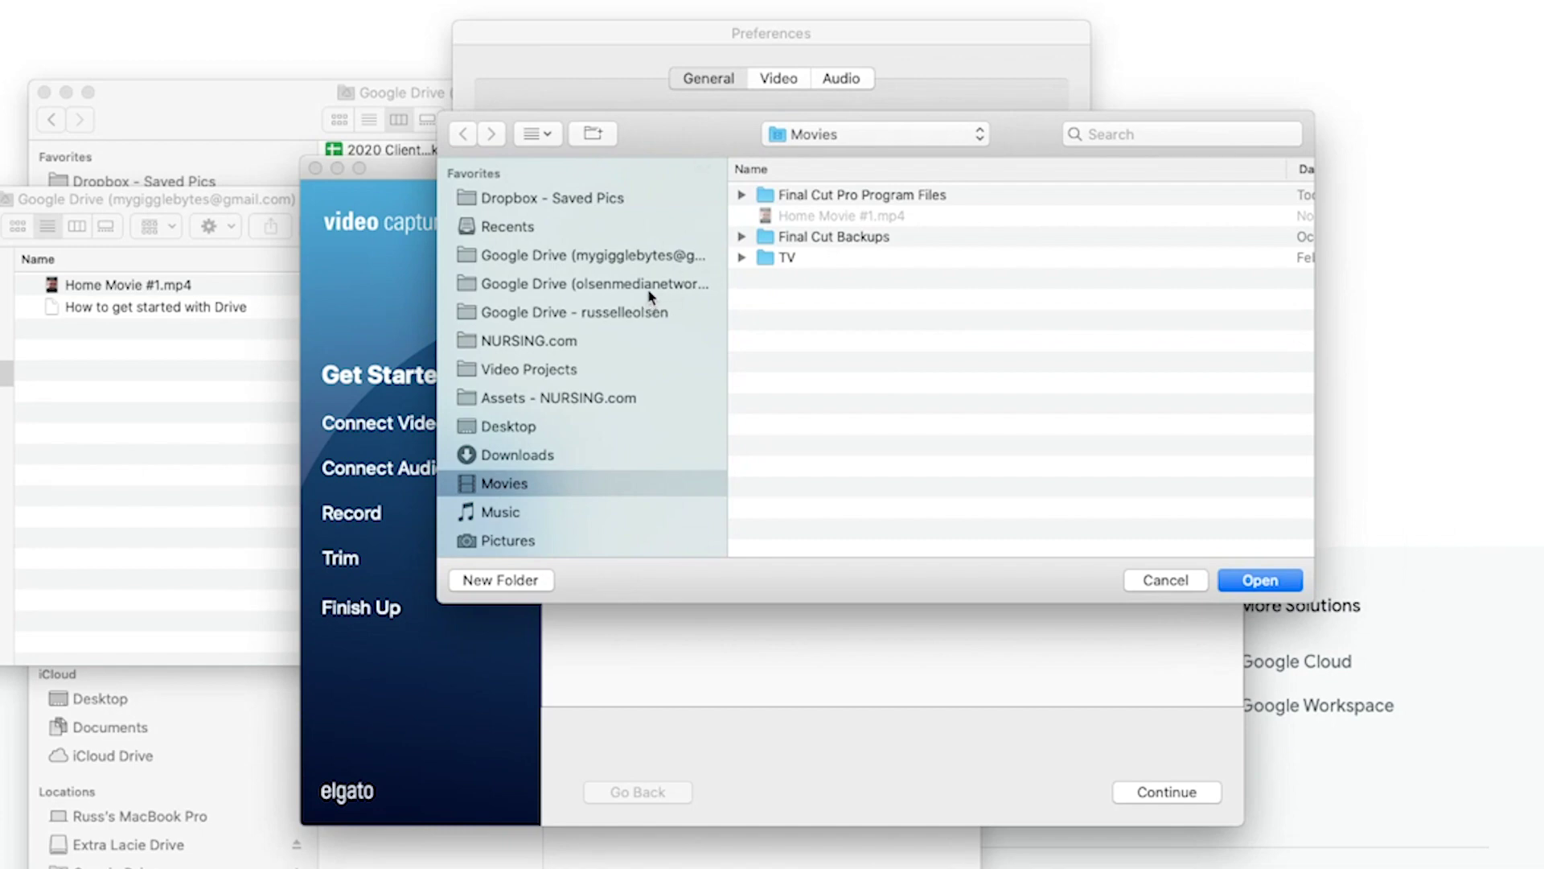
left_click(637, 256)
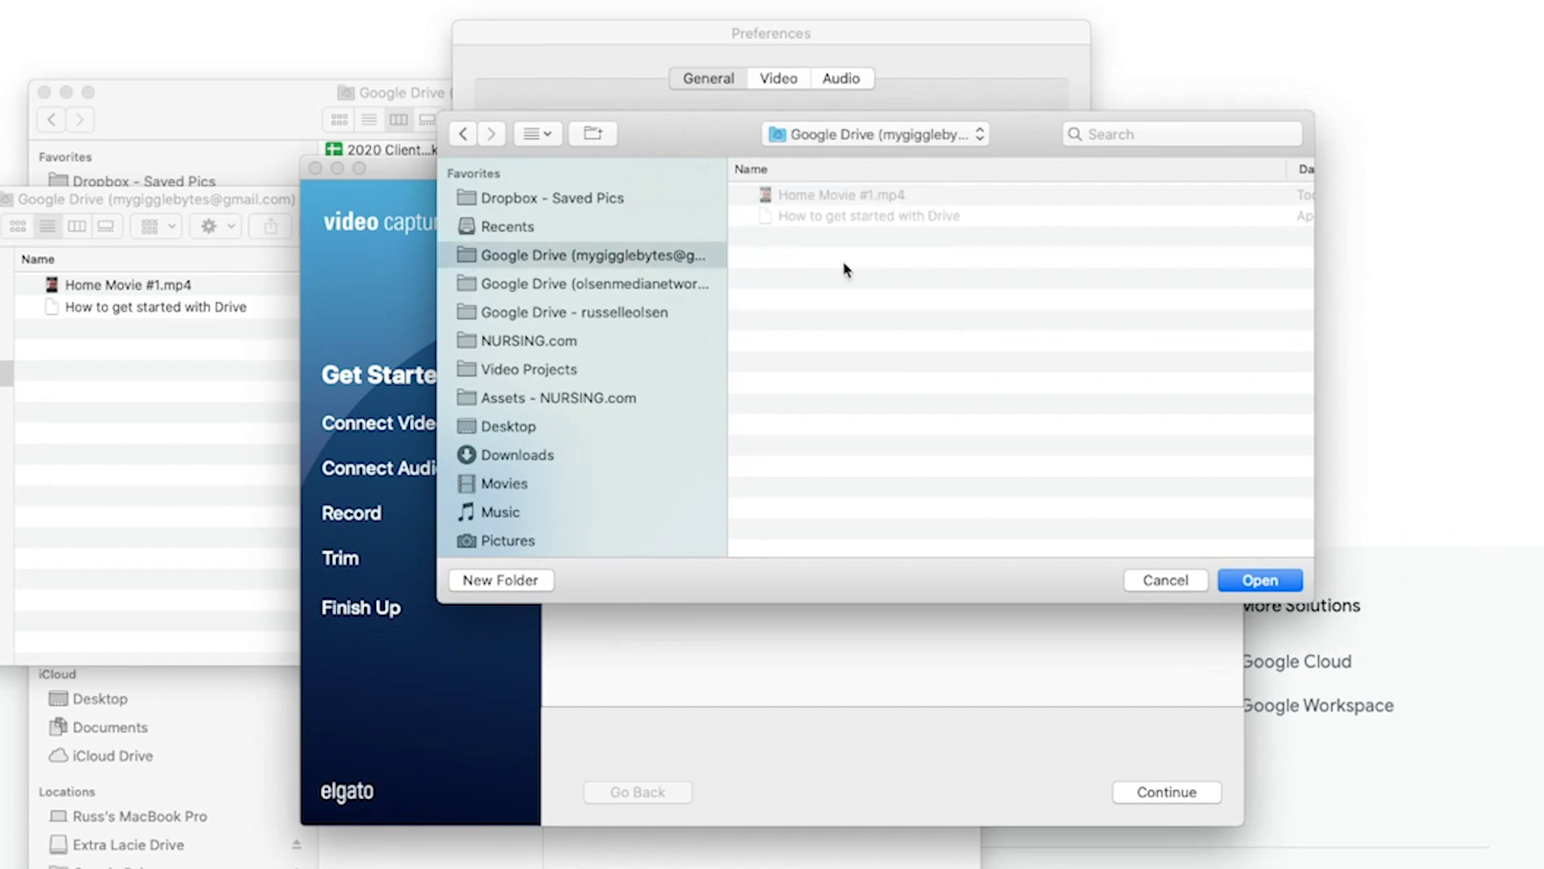
left_click(1256, 581)
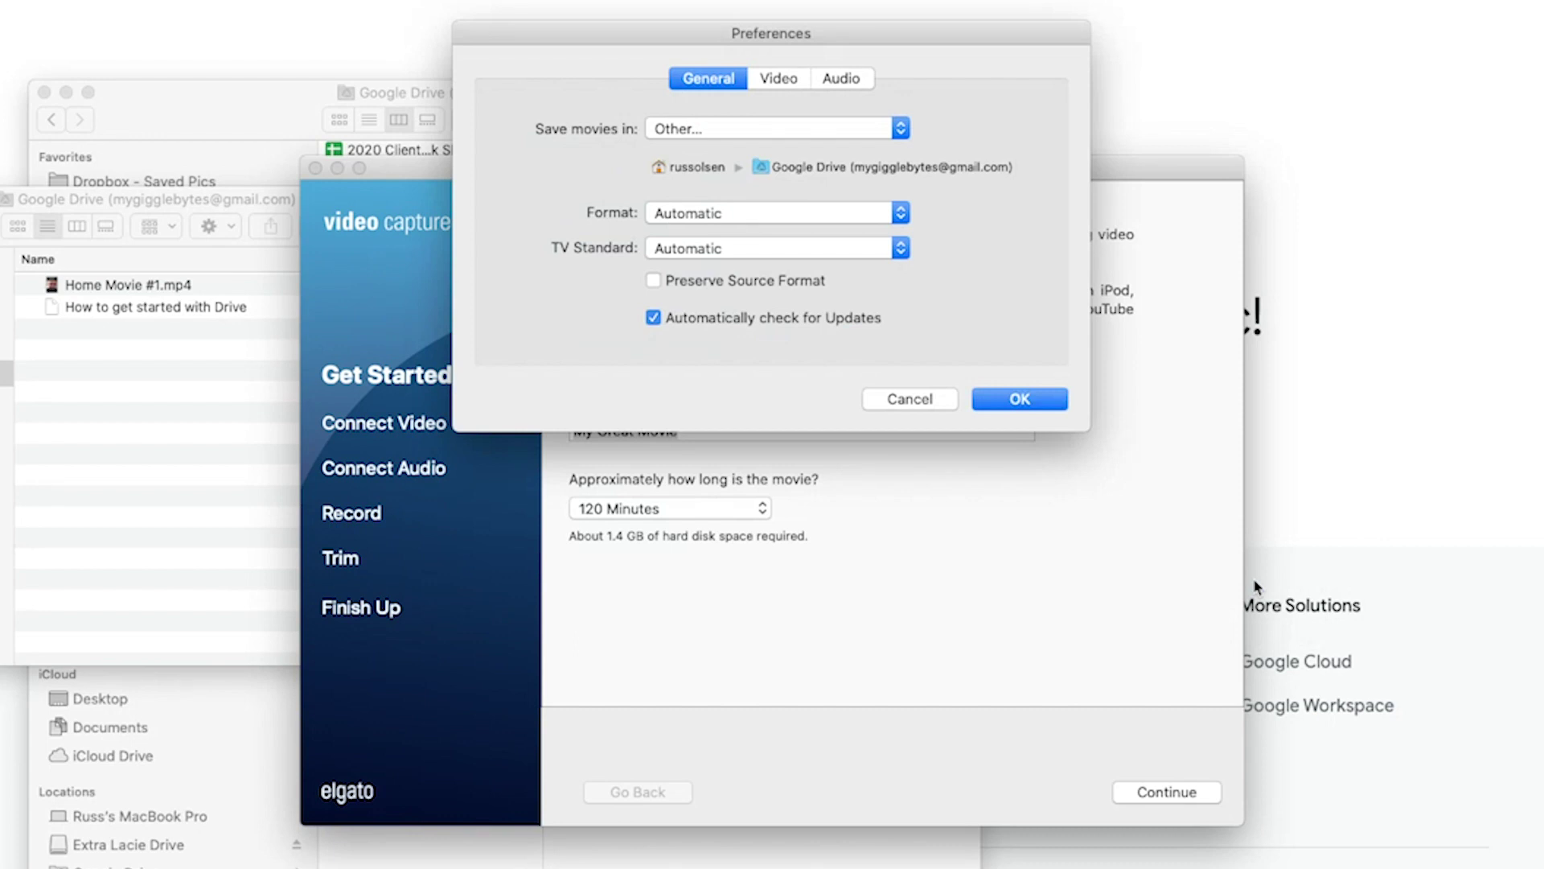
left_click(1019, 400)
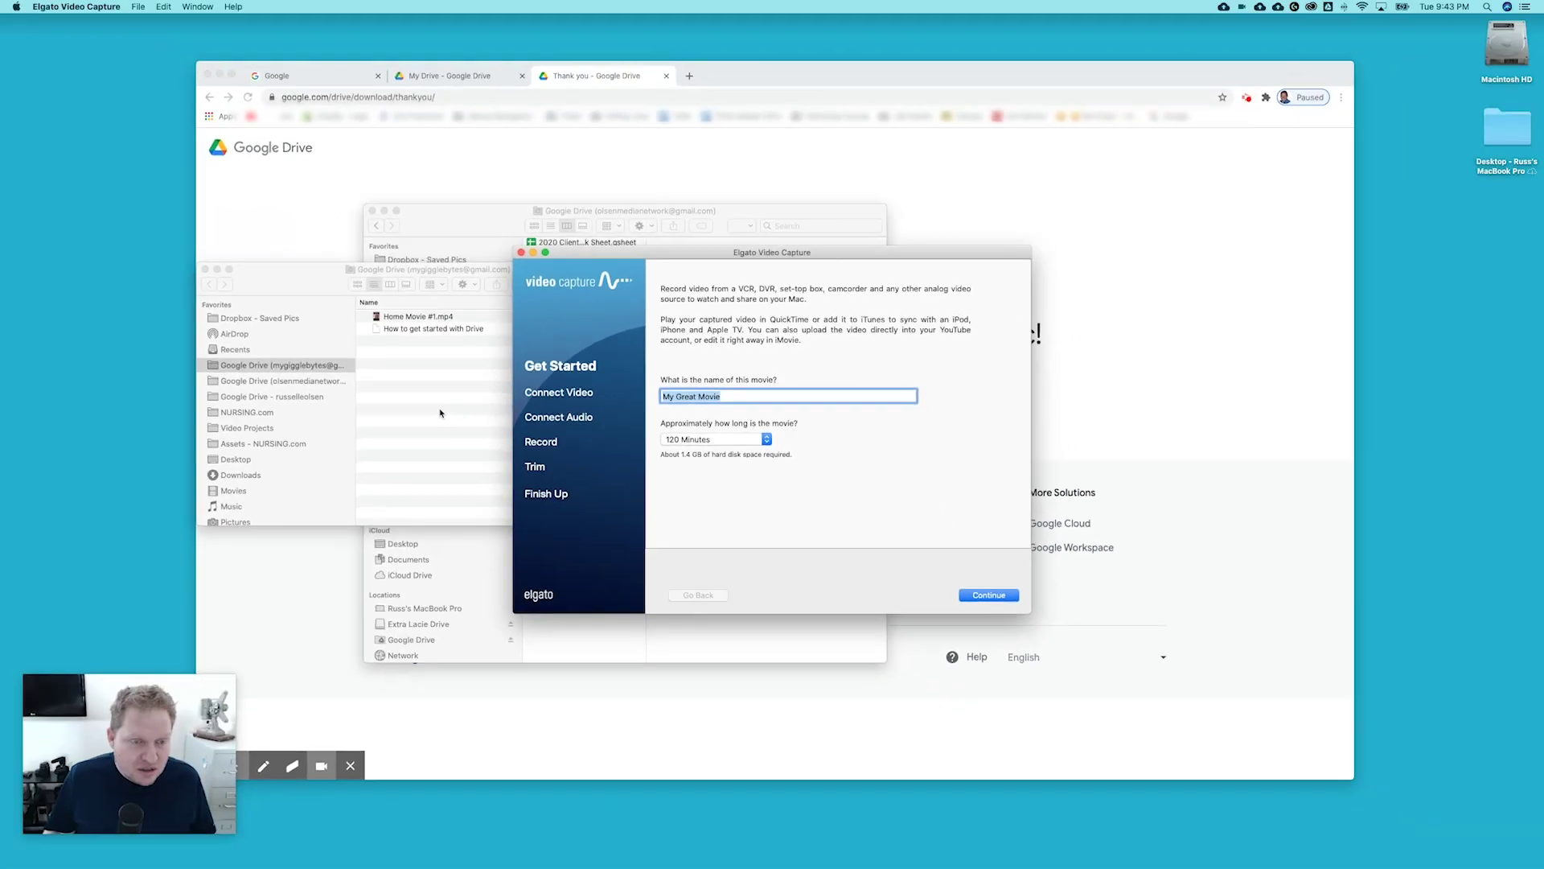
left_click(167, 399)
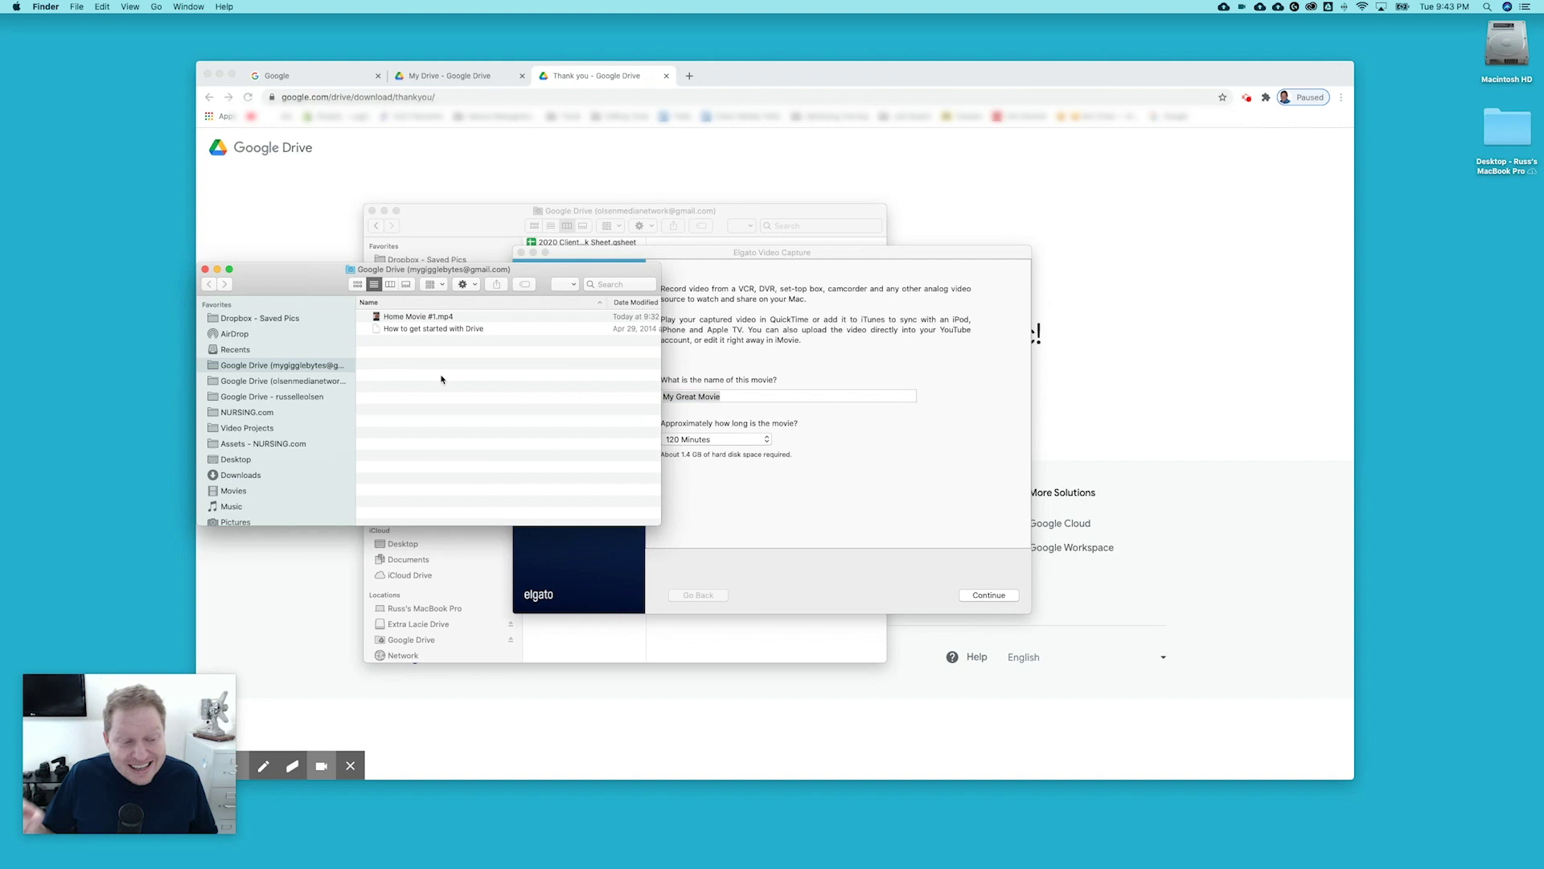